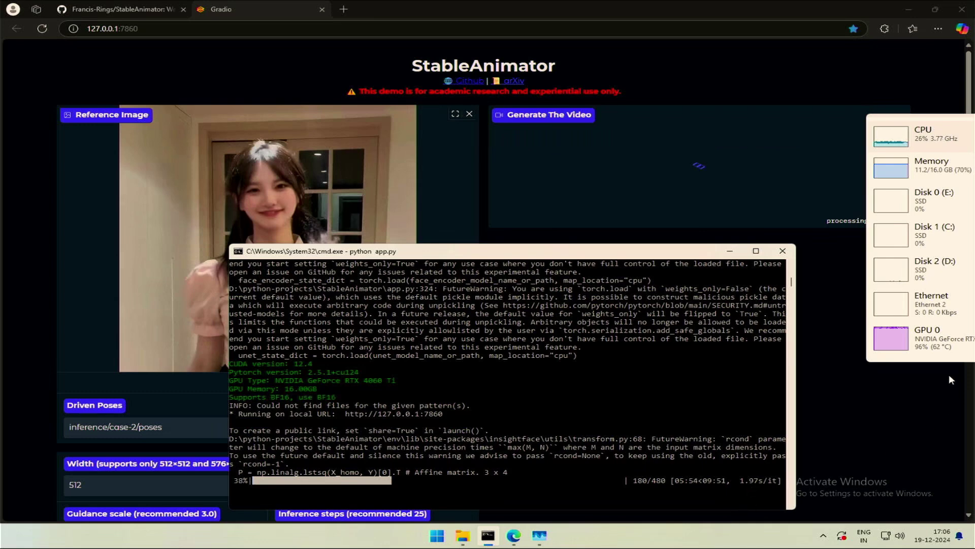
# Move the Task Manager summary to the centre and expand it to the full Performance page showing GPU 0.
pyautogui.moveTo(929, 360); pyautogui.dragTo(639, 301)
pyautogui.doubleClick(639, 301)
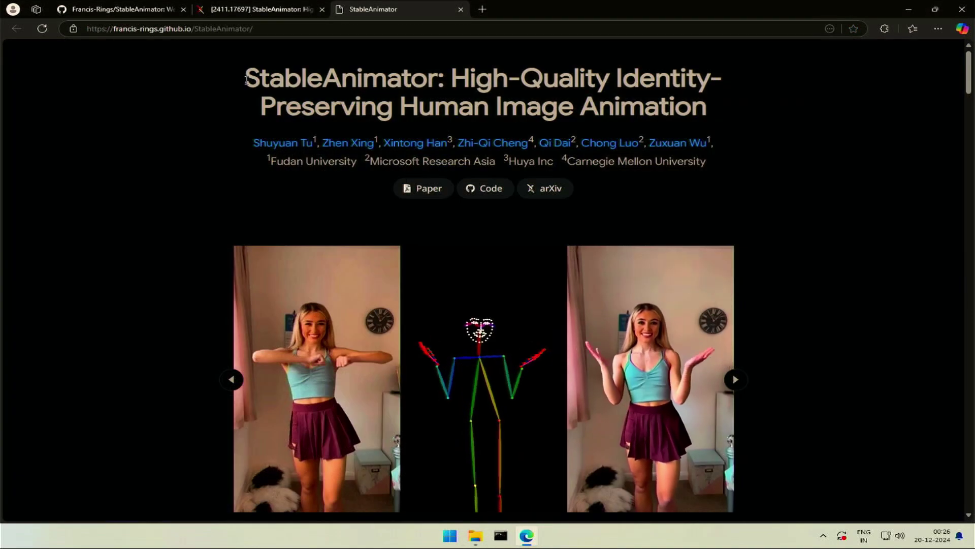
# Select the StableAnimator page title, then scroll down to the Human Image Animation Results demo videos.
pyautogui.moveTo(246, 79); pyautogui.dragTo(446, 80)
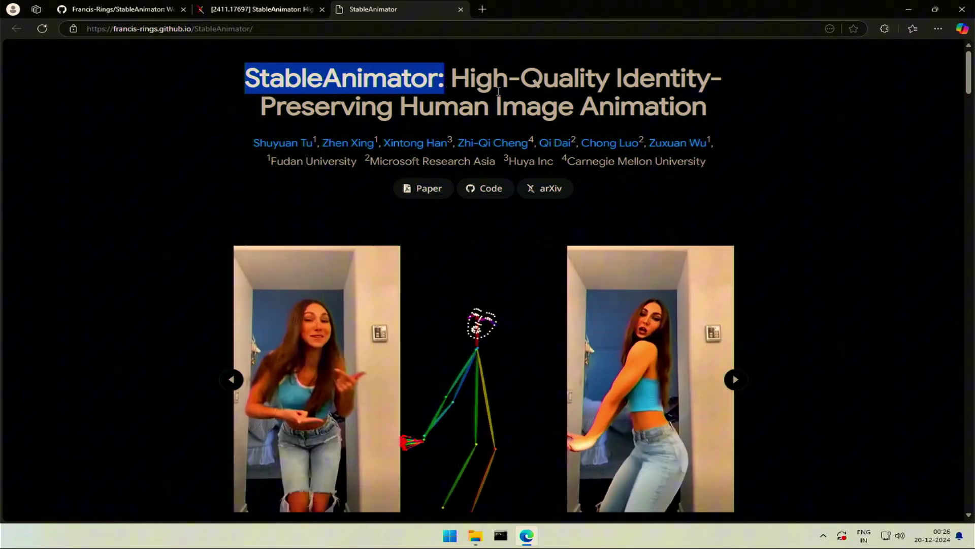
pyautogui.click(832, 142)
pyautogui.scroll(-1, 801, 252)
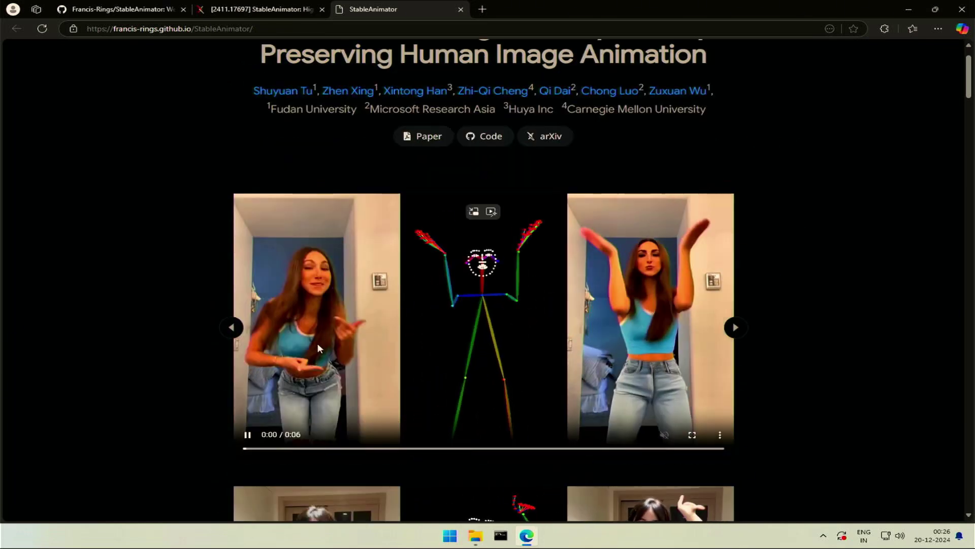
pyautogui.scroll(-5, 318, 348)
pyautogui.scroll(-1, 318, 343)
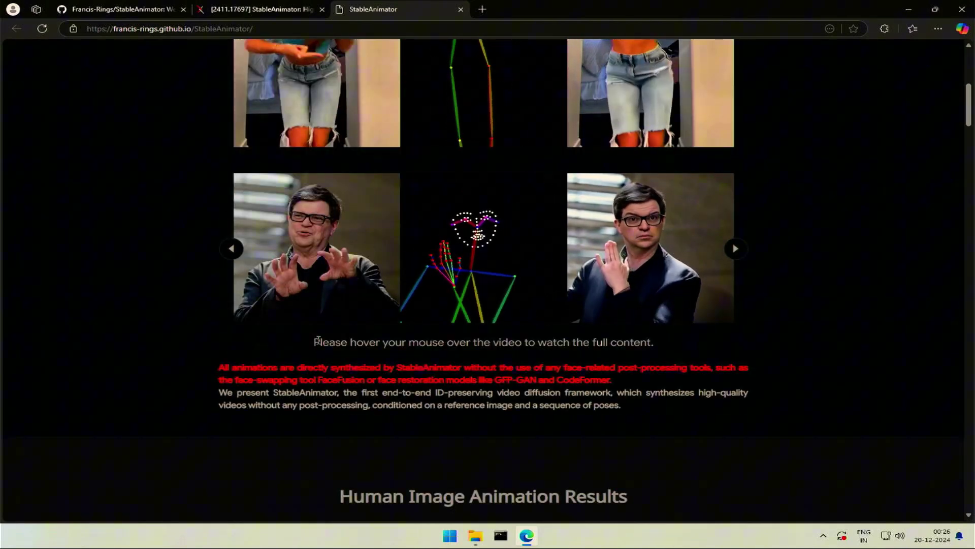
pyautogui.scroll(-2, 318, 340)
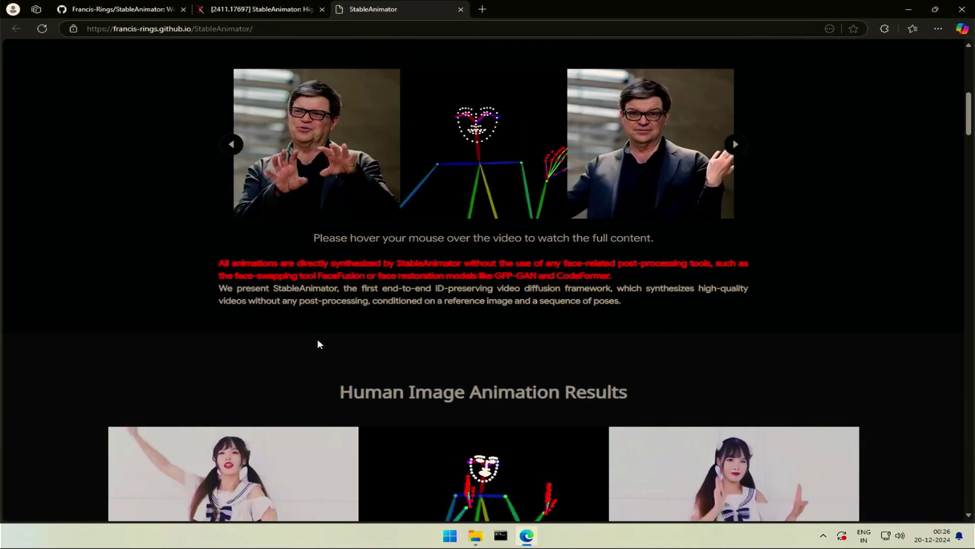
pyautogui.scroll(-4, 318, 340)
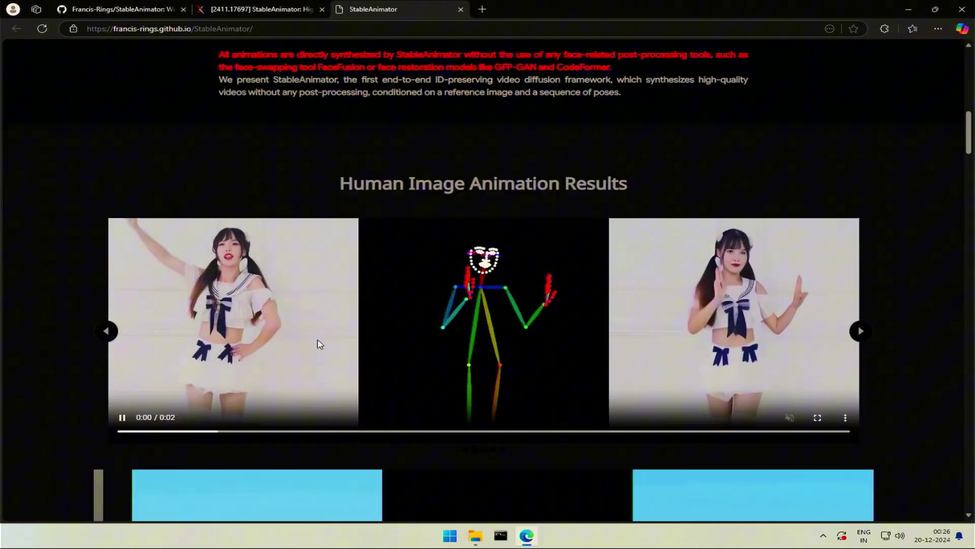
# Play animation_video.mp4 from the outputs\20241219_170023 run folder, then close the player.
pyautogui.click(473, 538)
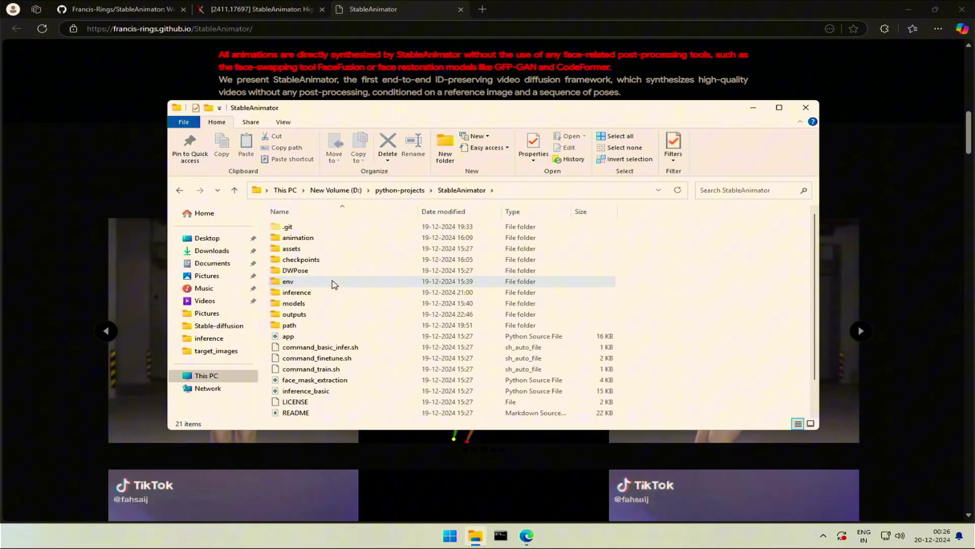
pyautogui.doubleClick(331, 317)
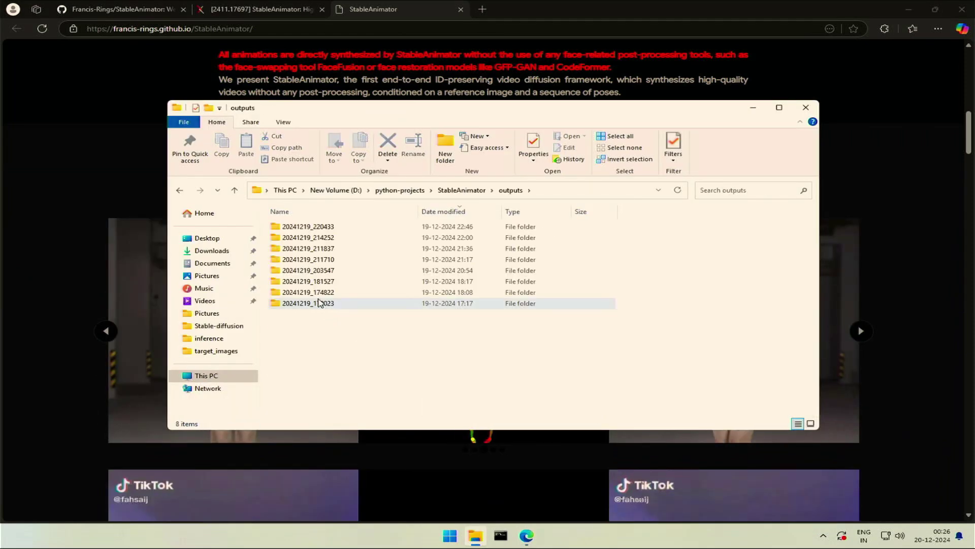
pyautogui.doubleClick(324, 305)
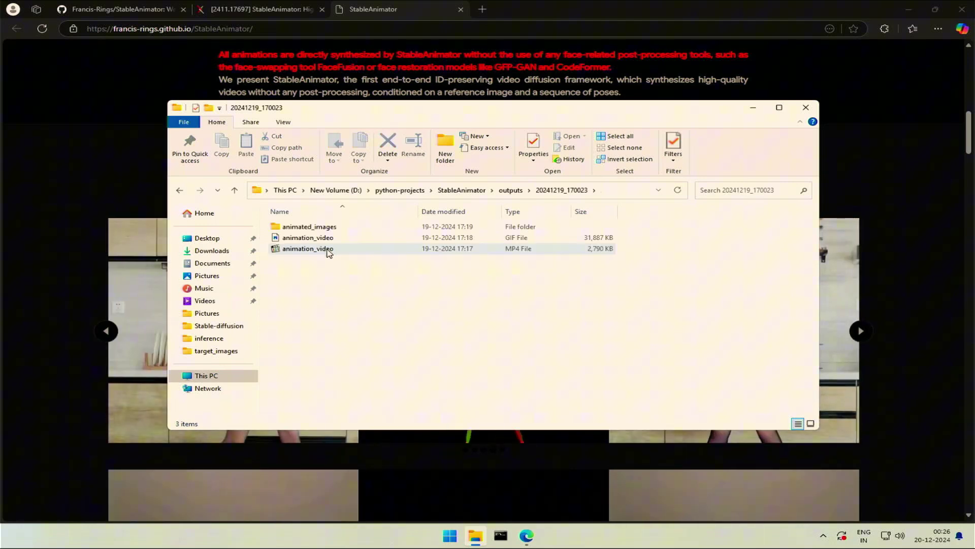
pyautogui.doubleClick(326, 248)
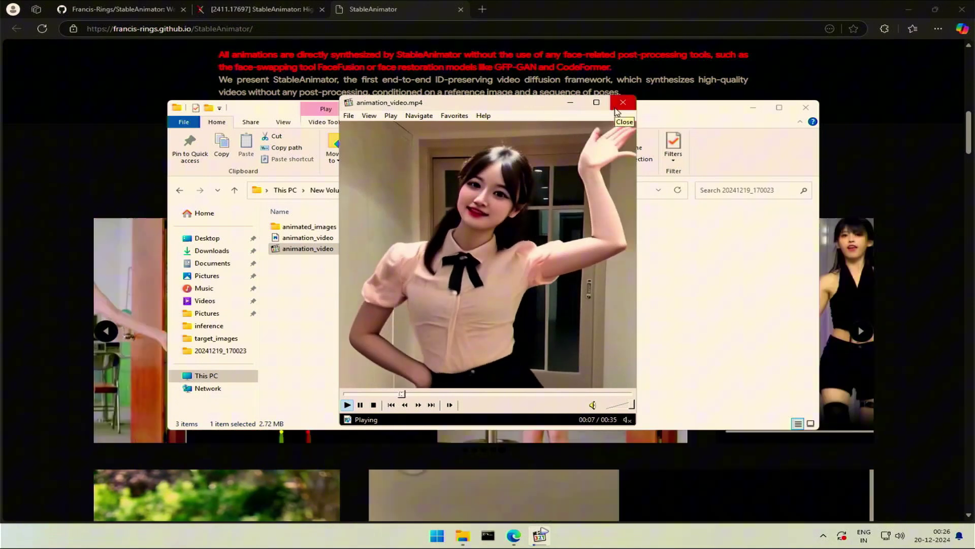
pyautogui.click(622, 103)
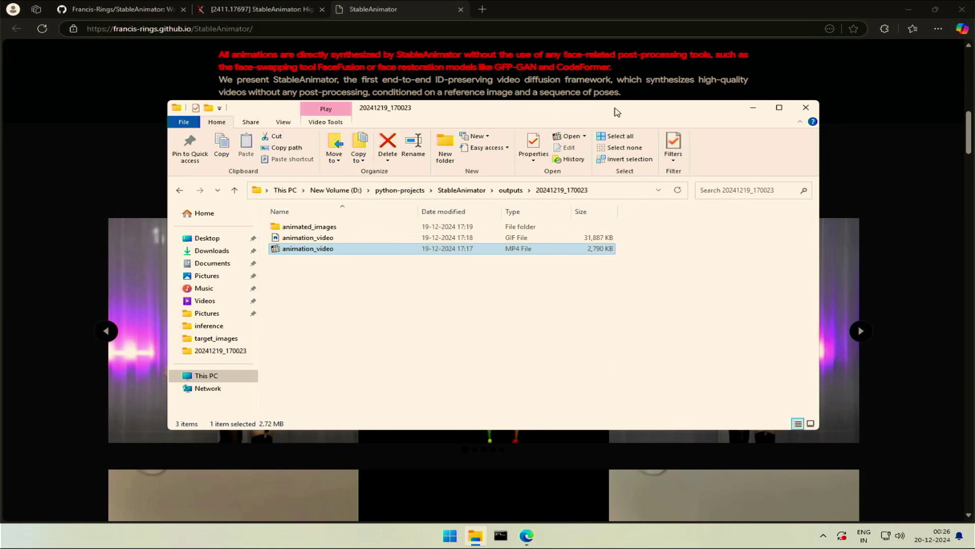
# Play the animation_video.mp4 results from the 20241219_174822 run and the next run, closing the player afterwards.
pyautogui.click(179, 190)
pyautogui.doubleClick(308, 292)
pyautogui.doubleClick(319, 249)
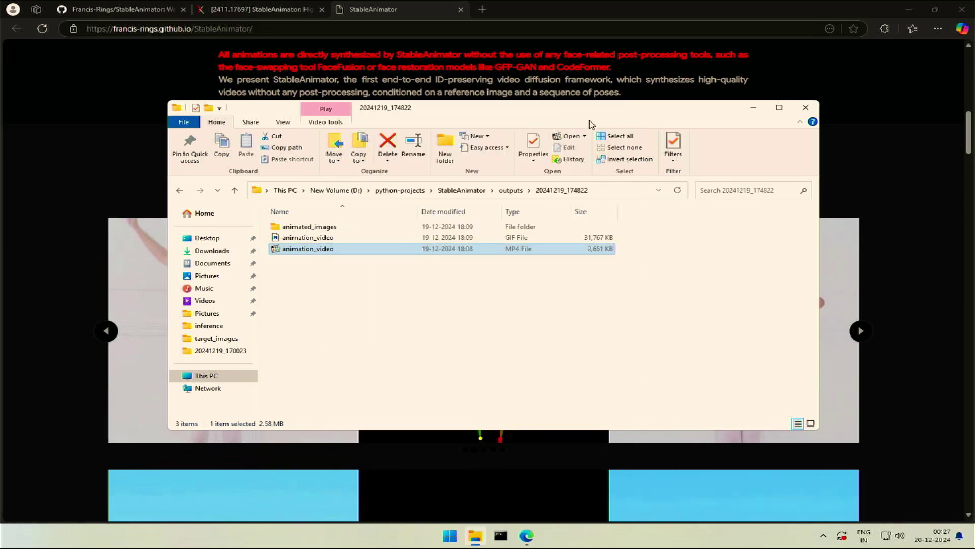
pyautogui.doubleClick(313, 249)
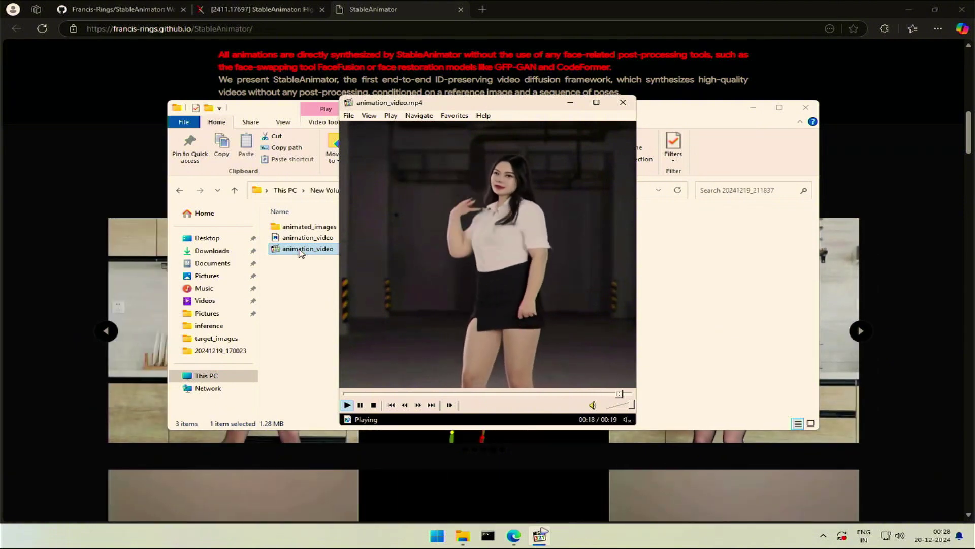
pyautogui.click(623, 104)
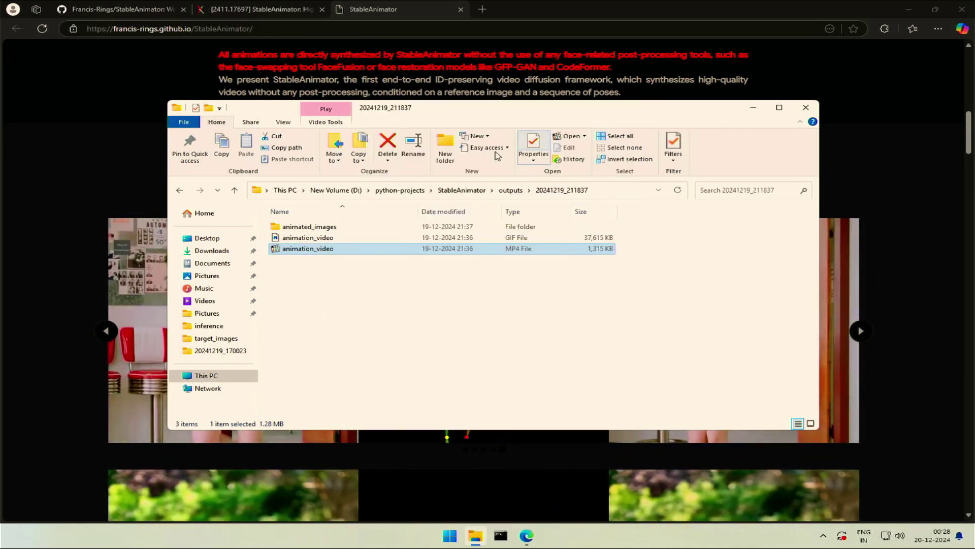
# Play the remaining run's animation_video.mp4 through 20241219_220433, then close Media Player Classic.
pyautogui.doubleClick(308, 249)
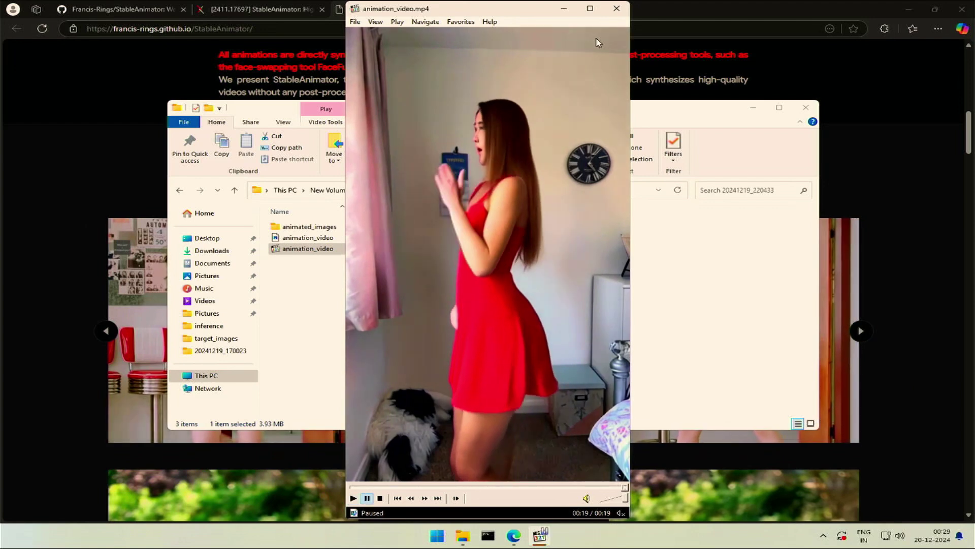
pyautogui.click(616, 8)
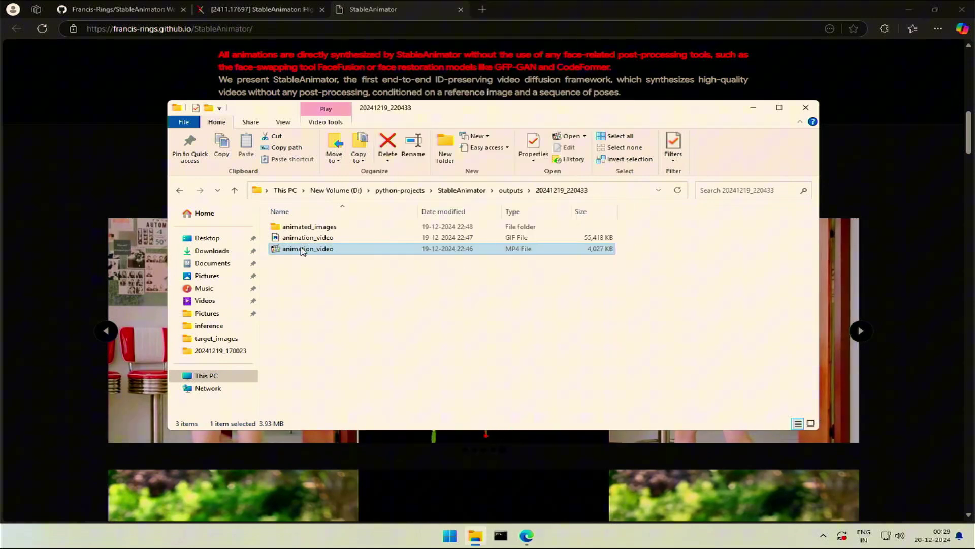
# Go to the empty D:\Temp-project folder and close the arXiv and project page tabs, keeping GitHub.
pyautogui.click(180, 190)
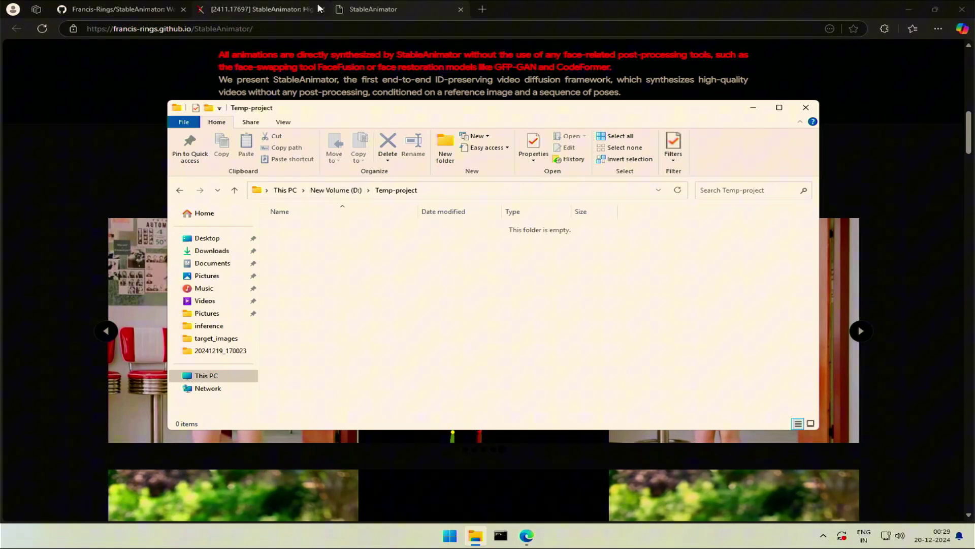
pyautogui.click(397, 6)
pyautogui.click(319, 9)
pyautogui.click(322, 9)
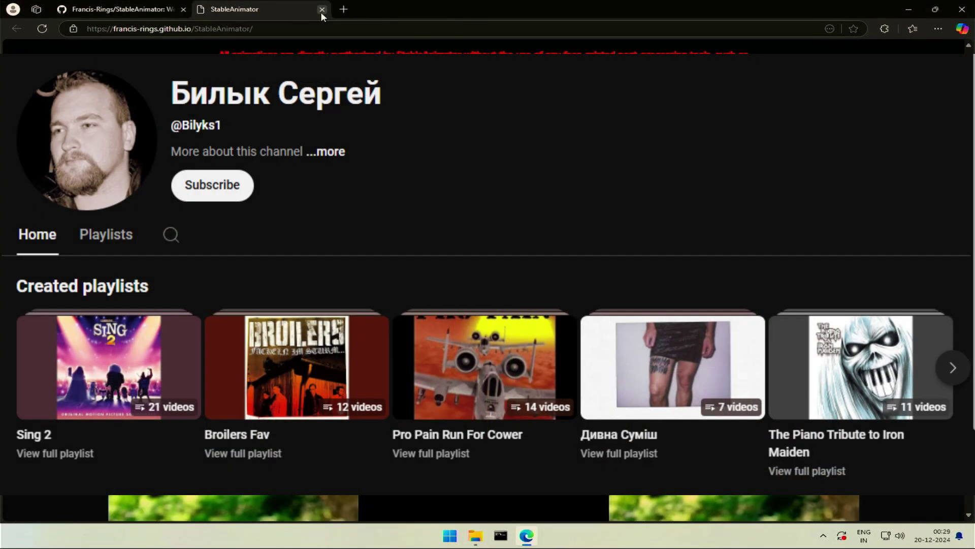
pyautogui.click(322, 9)
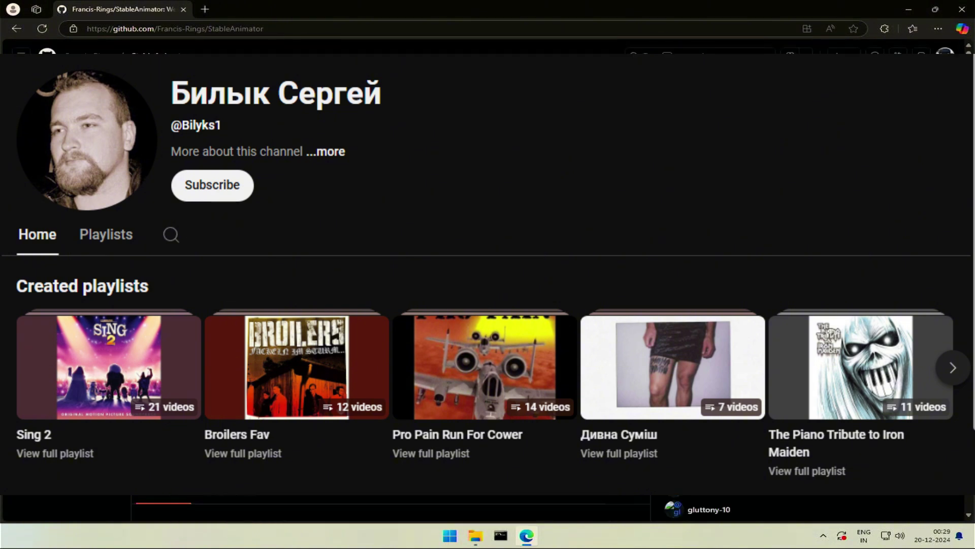
pyautogui.click(480, 536)
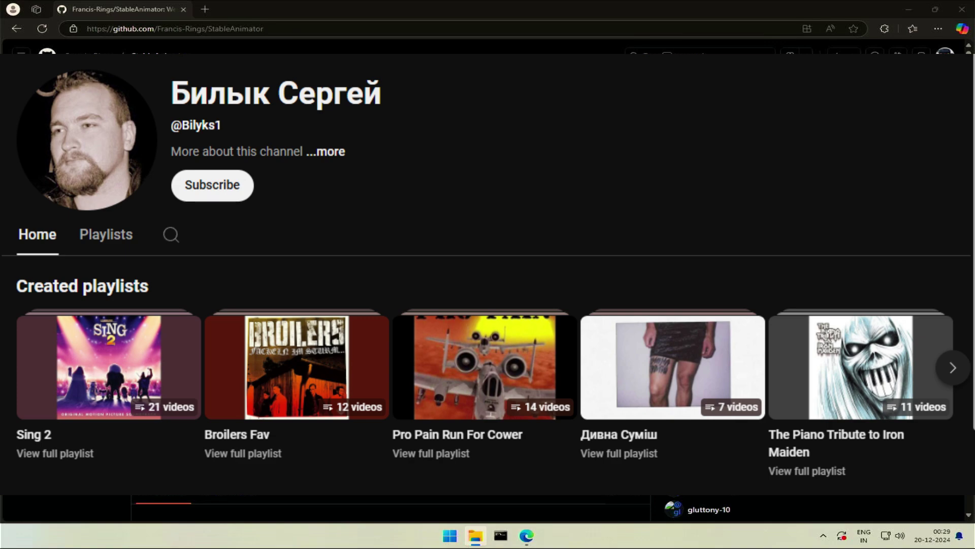
# Launch Command Prompt in D:\Temp-project with cmd and check the installed git version.
pyautogui.click(466, 191)
pyautogui.write('cmd')
pyautogui.press('Return')
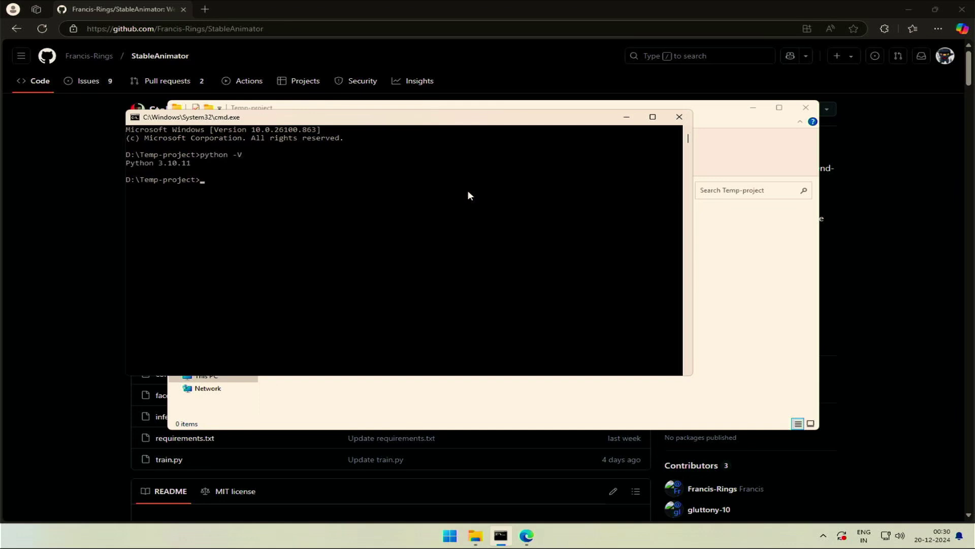
pyautogui.write('git -V')
pyautogui.press('Return')
pyautogui.write('git --versi')
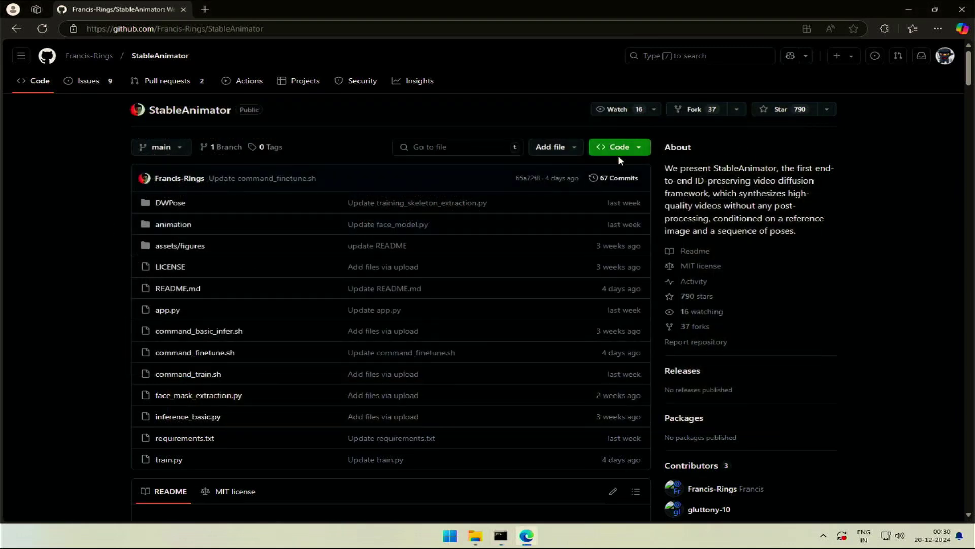
# Git clone the StableAnimator HTTPS URL, then cd in and create and activate the env venv.
pyautogui.click(629, 154)
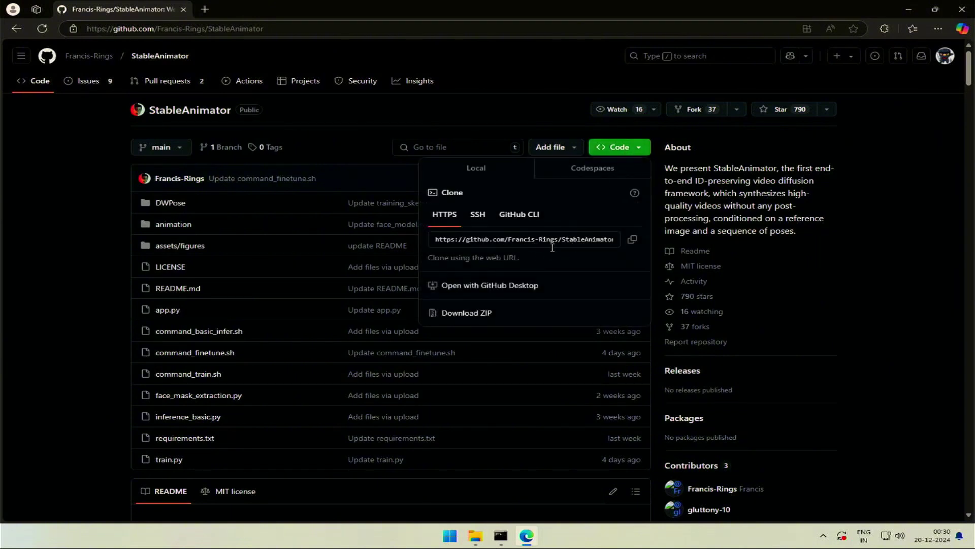
pyautogui.click(633, 240)
pyautogui.click(500, 539)
pyautogui.write('git cl')
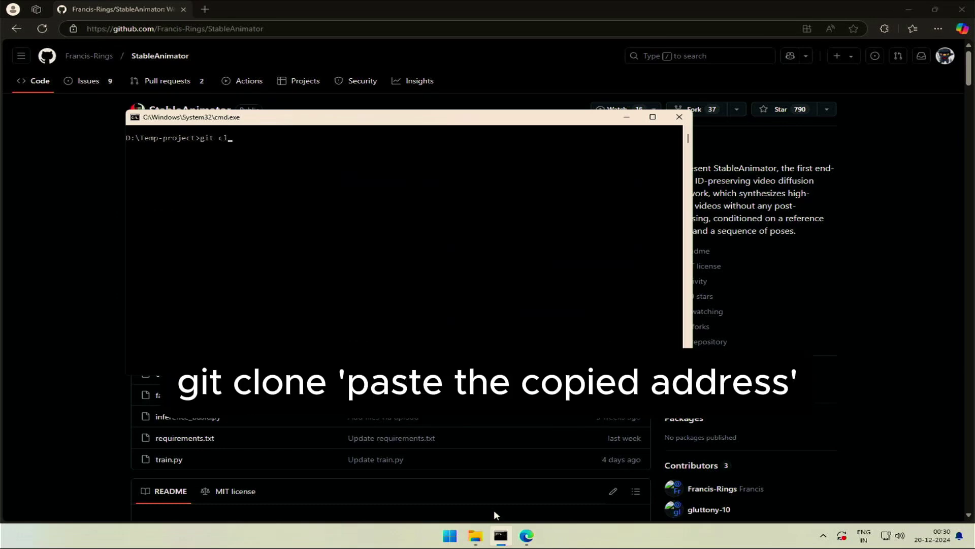
pyautogui.write('one')
pyautogui.hotkey('ctrl', 'v')
pyautogui.press('Return')
pyautogui.write('cd St')
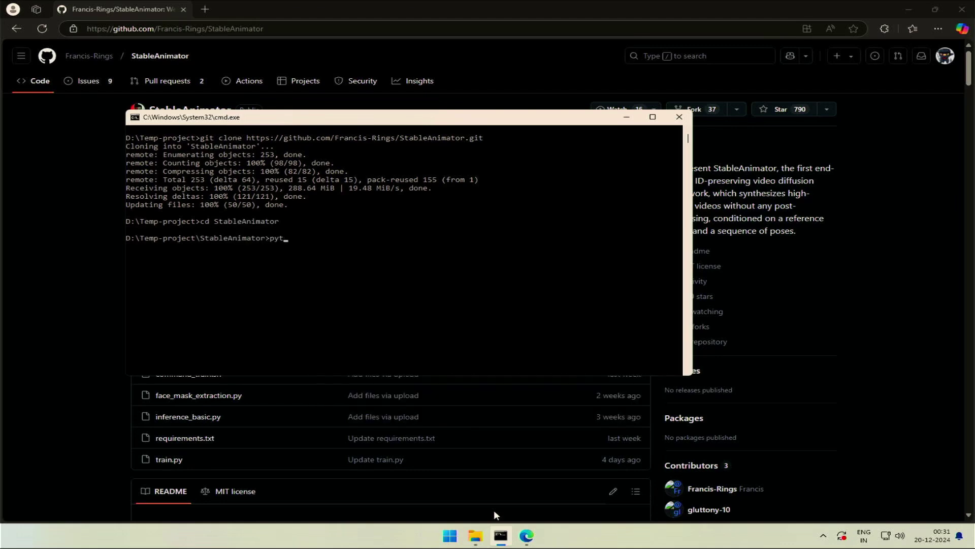
pyautogui.write('hon -m venv en')
pyautogui.write('v\\Scripts')
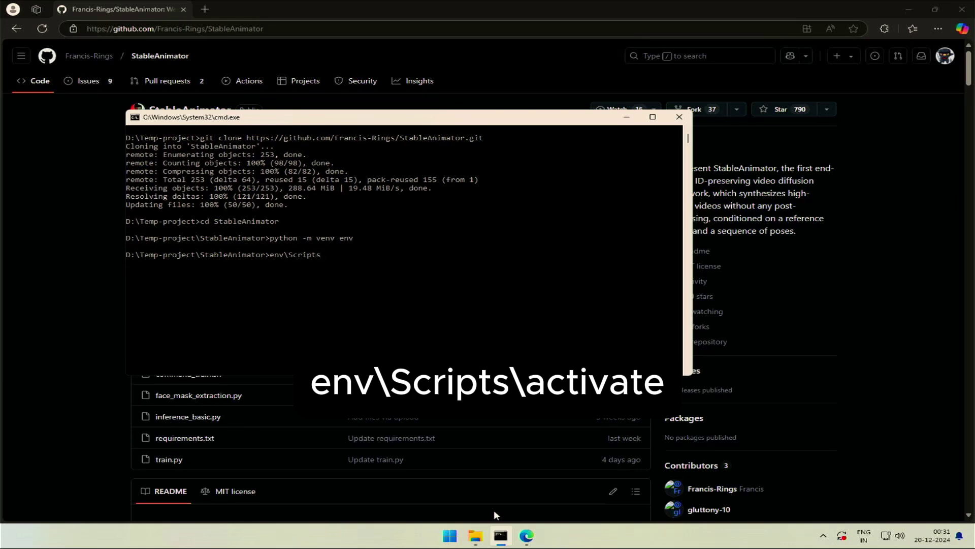
pyautogui.write('\\activate')
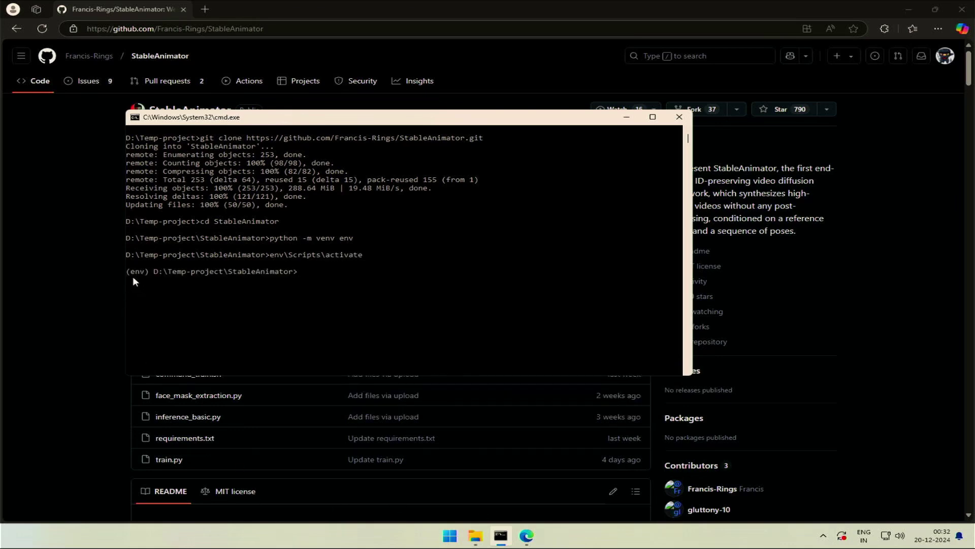
# Copy the first pip install torch line from the README's Environment setup section.
pyautogui.click(69, 411)
pyautogui.scroll(-4, 84, 399)
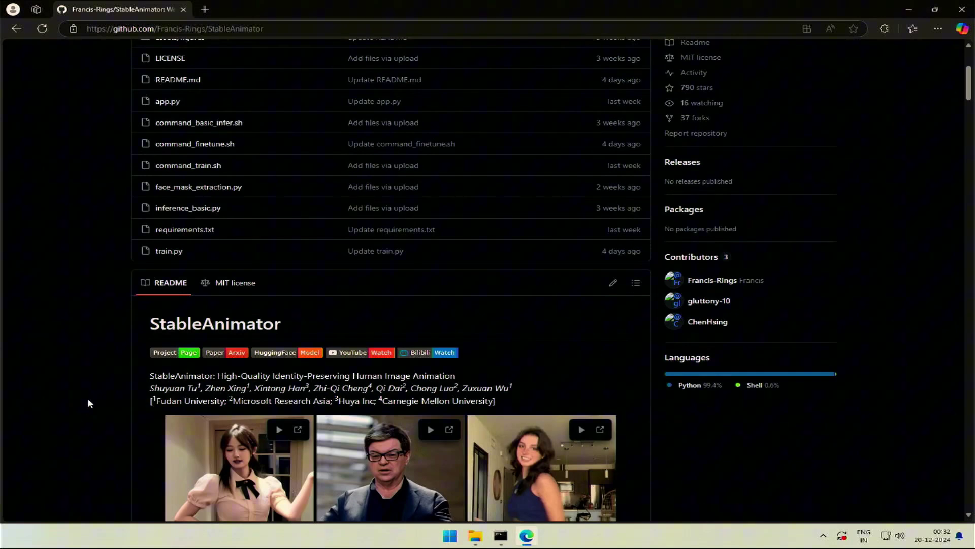
pyautogui.scroll(-15, 89, 403)
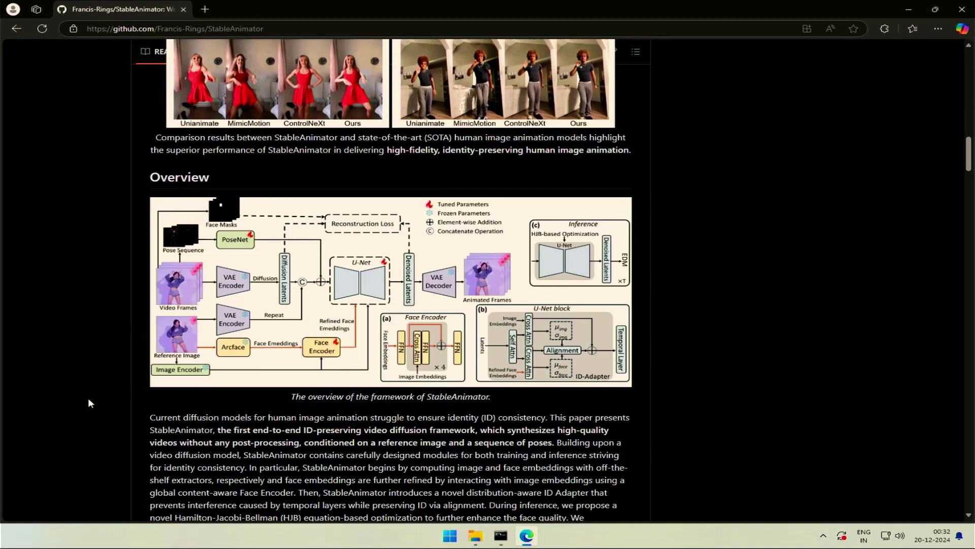
pyautogui.scroll(-16, 89, 402)
pyautogui.scroll(1, 151, 339)
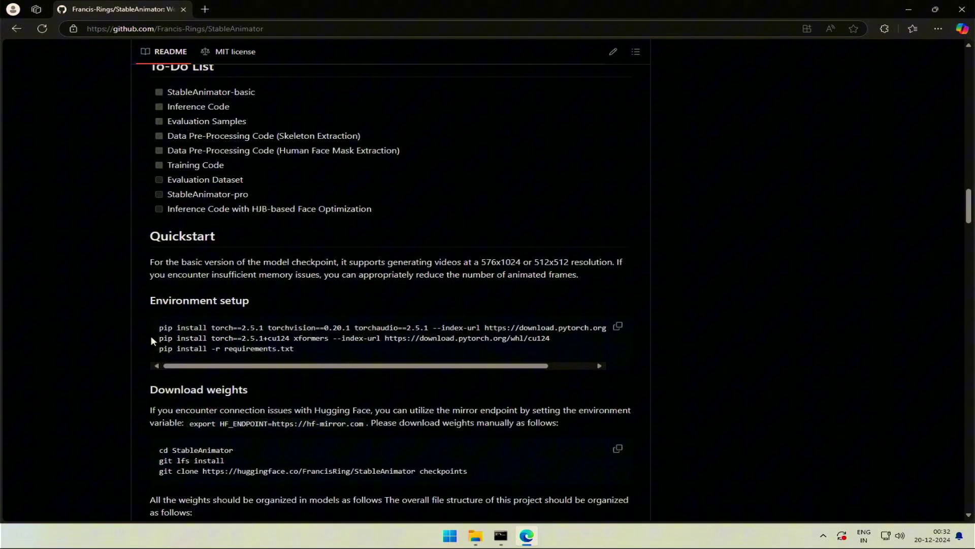
pyautogui.moveTo(161, 330); pyautogui.dragTo(548, 336)
pyautogui.tripleClick(192, 331)
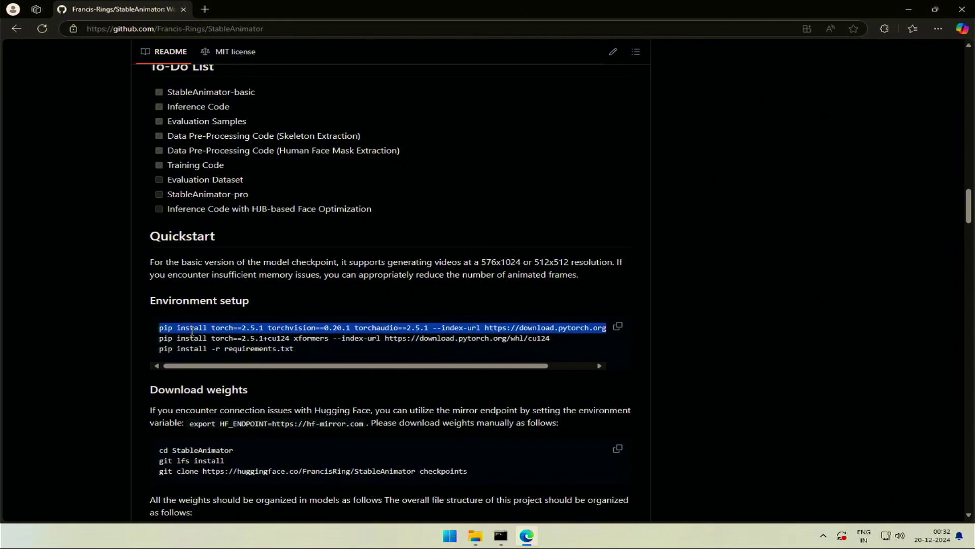
pyautogui.rightClick(205, 331)
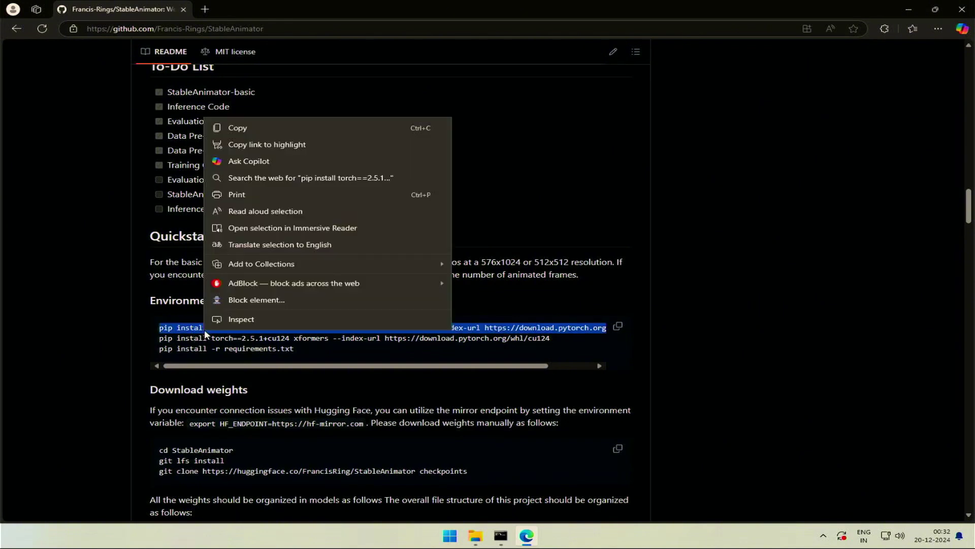
pyautogui.click(256, 128)
pyautogui.click(496, 545)
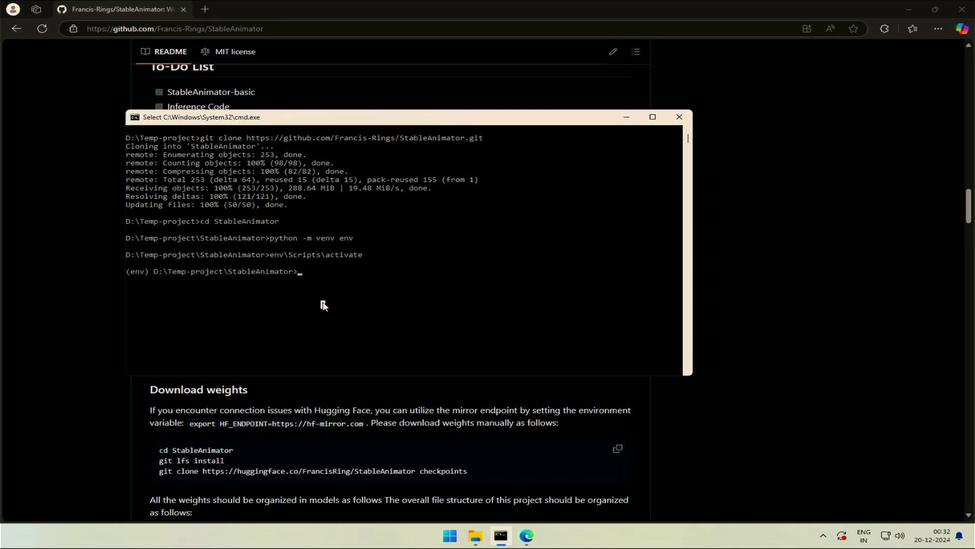
# Install torch 2.5.1, torchvision 0.20.1 and torchaudio 2.5.1 for CUDA 12.4 in env.
pyautogui.hotkey('ctrl', 'v')
pyautogui.press('Return')
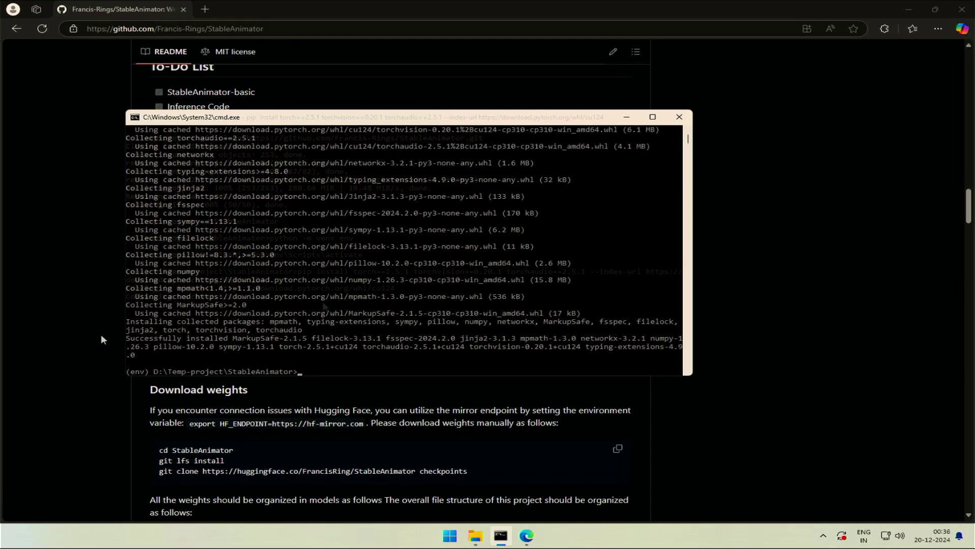
pyautogui.click(84, 316)
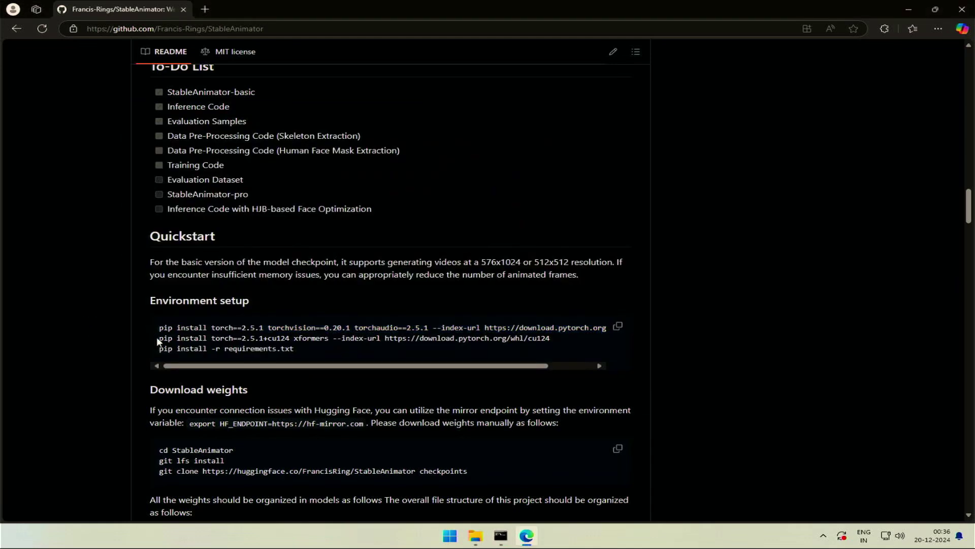
# Copy the xformers pip install line from the README and run it in env.
pyautogui.moveTo(159, 339); pyautogui.dragTo(554, 340)
pyautogui.hotkey('ctrl', 'c')
pyautogui.hotkey('alt', 'Tab')
pyautogui.rightClick(367, 364)
pyautogui.press('Return')
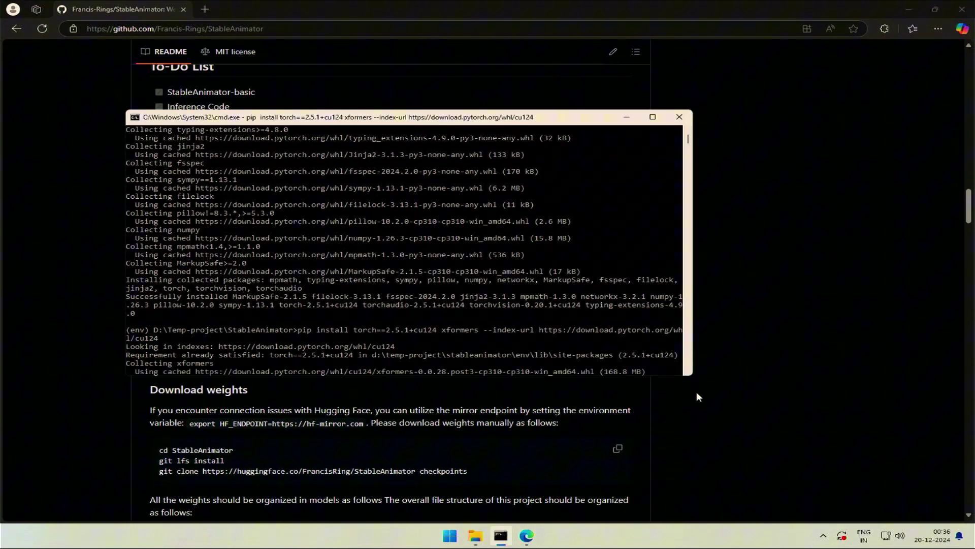
pyautogui.click(696, 391)
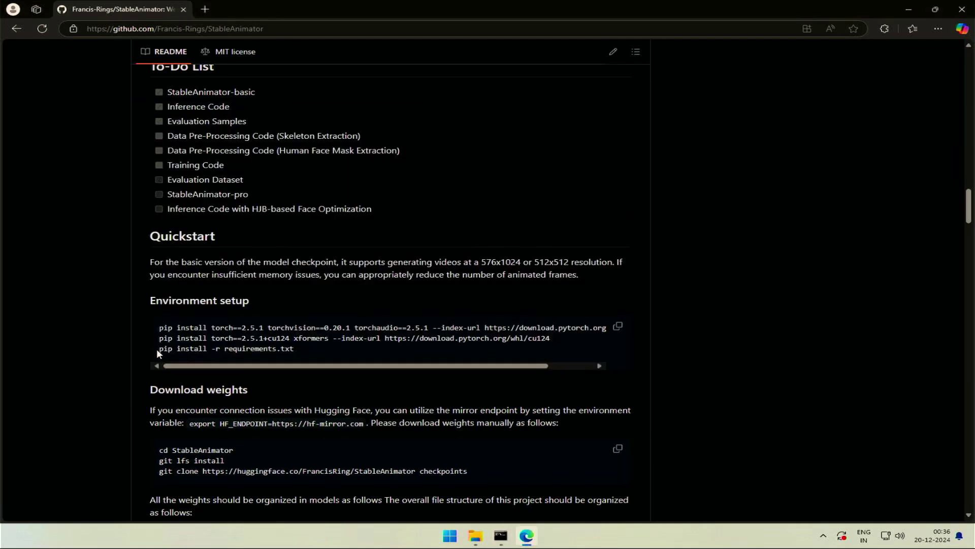
pyautogui.moveTo(160, 350); pyautogui.dragTo(295, 357)
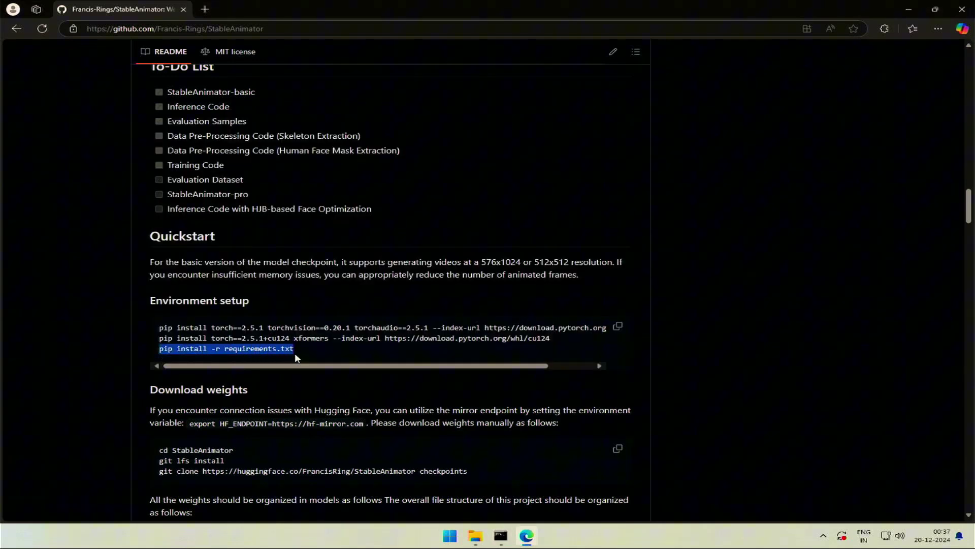
pyautogui.click(295, 354)
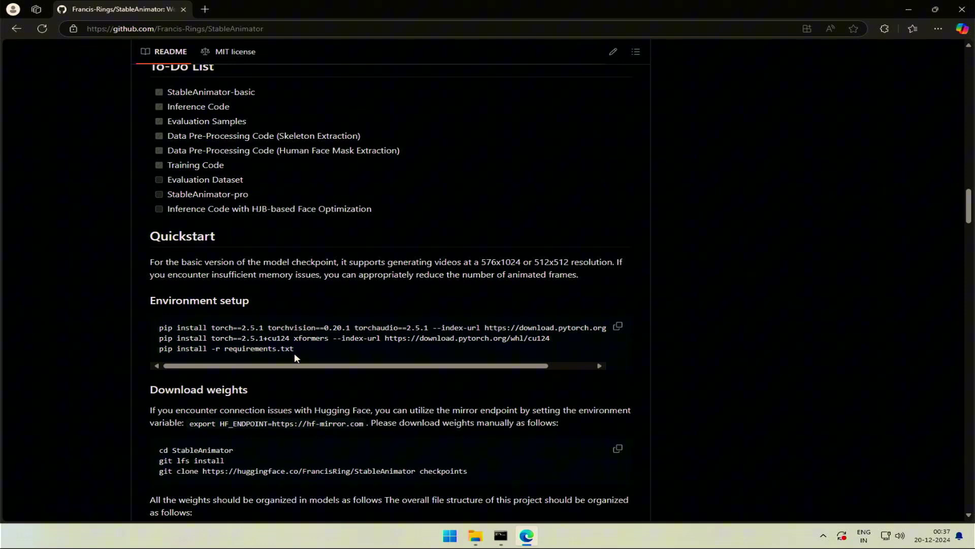
# Open StableAnimator's requirements.txt and the earlier project's req-2.txt in Notepad.
pyautogui.click(475, 536)
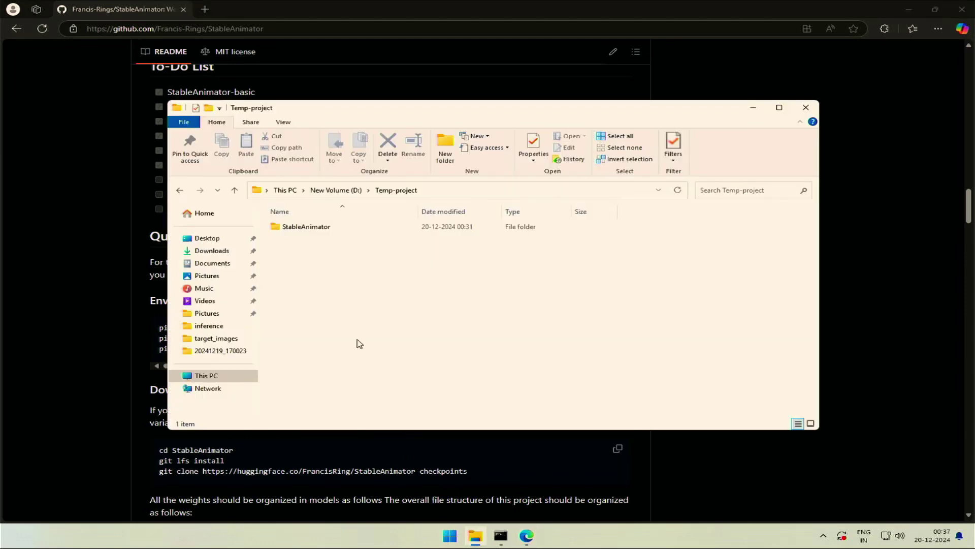
pyautogui.click(318, 227)
pyautogui.doubleClick(319, 226)
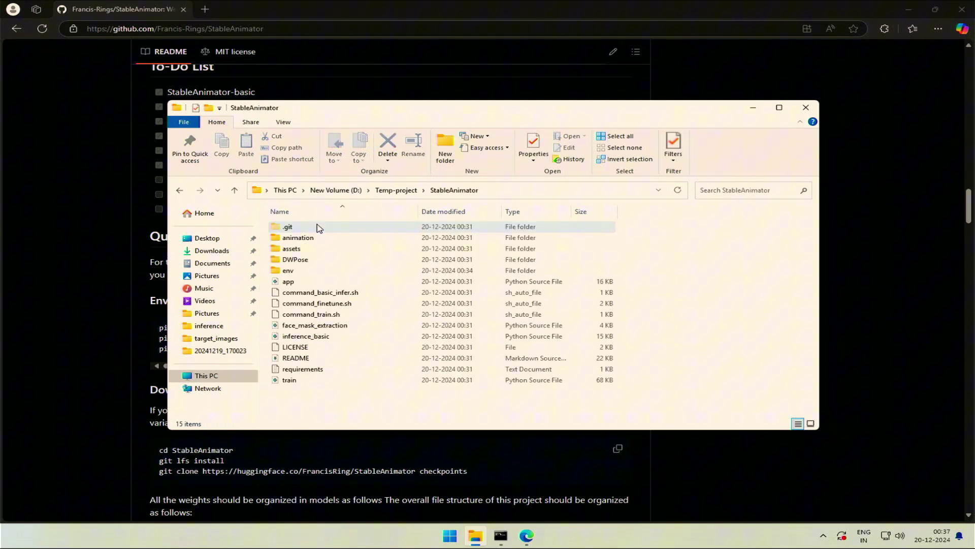
pyautogui.doubleClick(315, 371)
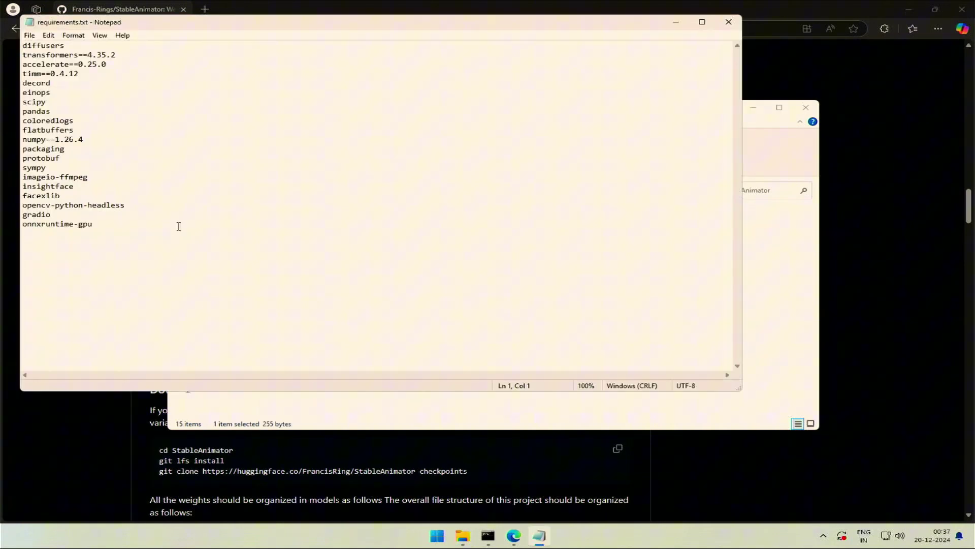
pyautogui.click(322, 393)
pyautogui.scroll(-2, 322, 392)
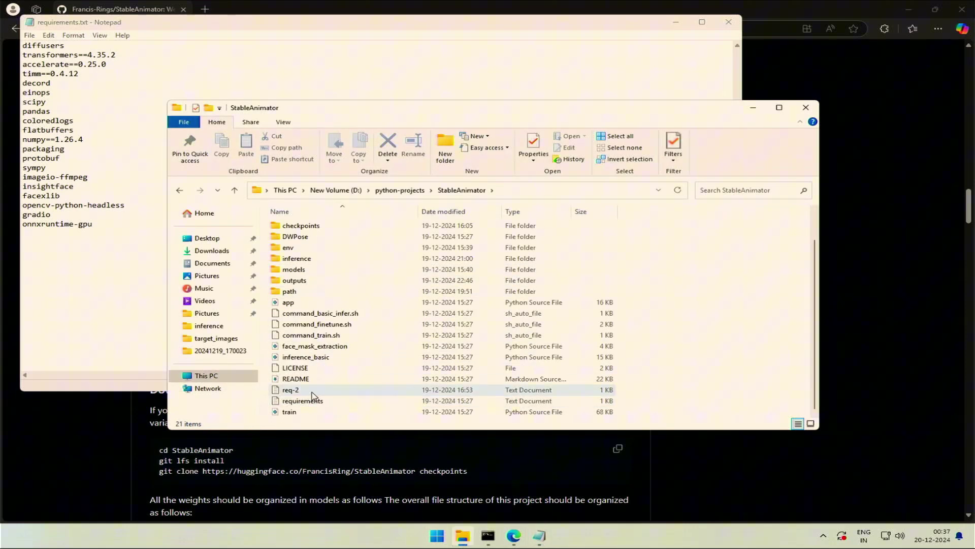
pyautogui.doubleClick(305, 391)
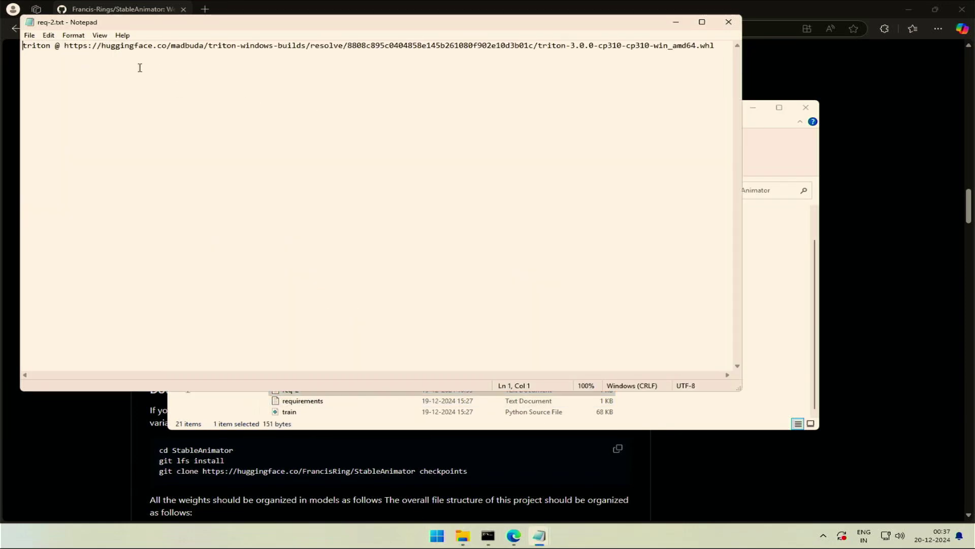
# Append req-2.txt's triton 3.0.0 cp310 Windows wheel line to requirements.txt, then save and close it.
pyautogui.hotkey('shift', 'End')
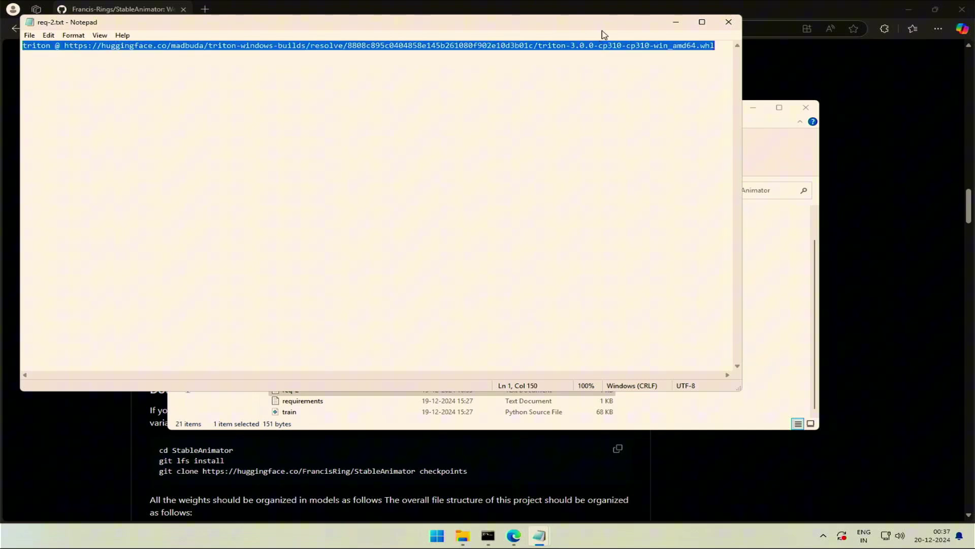
pyautogui.click(728, 22)
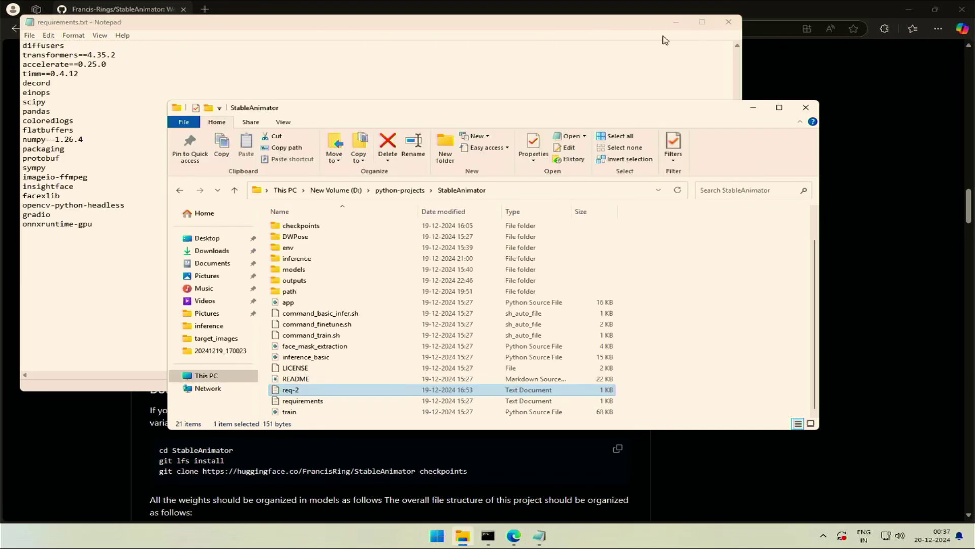
pyautogui.click(105, 177)
pyautogui.hotkey('ctrl', 'End')
pyautogui.hotkey('ctrl', 'v')
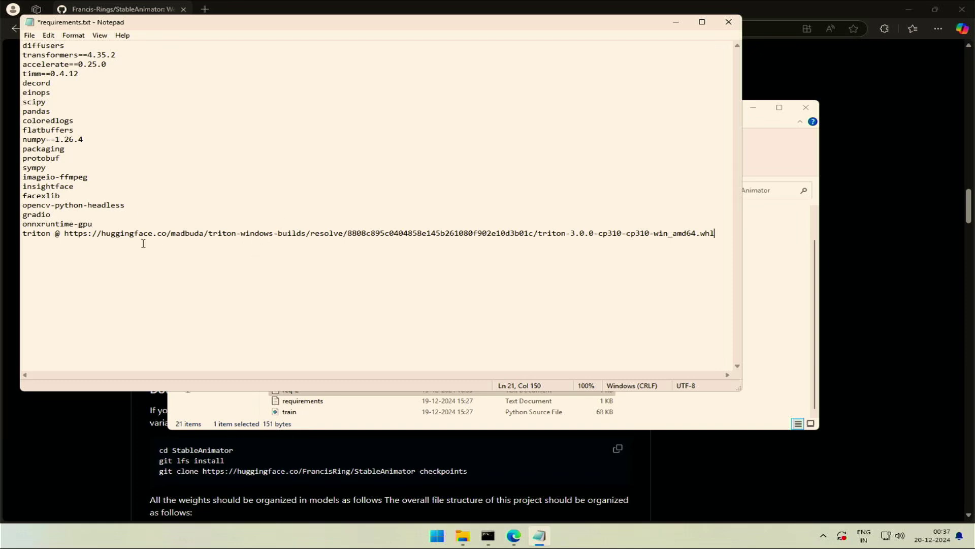
pyautogui.click(29, 35)
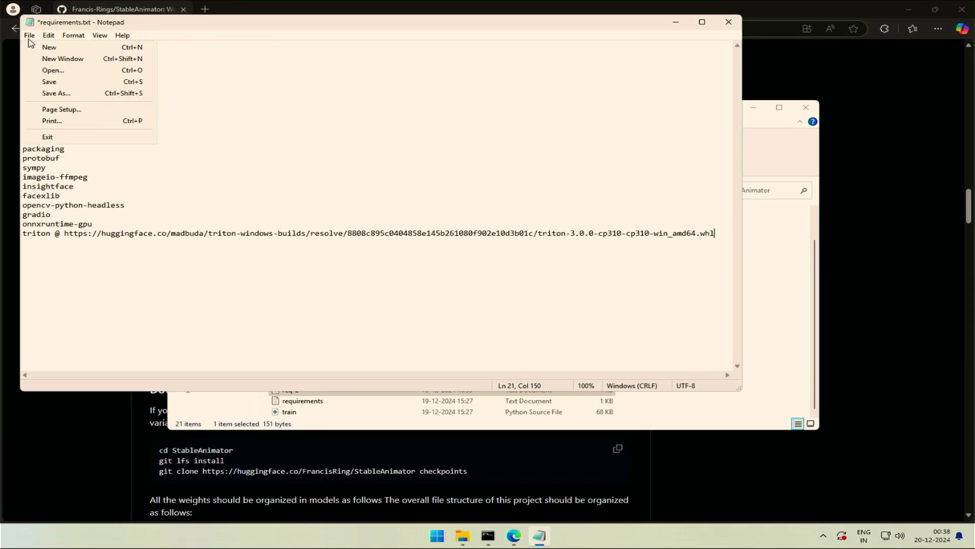
pyautogui.click(49, 82)
pyautogui.click(728, 22)
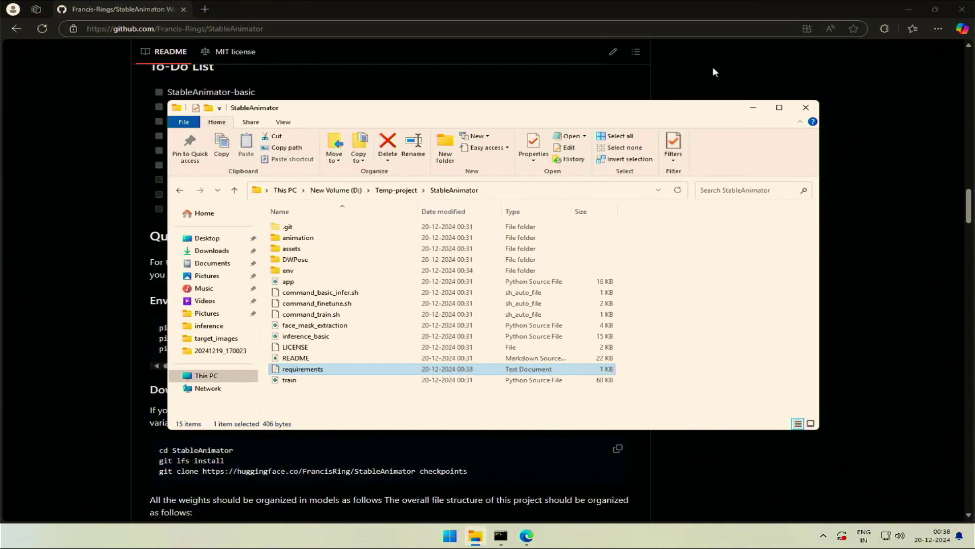
# Install the project dependencies by running pip install -r requirements.txt in Command Prompt.
pyautogui.hotkey('alt', 'Tab')
pyautogui.moveTo(294, 349); pyautogui.dragTo(159, 349)
pyautogui.rightClick(190, 352)
pyautogui.click(213, 148)
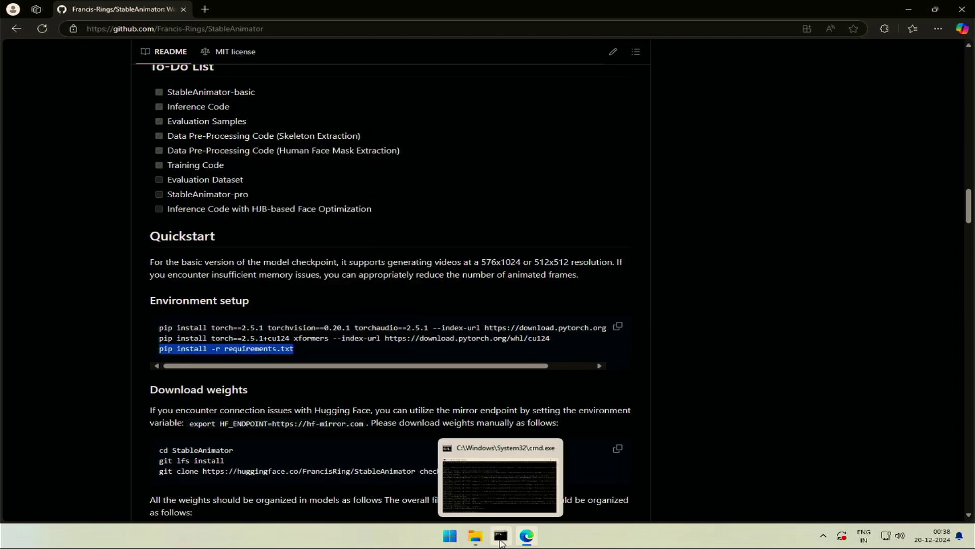
pyautogui.click(502, 542)
pyautogui.rightClick(319, 365)
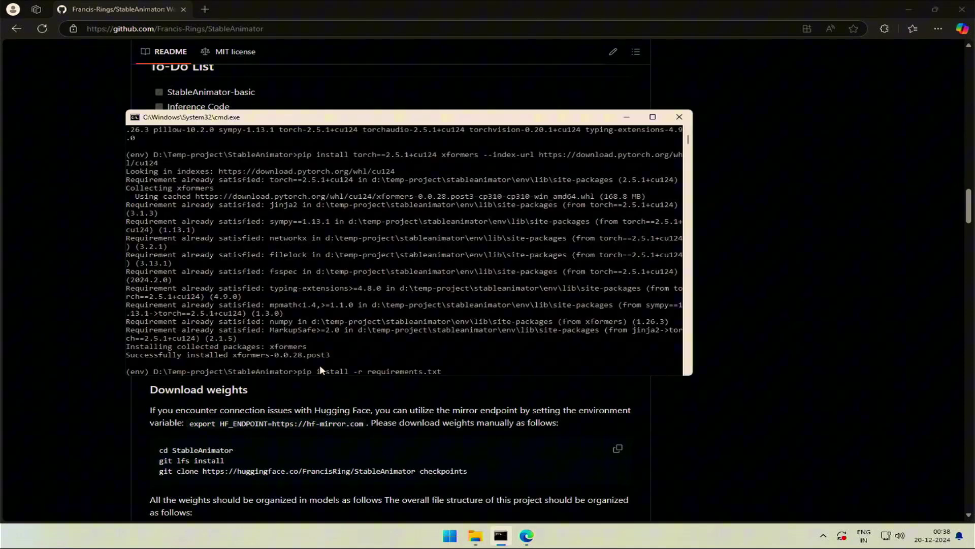
pyautogui.press('Return')
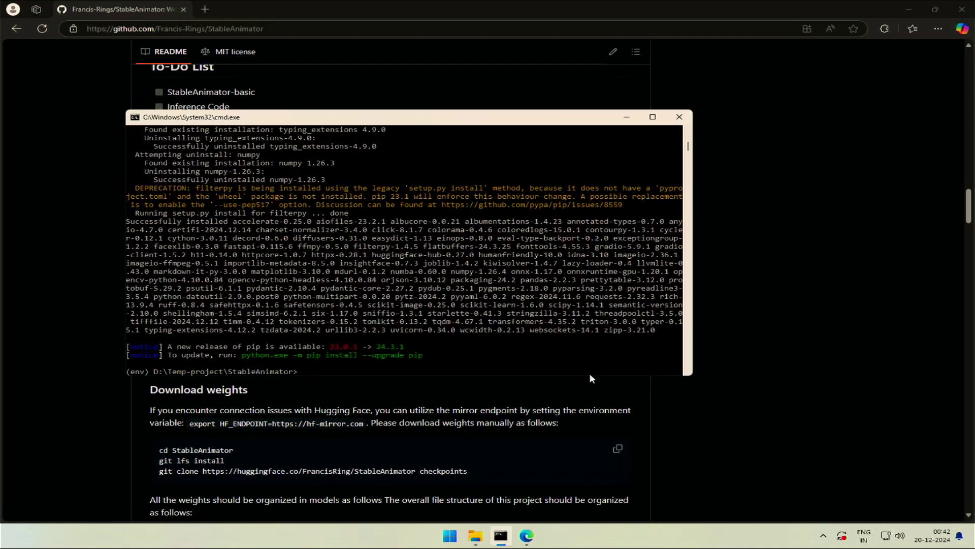
# Initialize Git LFS by running git lfs install from the README's Download weights section.
pyautogui.click(518, 386)
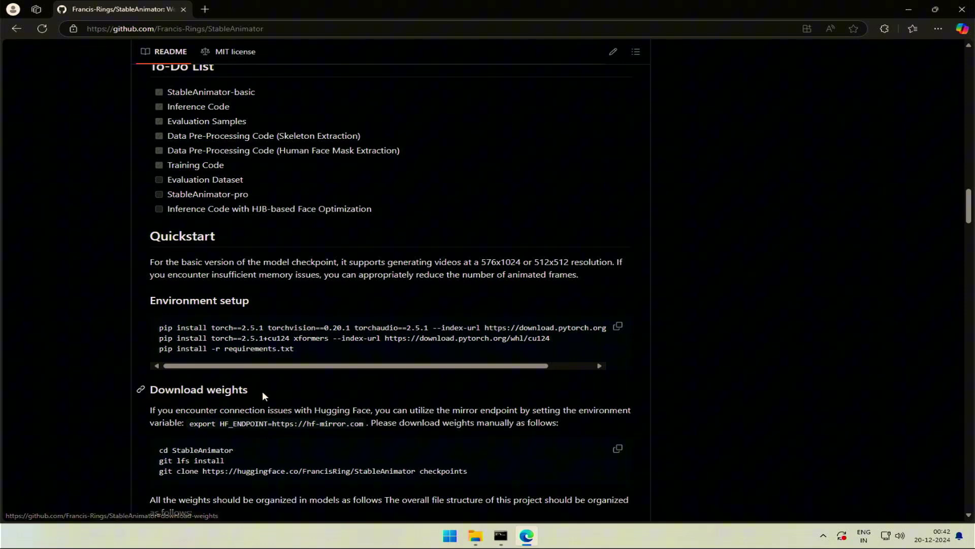
pyautogui.moveTo(265, 395); pyautogui.dragTo(150, 392)
pyautogui.doubleClick(202, 450)
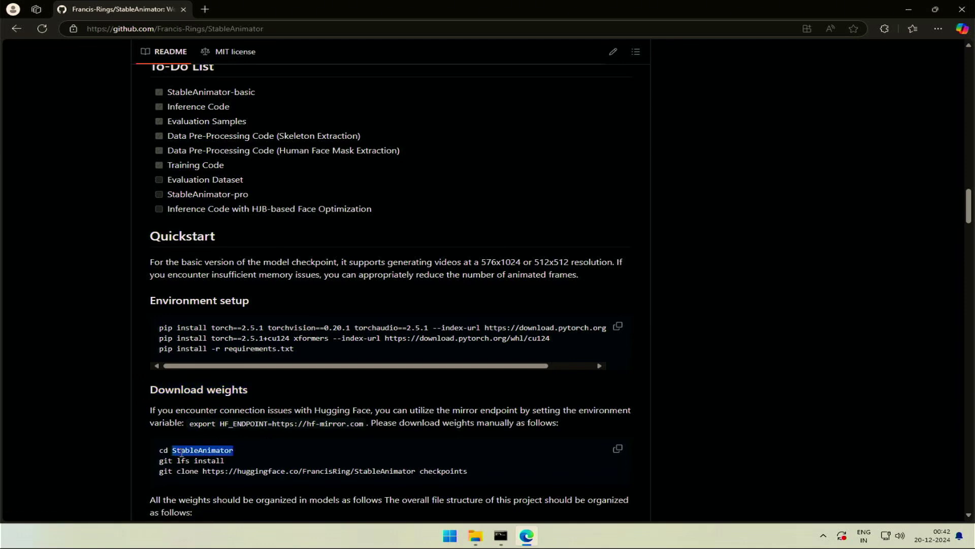
pyautogui.click(179, 460)
pyautogui.moveTo(160, 463); pyautogui.dragTo(220, 464)
pyautogui.rightClick(219, 465)
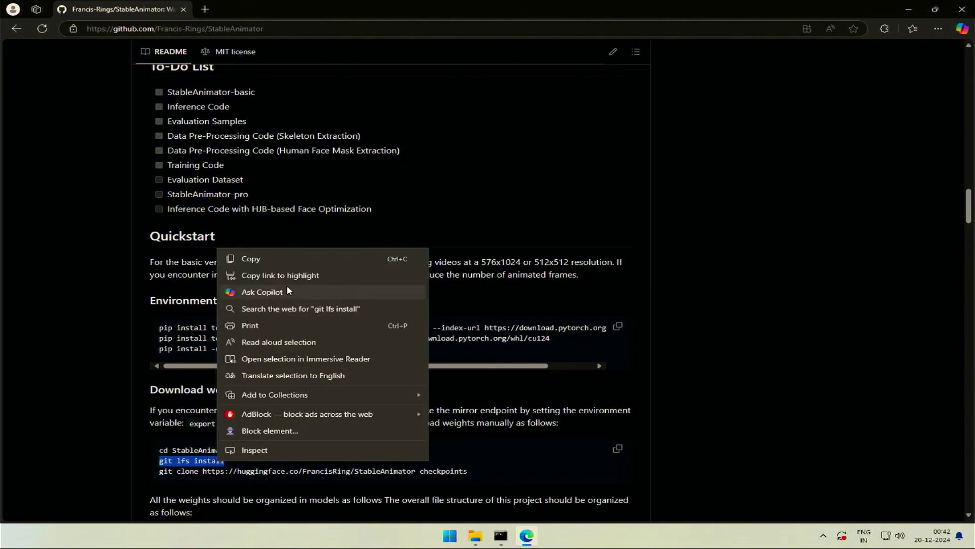
pyautogui.click(300, 259)
pyautogui.hotkey('alt', 'Tab')
pyautogui.click(290, 370)
pyautogui.rightClick(290, 370)
pyautogui.press('Return')
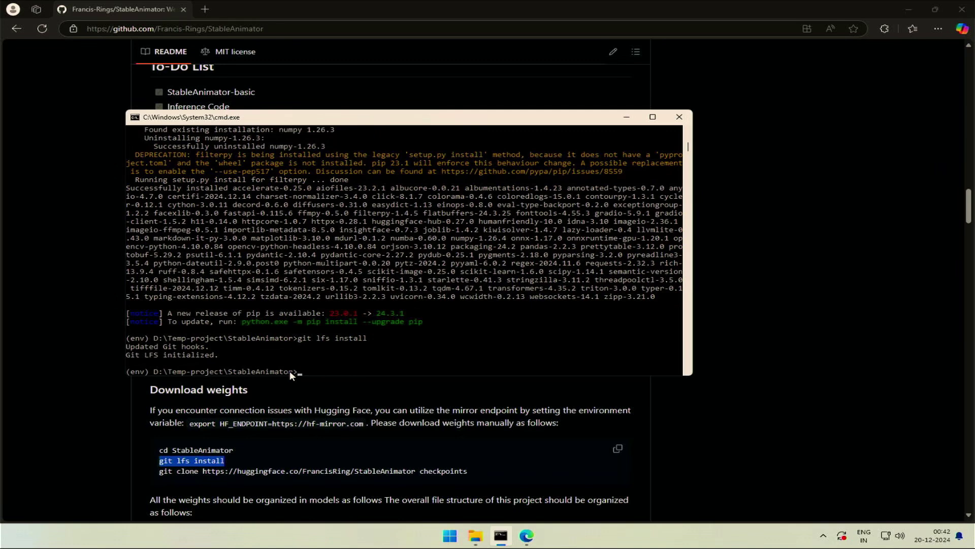
# Clone the StableAnimator weights from Hugging Face into a checkpoints folder.
pyautogui.moveTo(158, 472); pyautogui.dragTo(466, 471)
pyautogui.rightClick(453, 471)
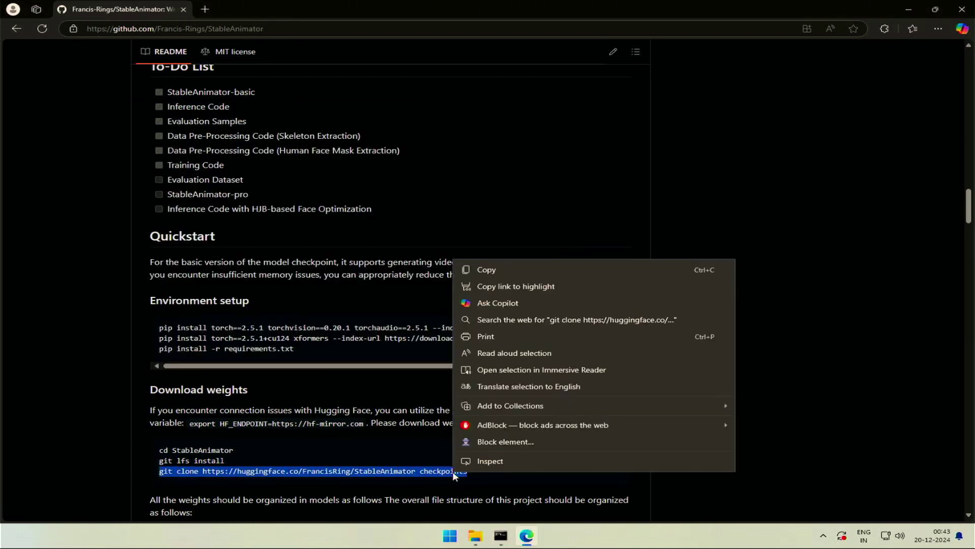
pyautogui.click(478, 269)
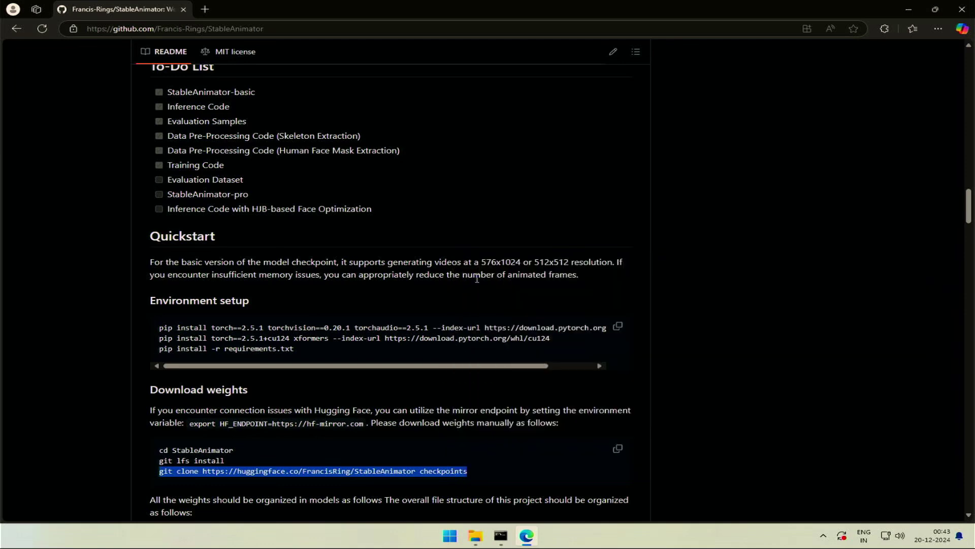
pyautogui.click(500, 536)
pyautogui.rightClick(397, 363)
pyautogui.press('Return')
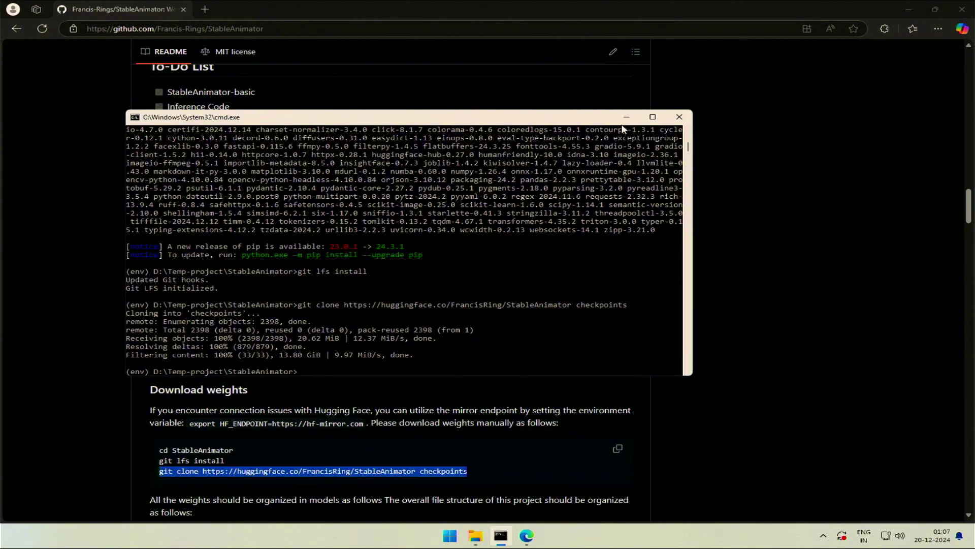
# Check the README's expected weight folder layout for the models directory.
pyautogui.click(626, 117)
pyautogui.scroll(-2, 202, 444)
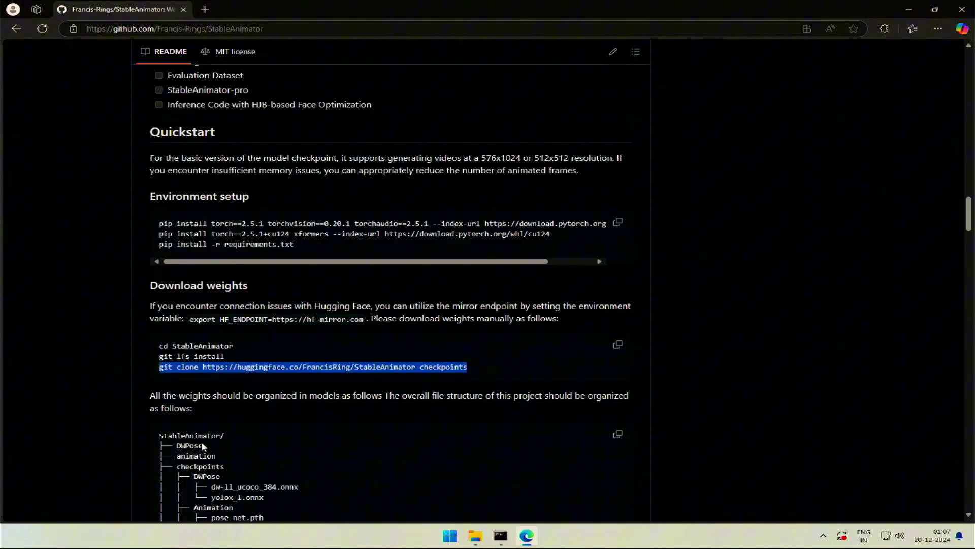
pyautogui.scroll(-4, 203, 445)
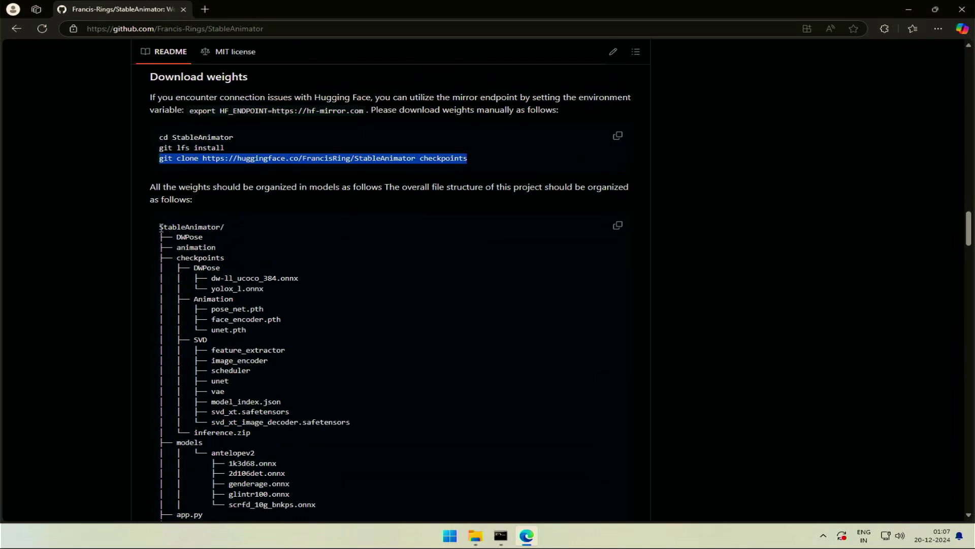
pyautogui.moveTo(160, 227); pyautogui.dragTo(276, 440)
pyautogui.click(363, 397)
pyautogui.scroll(1, 363, 395)
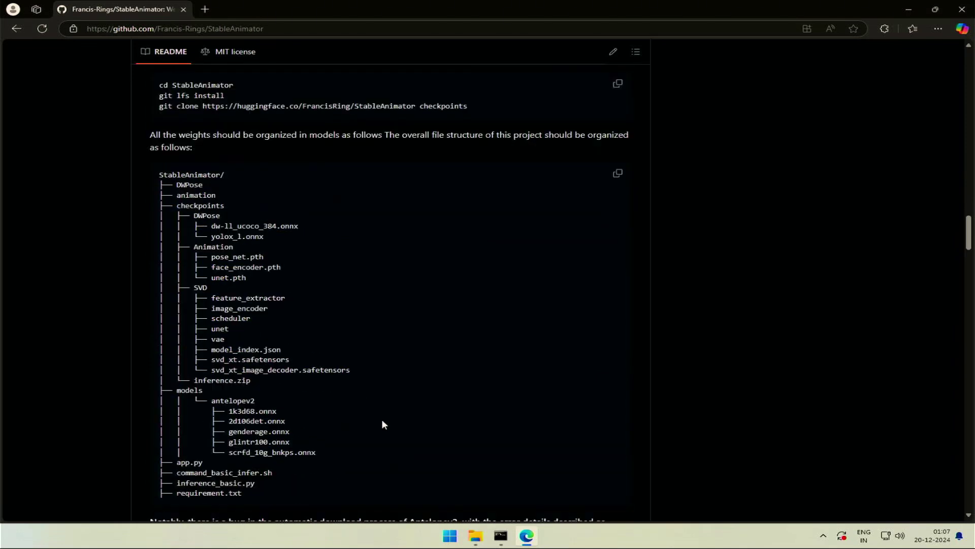
# Cut the models folder from checkpoints and paste it into the StableAnimator project root.
pyautogui.click(476, 535)
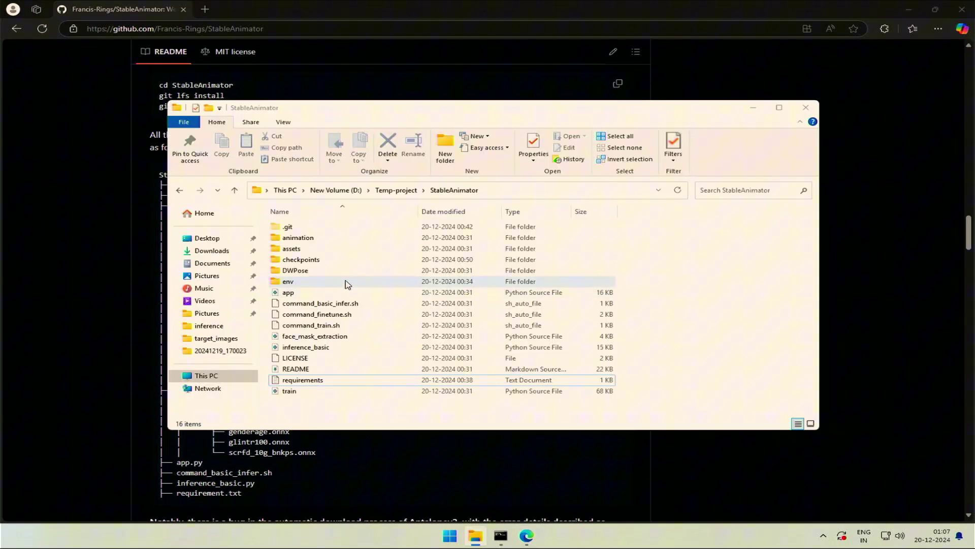
pyautogui.doubleClick(302, 260)
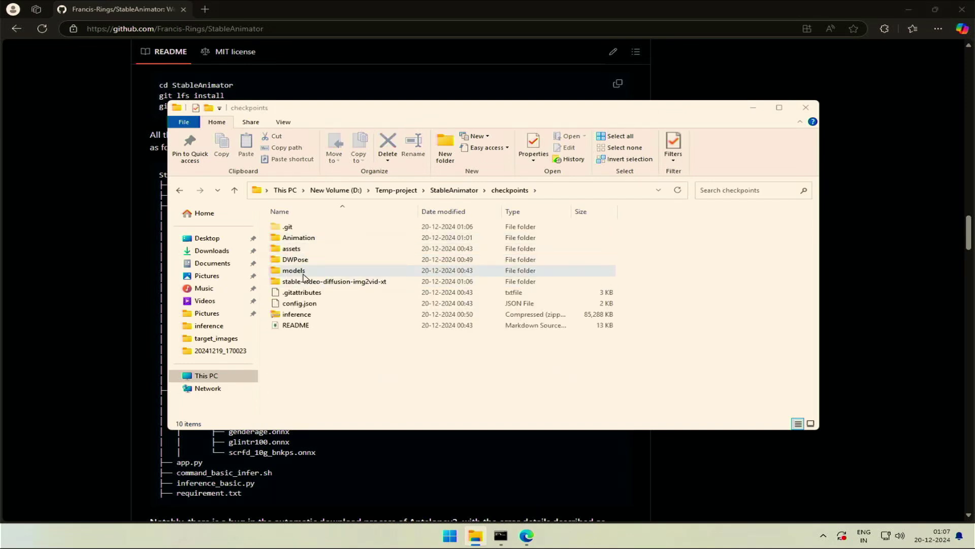
pyautogui.click(304, 275)
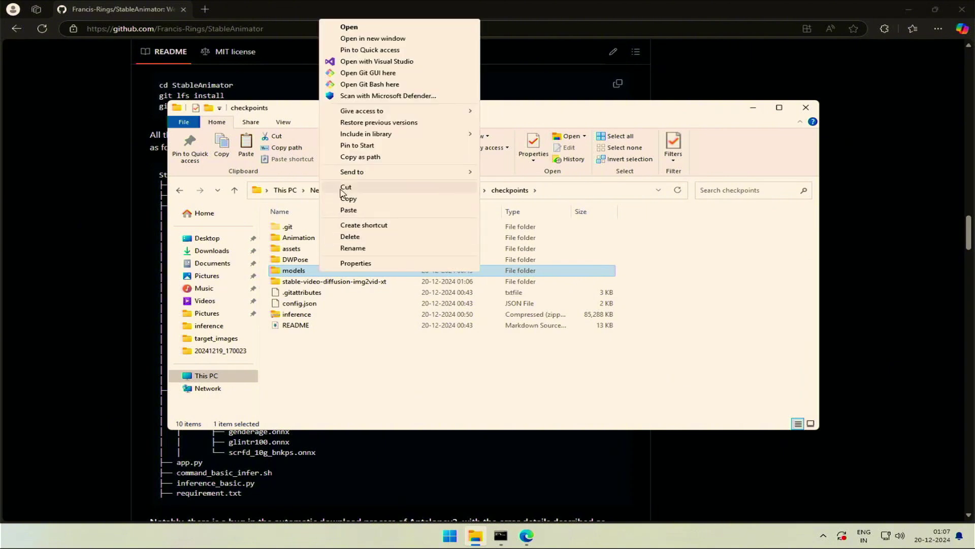
pyautogui.click(343, 192)
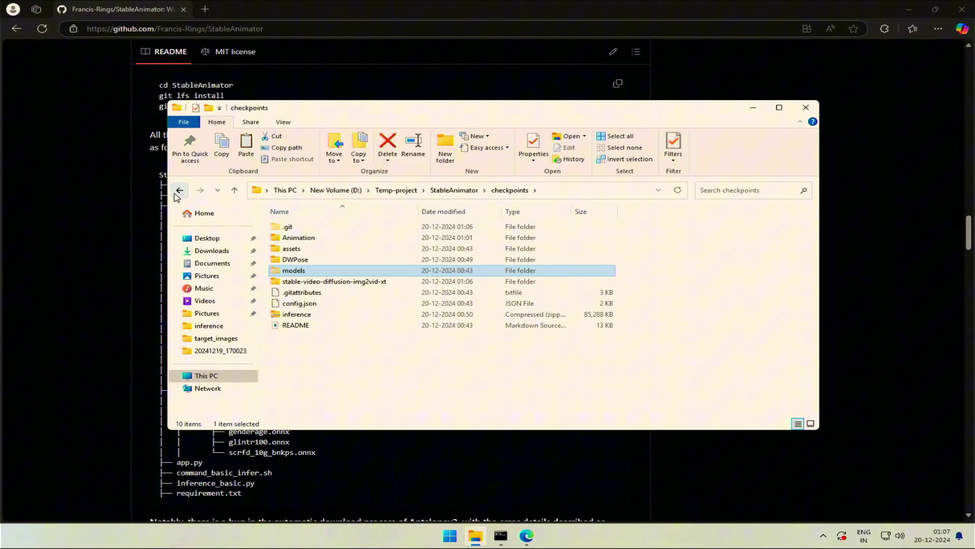
pyautogui.click(179, 191)
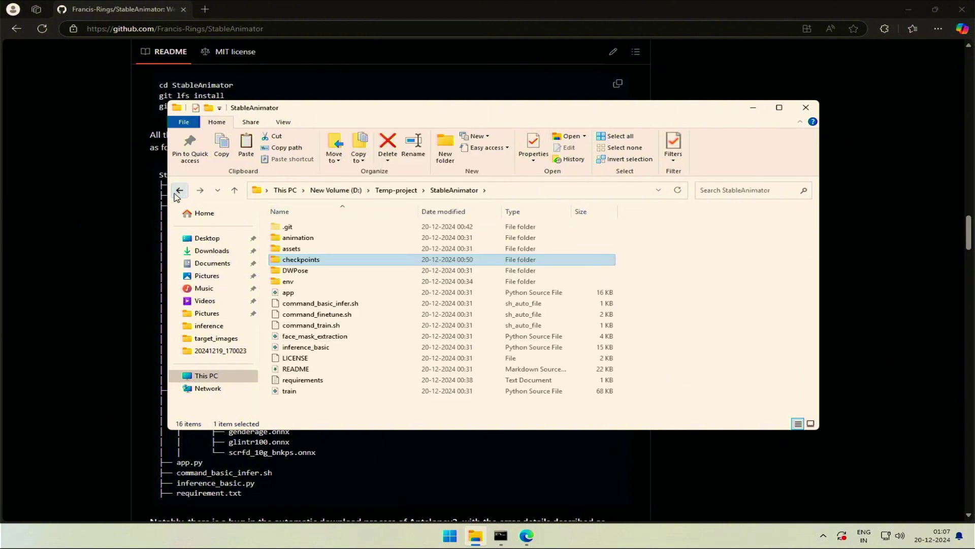
pyautogui.rightClick(676, 272)
pyautogui.click(704, 341)
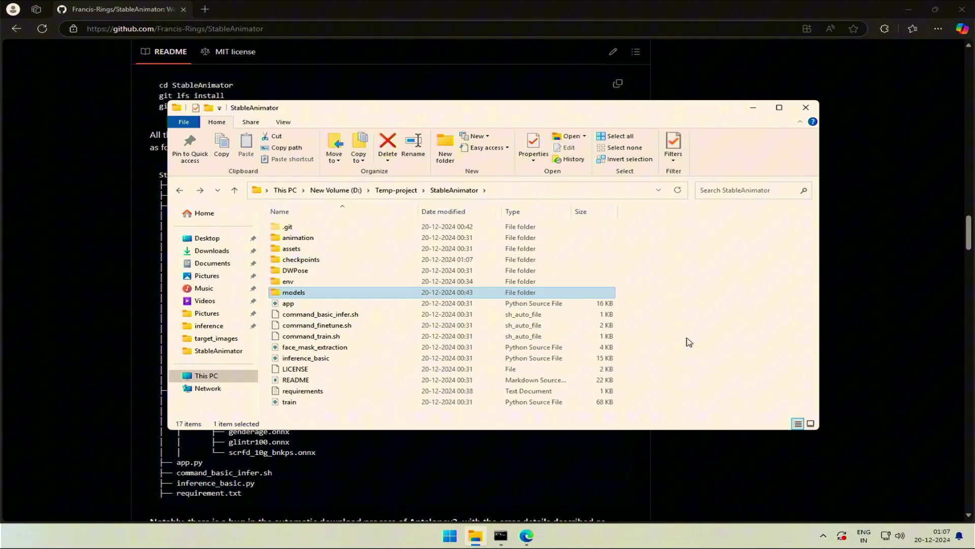
pyautogui.moveTo(427, 112); pyautogui.dragTo(627, 126)
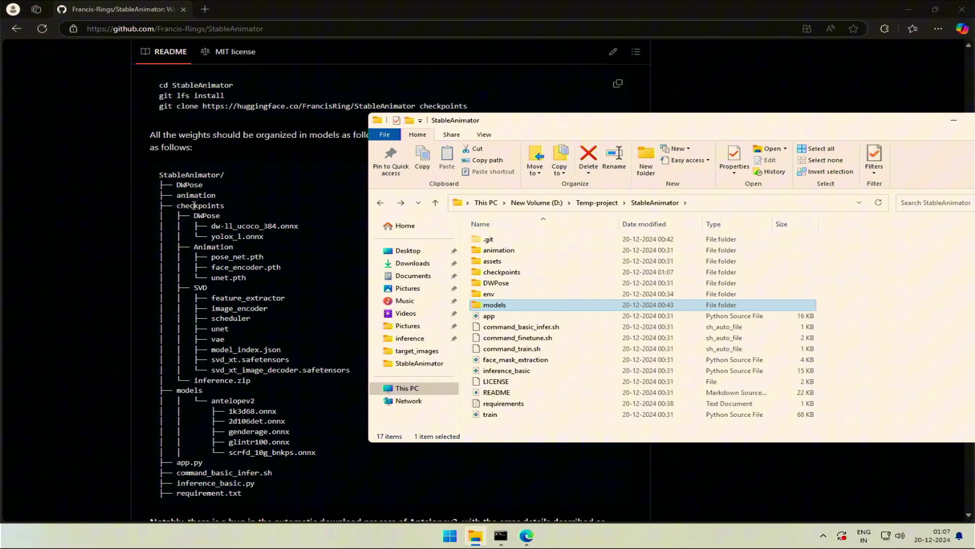
# Create the inference folder by running the README's mkdir inference command.
pyautogui.scroll(-4, 300, 383)
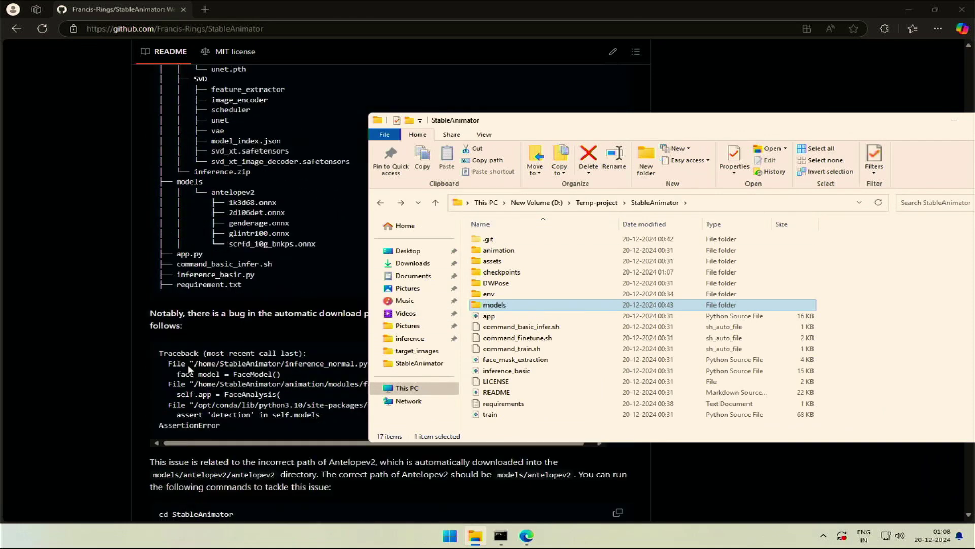
pyautogui.click(132, 358)
pyautogui.scroll(-2, 137, 361)
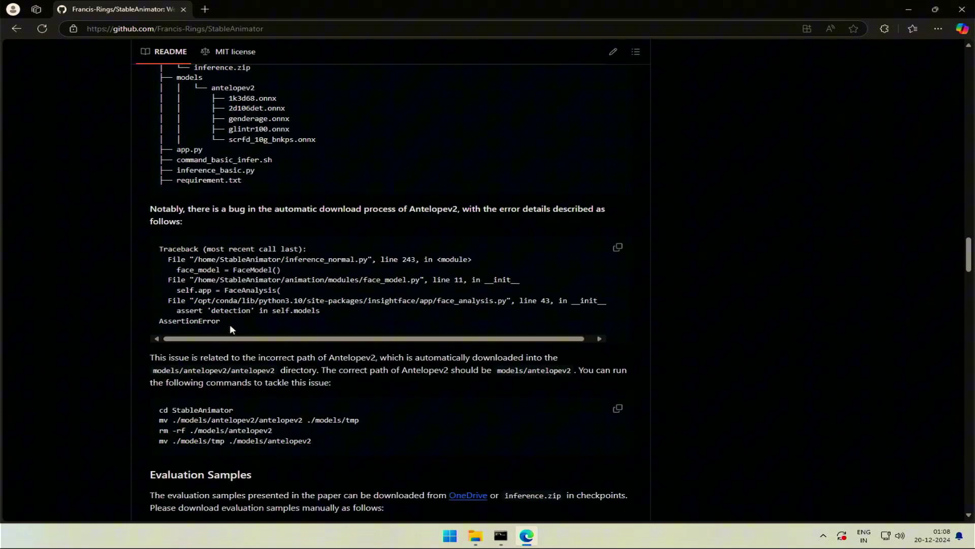
pyautogui.moveTo(230, 324); pyautogui.dragTo(158, 246)
pyautogui.click(88, 376)
pyautogui.scroll(-3, 123, 370)
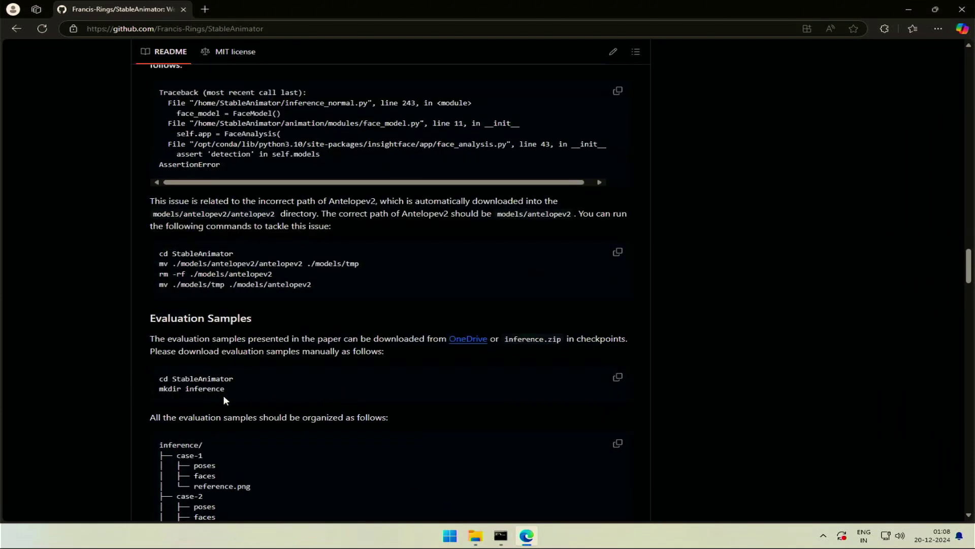
pyautogui.moveTo(226, 388); pyautogui.dragTo(164, 387)
pyautogui.rightClick(179, 389)
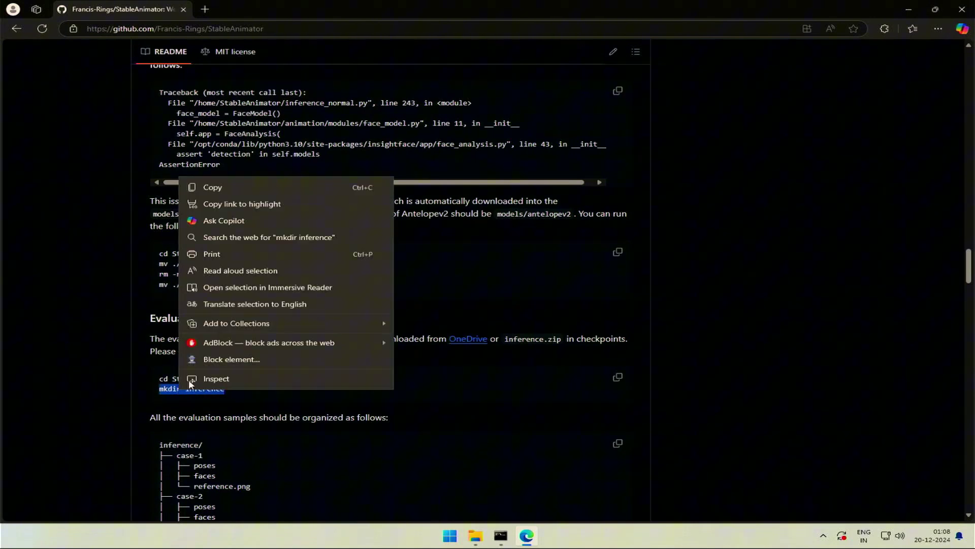
pyautogui.click(229, 189)
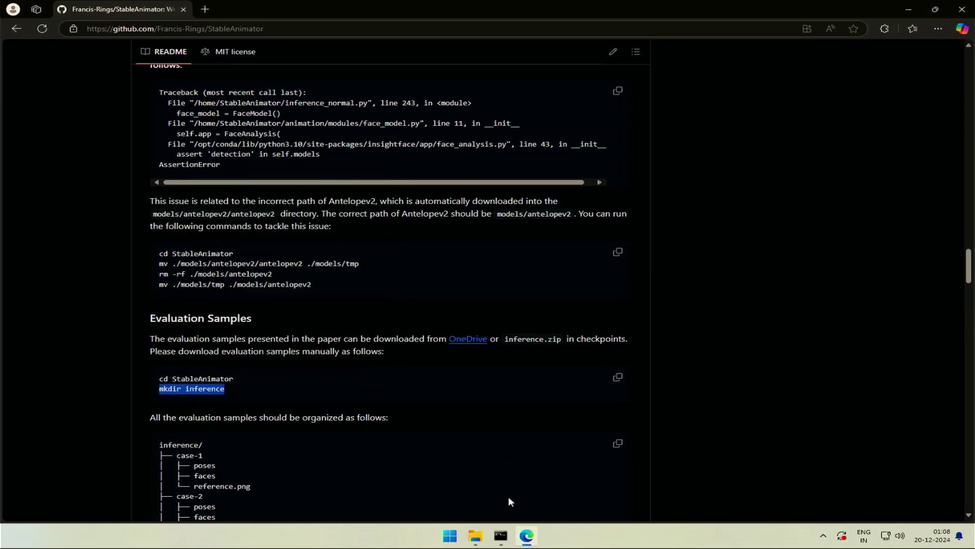
pyautogui.click(501, 535)
pyautogui.hotkey('ctrl', 'v')
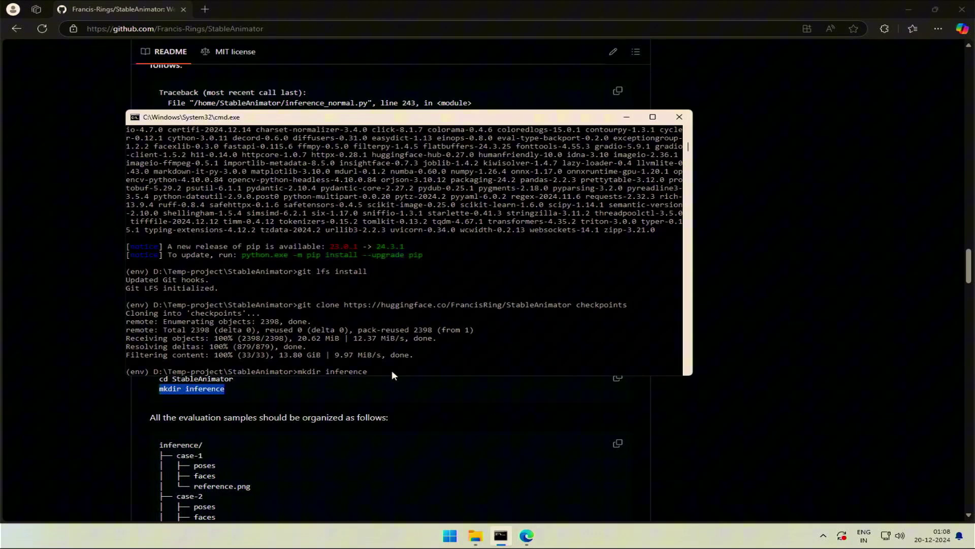
pyautogui.press('Return')
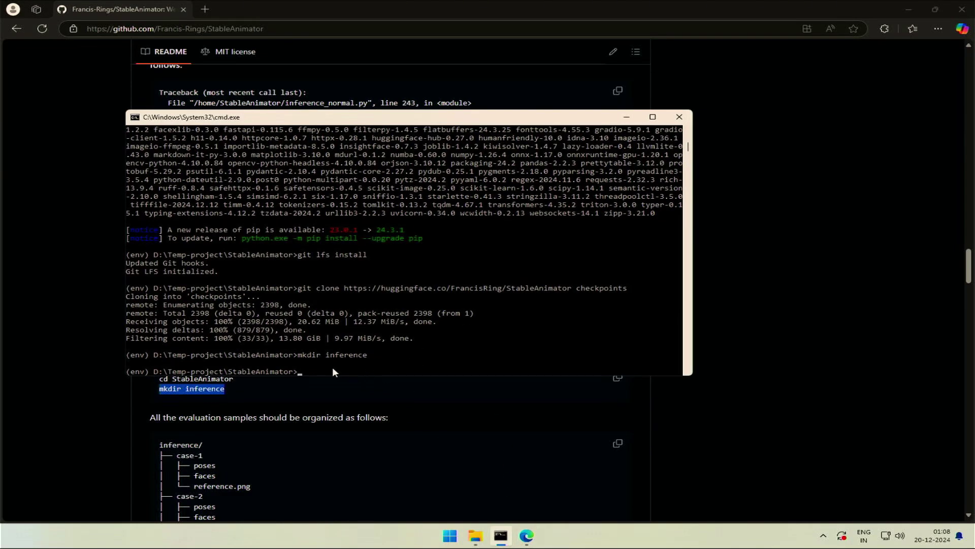
# Open the README's OneDrive evaluation samples link in a new tab.
pyautogui.moveTo(89, 368); pyautogui.dragTo(27, 376)
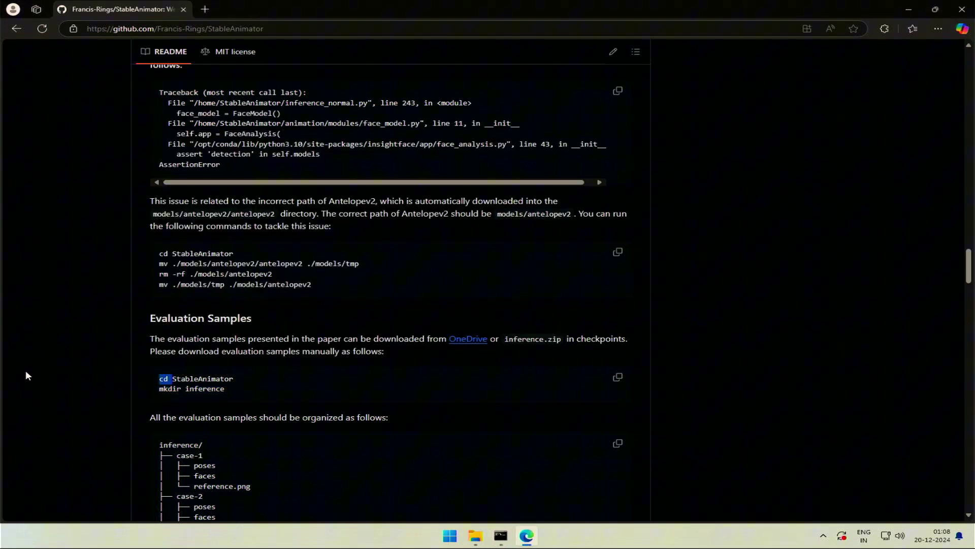
pyautogui.click(93, 407)
pyautogui.scroll(-4, 97, 408)
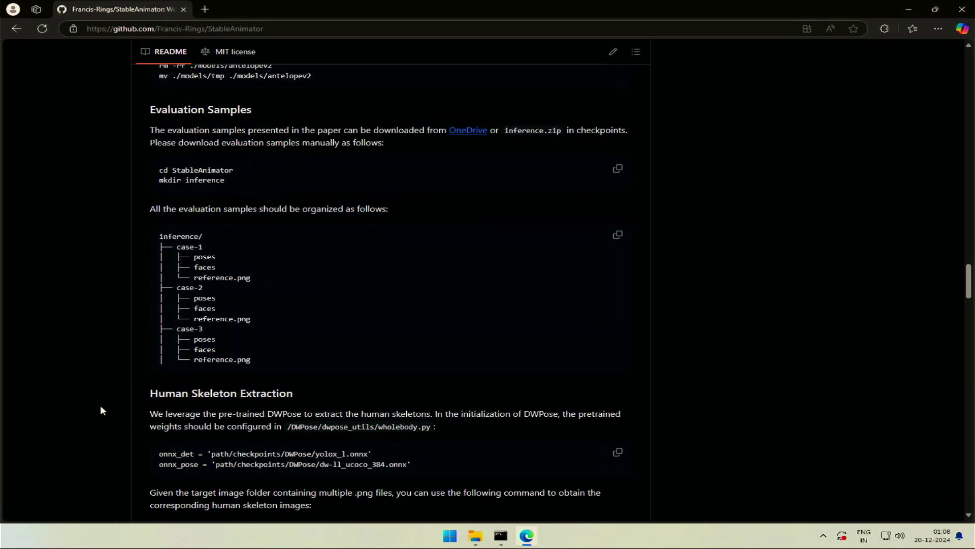
pyautogui.rightClick(461, 130)
pyautogui.click(477, 136)
# On the OneDrive page, dismiss the storage promo and select the case-1 and case-13 folders.
pyautogui.scroll(2, 400, 193)
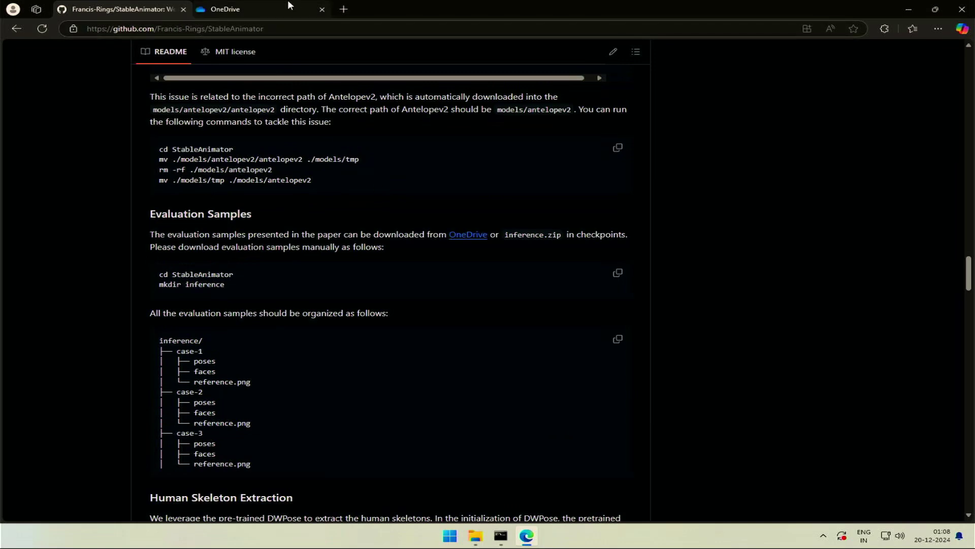
pyautogui.hotkey('ctrl', 'Tab')
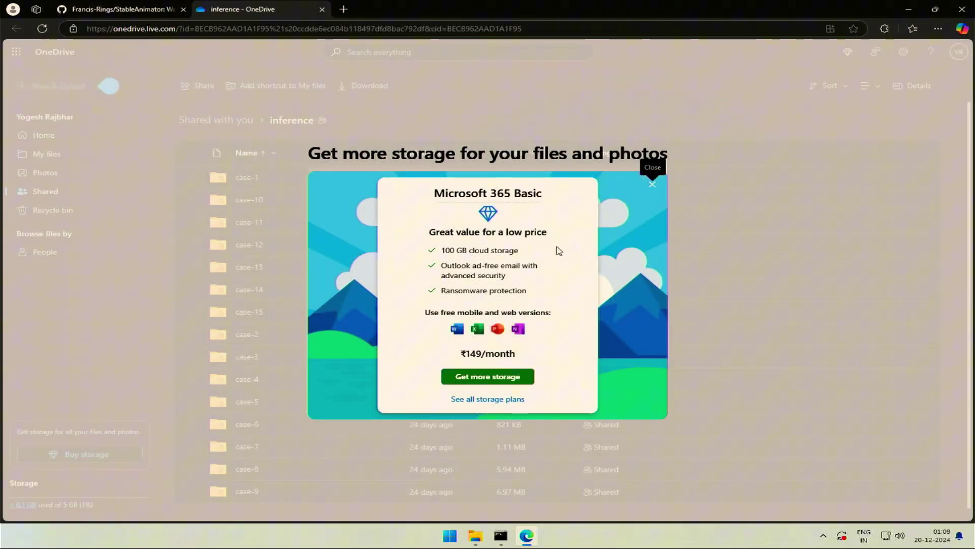
pyautogui.click(648, 186)
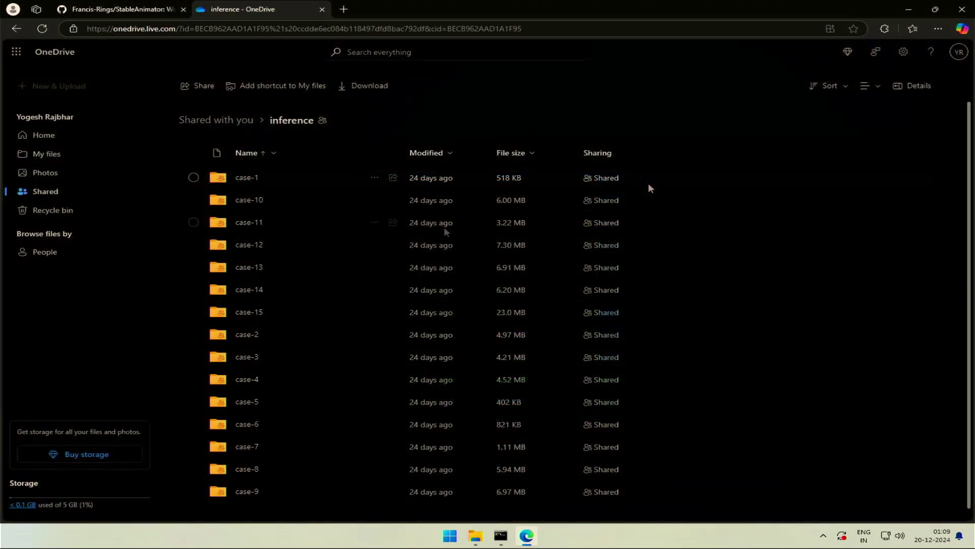
pyautogui.scroll(-1, 308, 351)
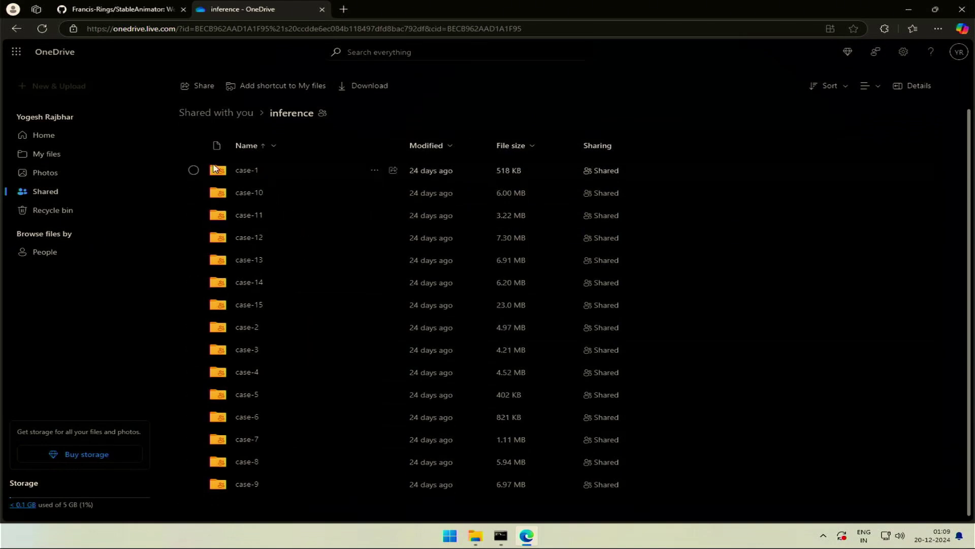
pyautogui.click(193, 169)
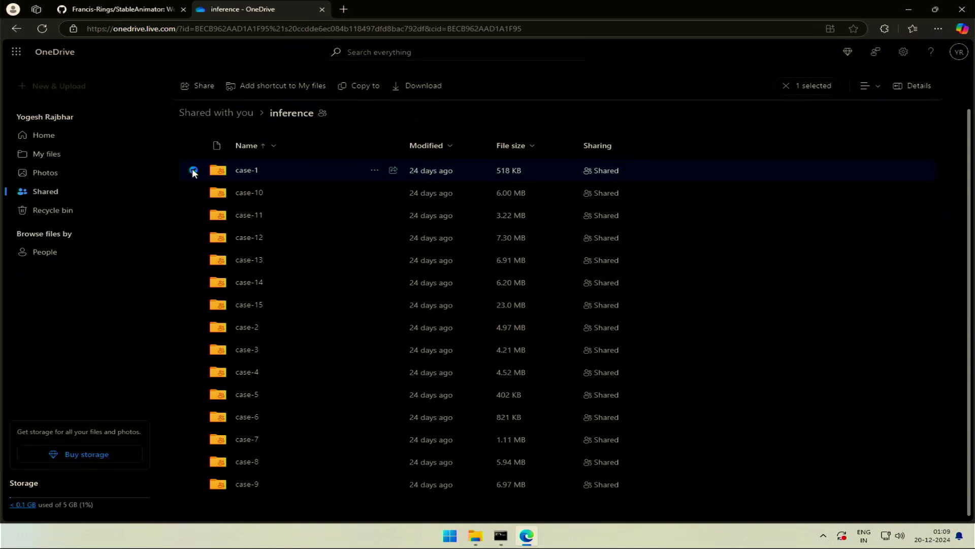
pyautogui.click(193, 260)
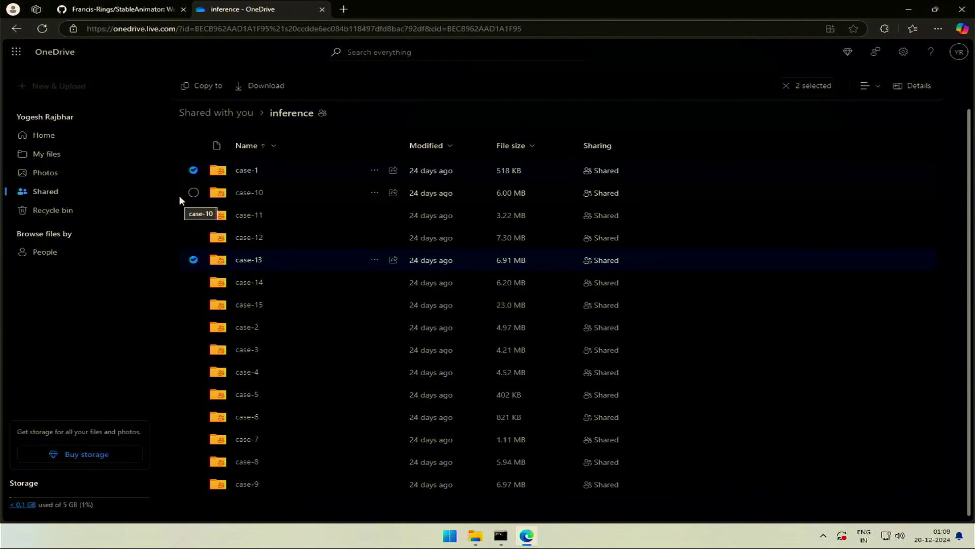
# Download the selected folders as a zip into StableAnimator\inference and show it in its folder.
pyautogui.click(256, 91)
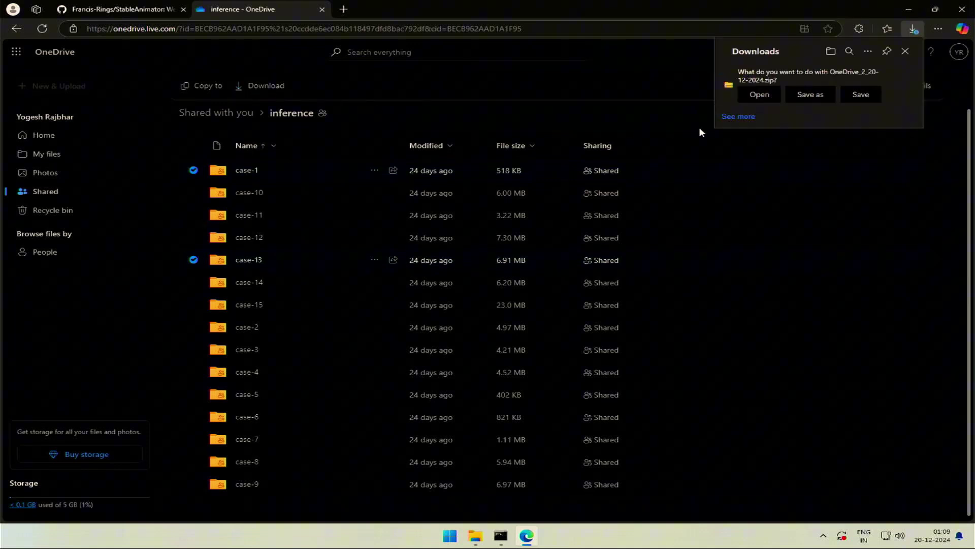
pyautogui.click(810, 97)
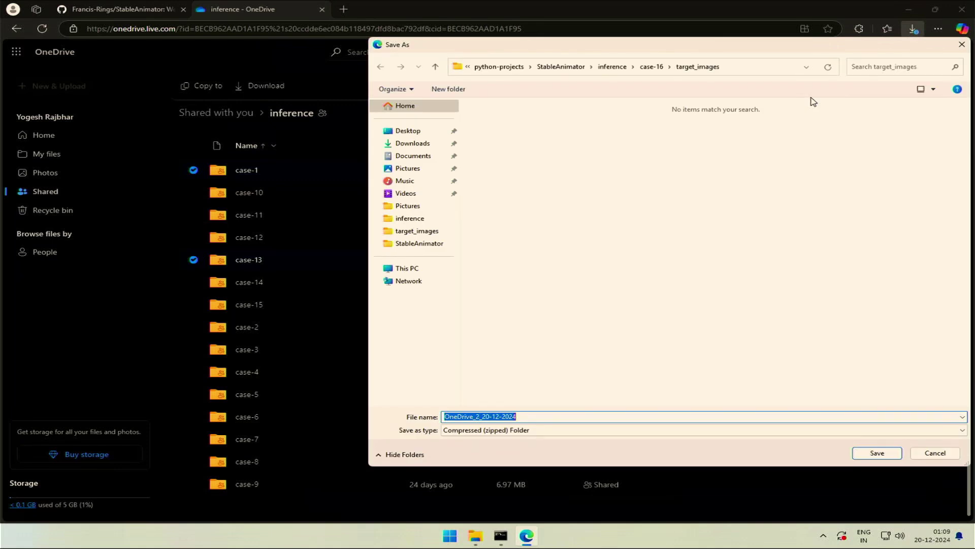
pyautogui.doubleClick(518, 120)
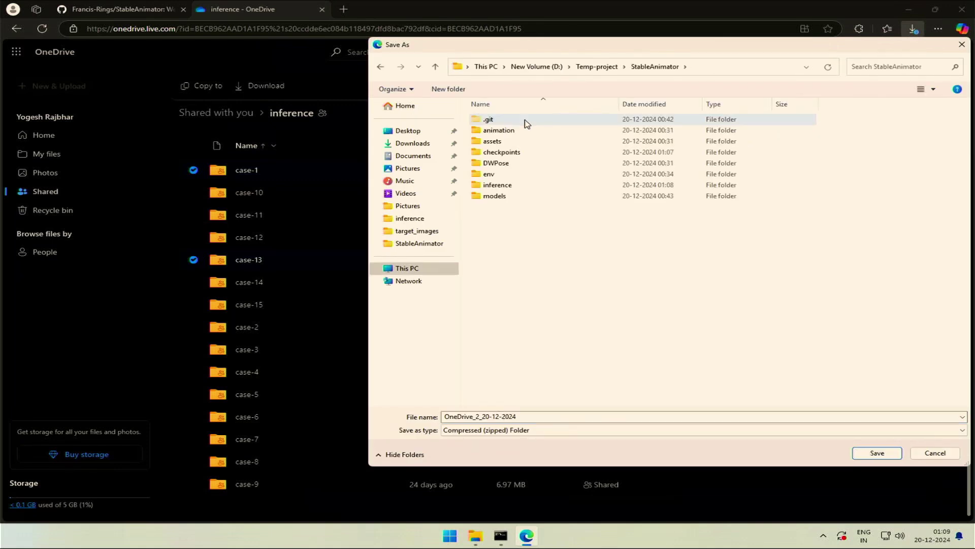
pyautogui.doubleClick(514, 186)
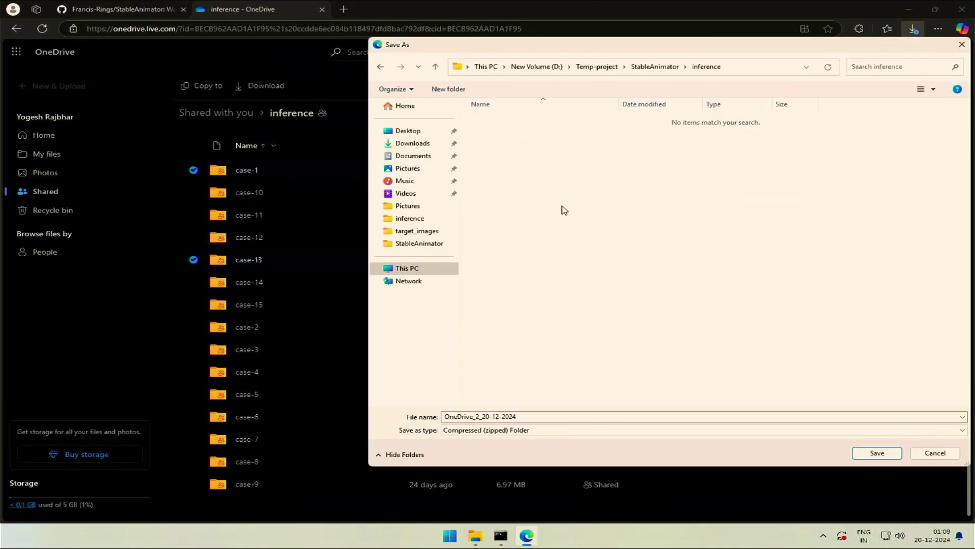
pyautogui.click(857, 452)
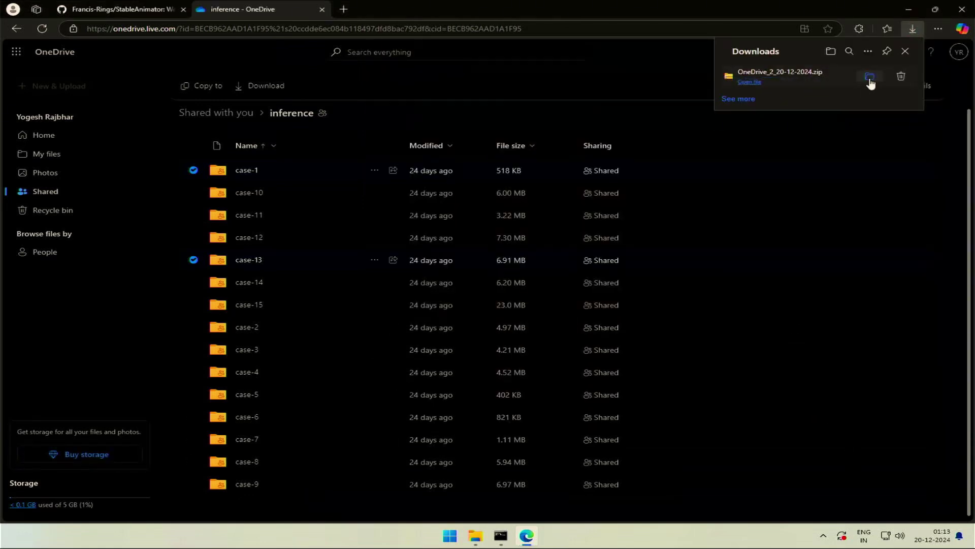
pyautogui.click(869, 77)
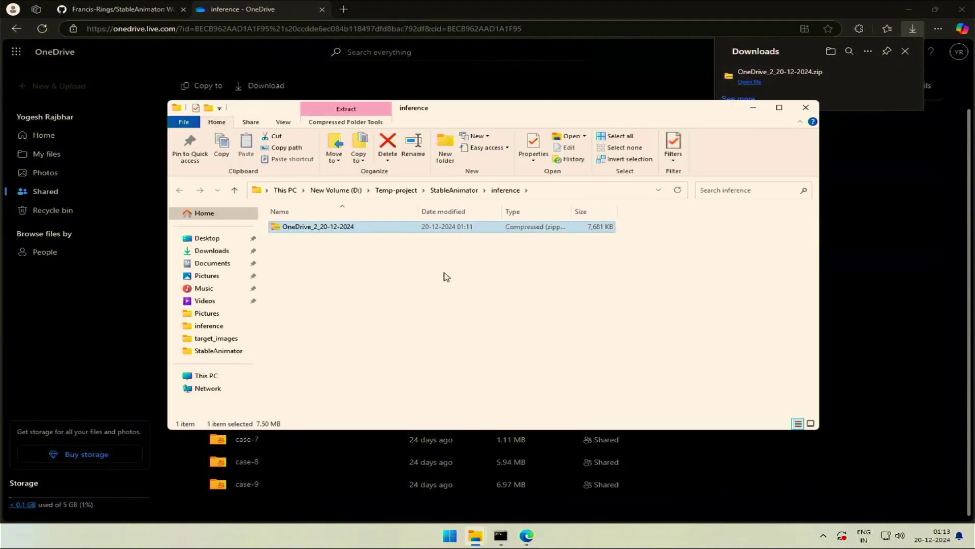
# Extract the OneDrive zip and copy its case-1 and case-13 folders into inference.
pyautogui.rightClick(292, 229)
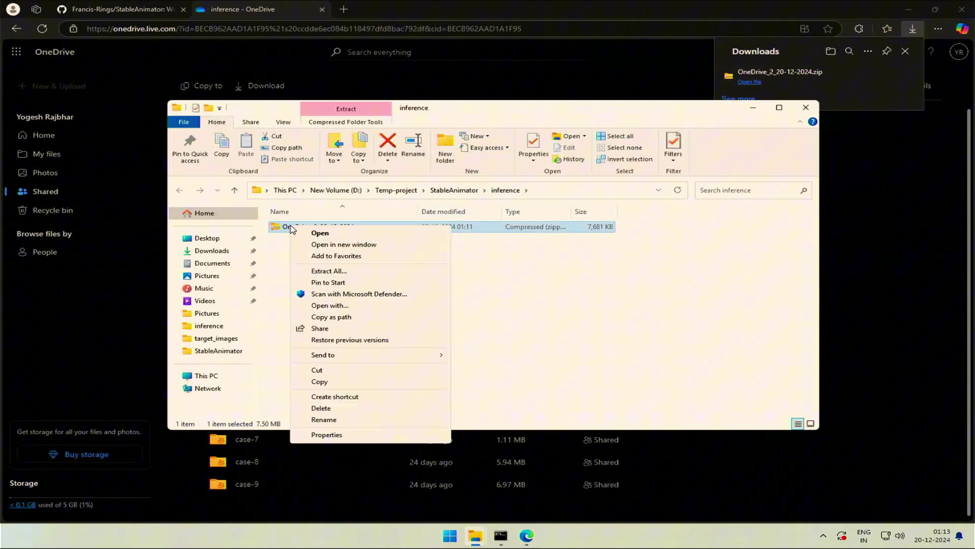
pyautogui.click(333, 272)
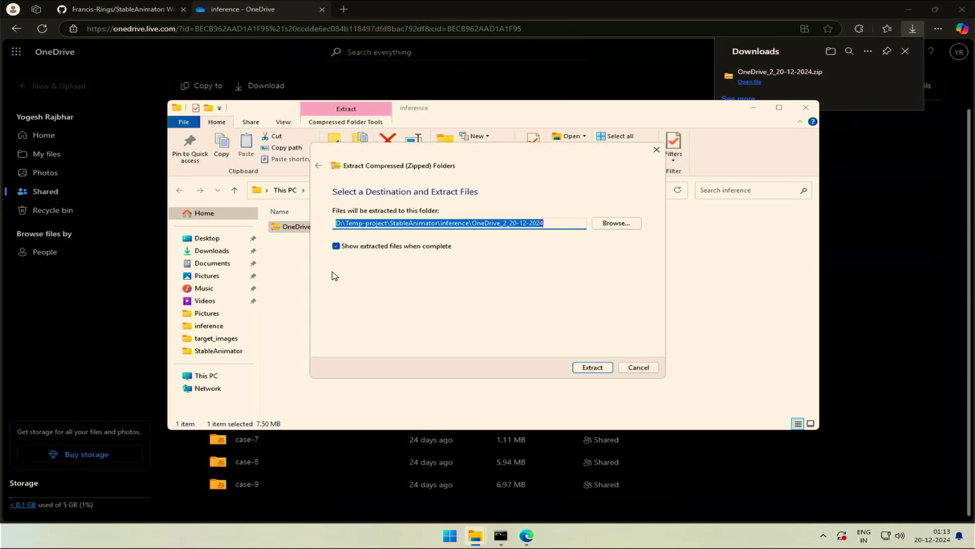
pyautogui.click(579, 368)
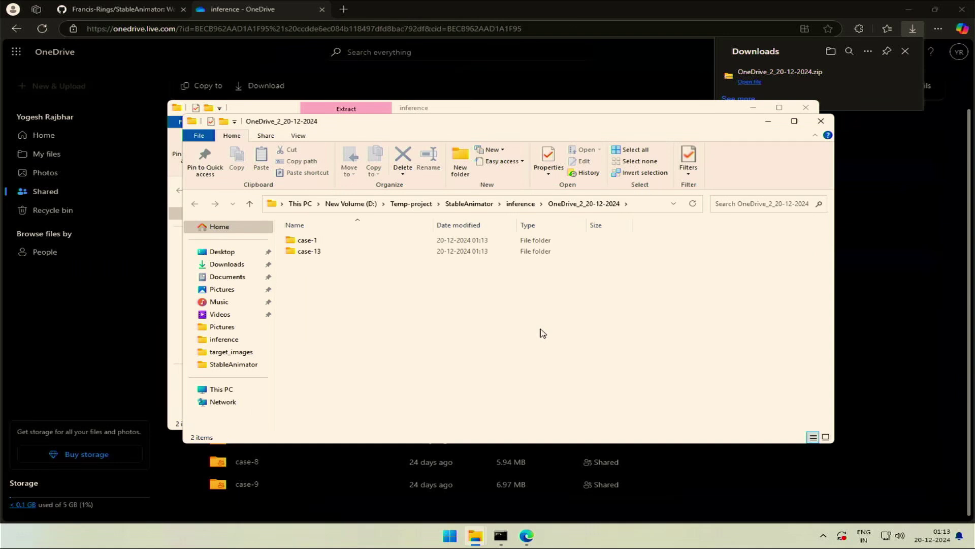
pyautogui.moveTo(343, 290); pyautogui.dragTo(331, 238)
pyautogui.rightClick(333, 252)
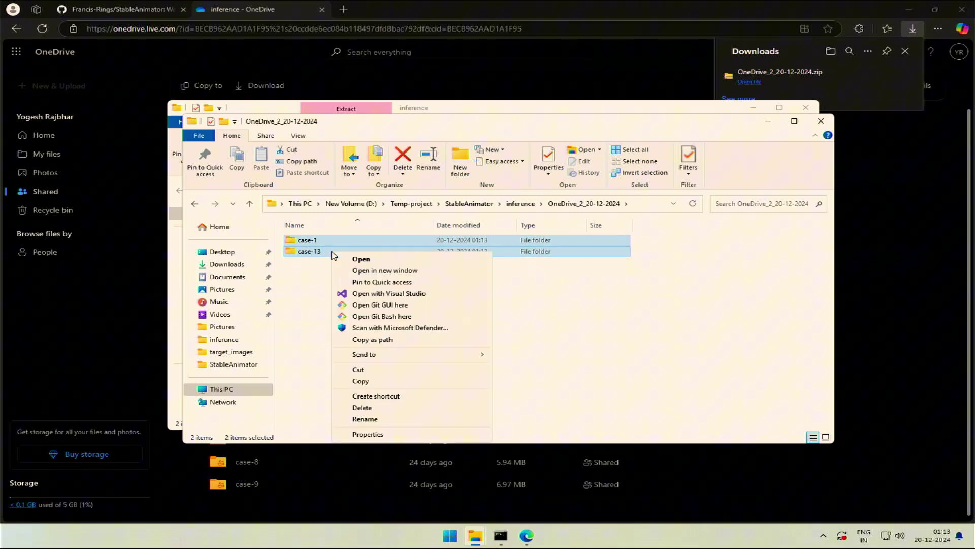
pyautogui.click(360, 381)
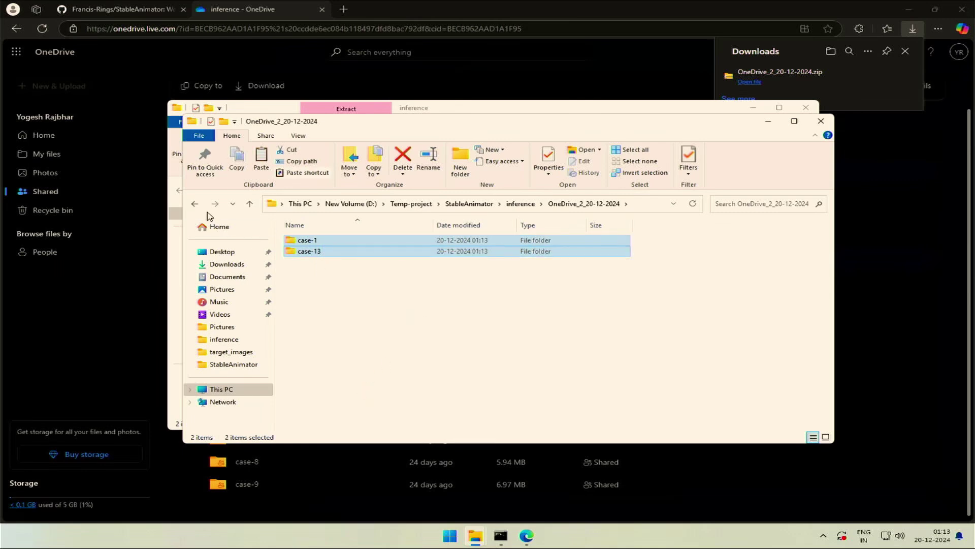
pyautogui.click(195, 203)
pyautogui.rightClick(329, 306)
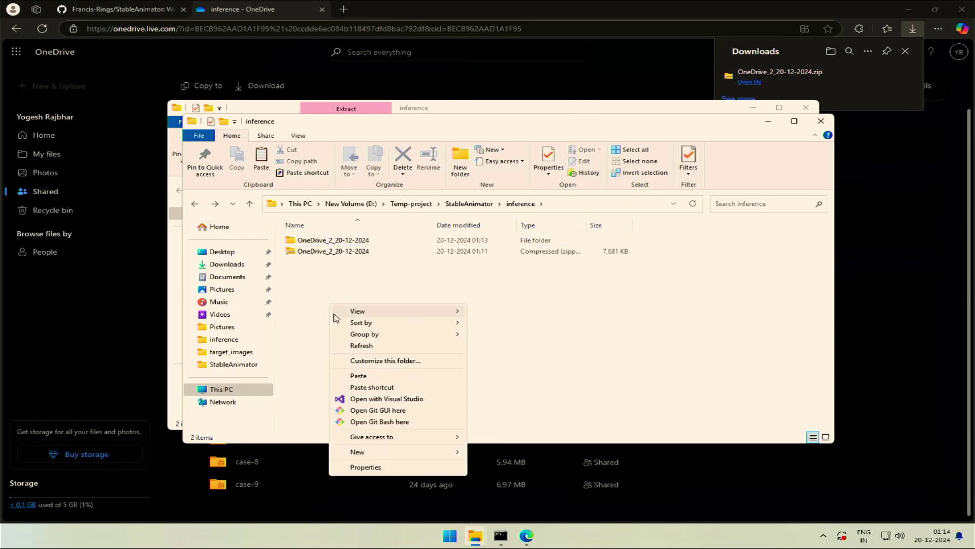
pyautogui.click(359, 376)
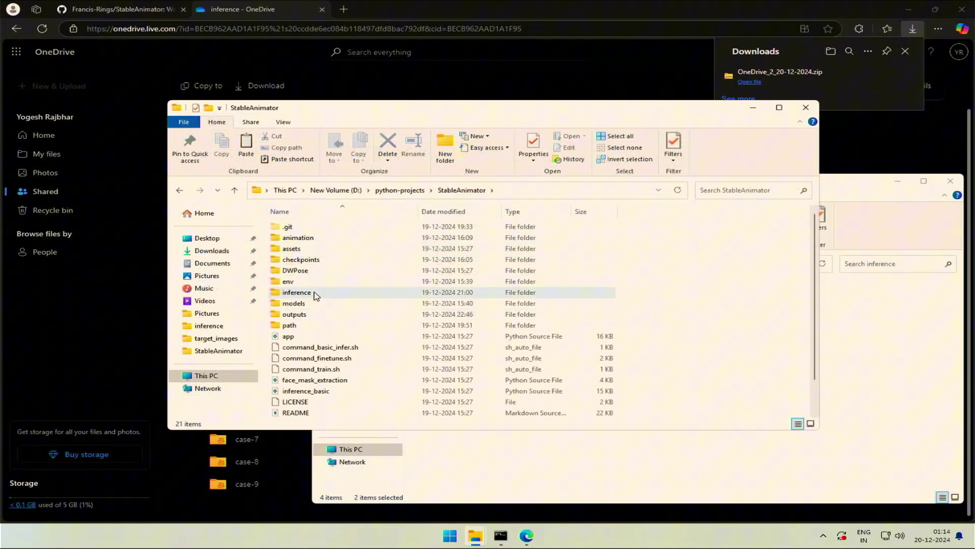
# Copy case-1 through case-16 from the older project's inference folder, replacing existing folders.
pyautogui.doubleClick(316, 294)
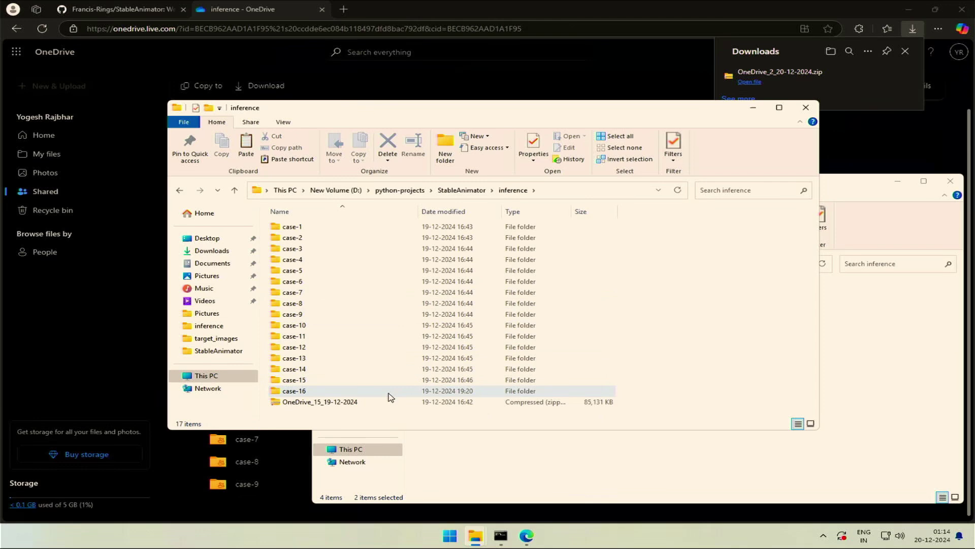
pyautogui.moveTo(626, 391); pyautogui.dragTo(376, 216)
pyautogui.rightClick(355, 257)
pyautogui.click(382, 329)
pyautogui.click(753, 107)
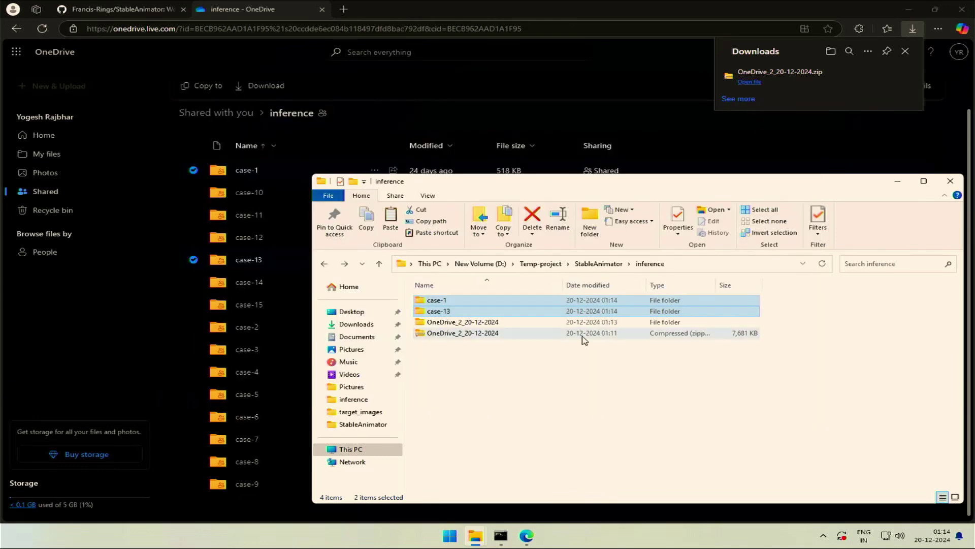
pyautogui.click(508, 373)
pyautogui.rightClick(508, 372)
pyautogui.click(544, 259)
pyautogui.click(447, 184)
# Delete the extracted OneDrive folder, keeping the zip.
pyautogui.click(840, 383)
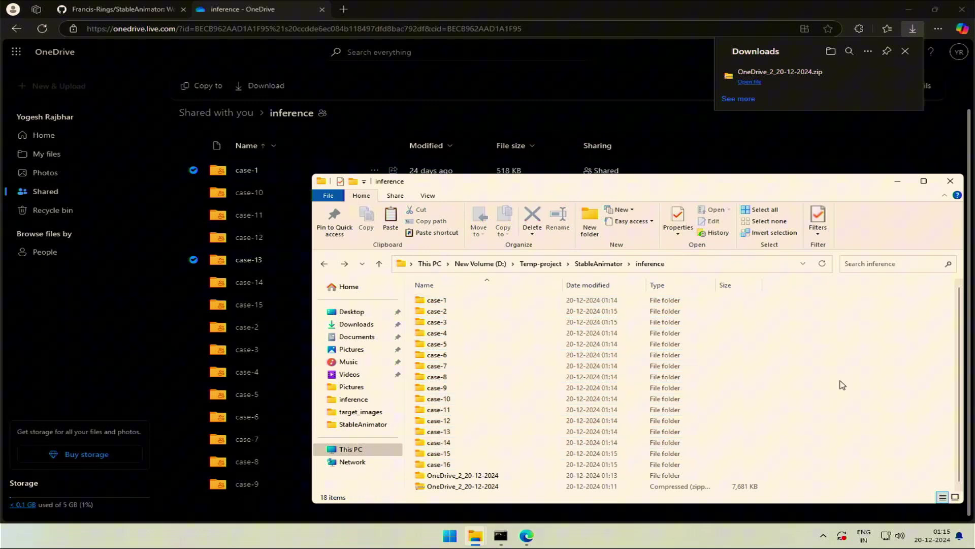
pyautogui.rightClick(474, 479)
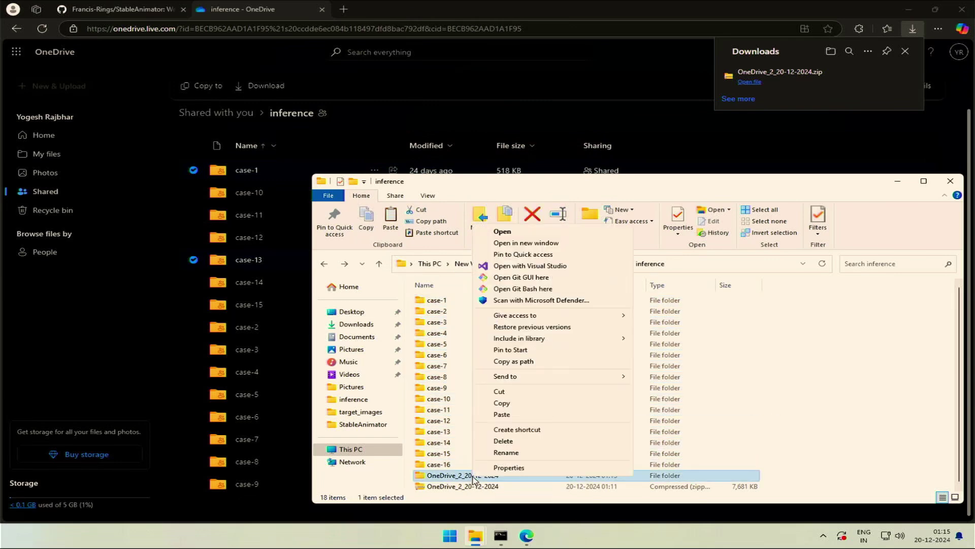
pyautogui.click(511, 447)
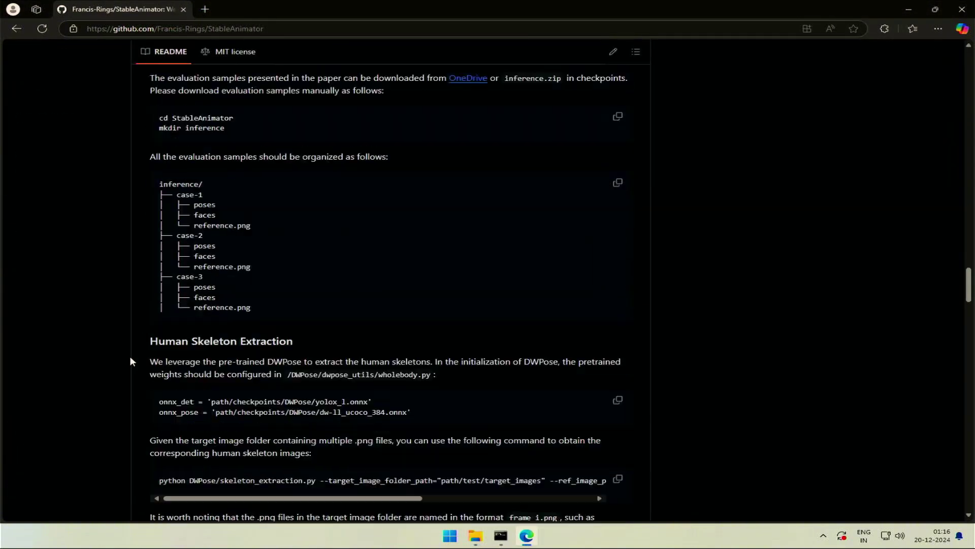
# Launch the local Gradio interface by running python app.py in Command Prompt.
pyautogui.scroll(-3, 130, 361)
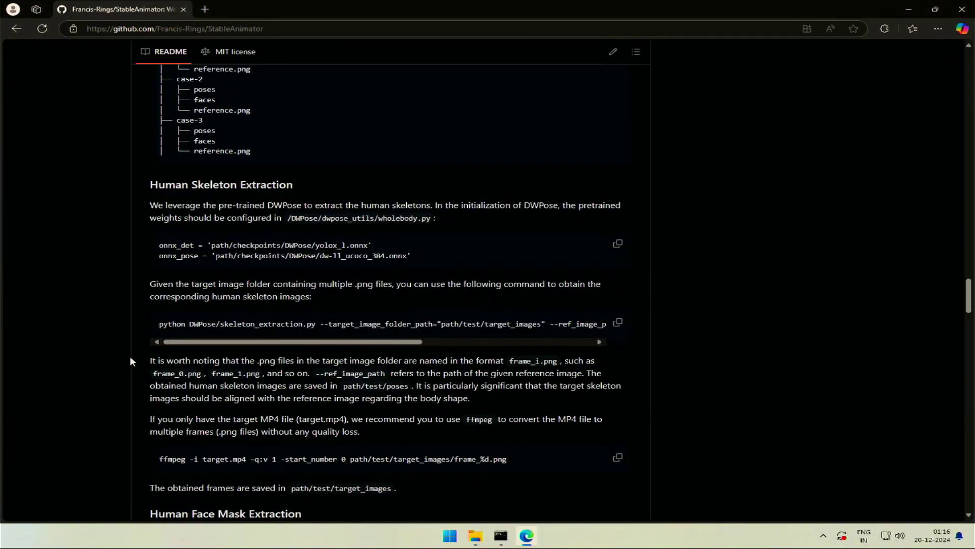
pyautogui.scroll(-6, 130, 361)
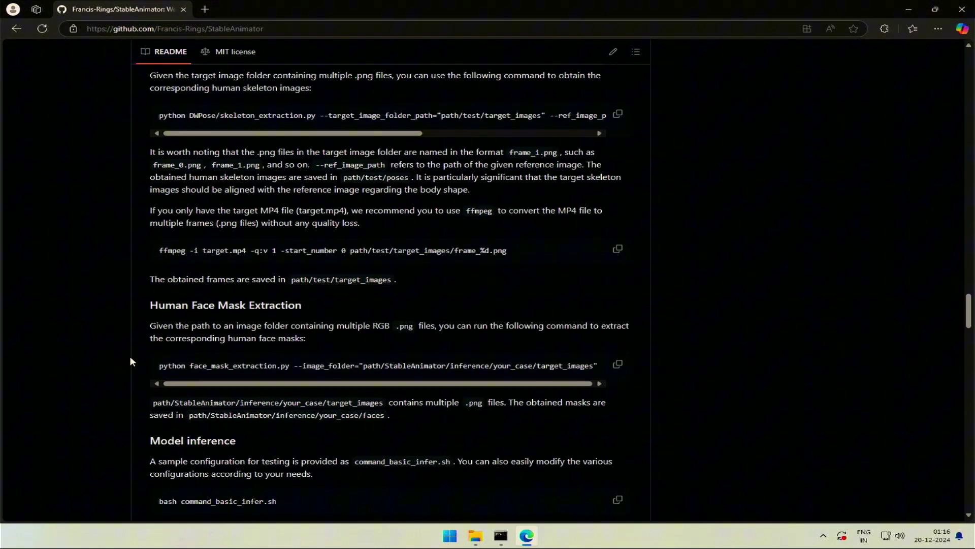
pyautogui.scroll(-1, 129, 360)
pyautogui.scroll(-6, 130, 360)
pyautogui.moveTo(158, 314); pyautogui.dragTo(226, 315)
pyautogui.rightClick(197, 313)
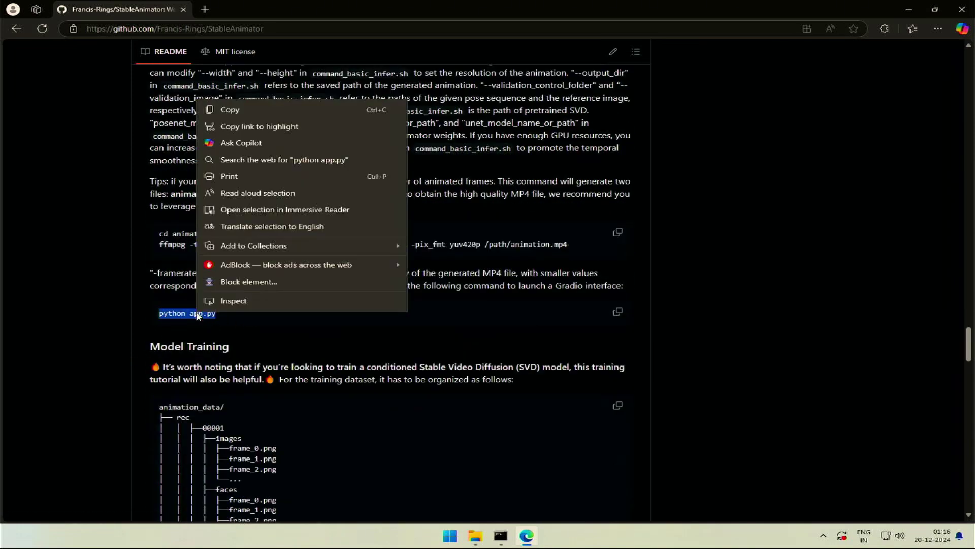
pyautogui.click(250, 108)
pyautogui.hotkey('alt', 'Tab')
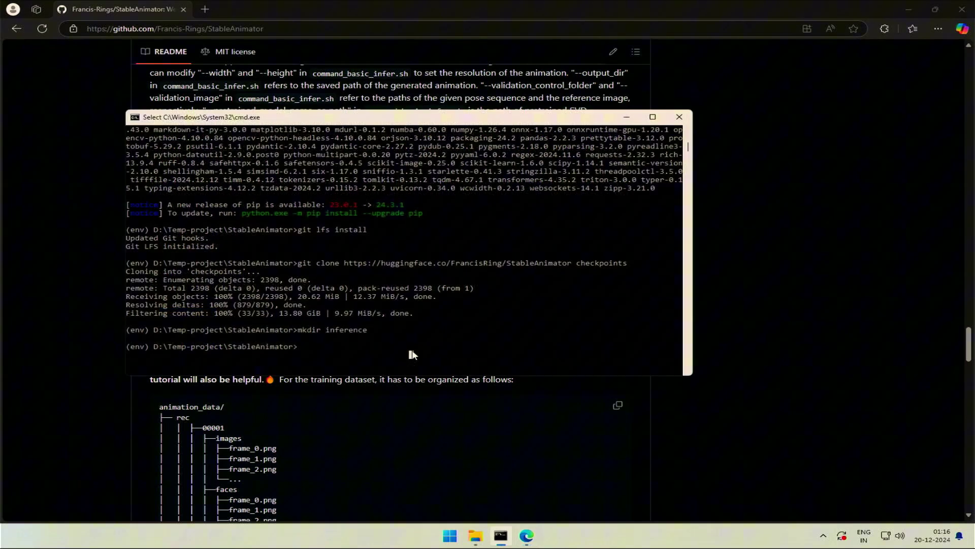
pyautogui.hotkey('ctrl', 'v')
pyautogui.press('Return')
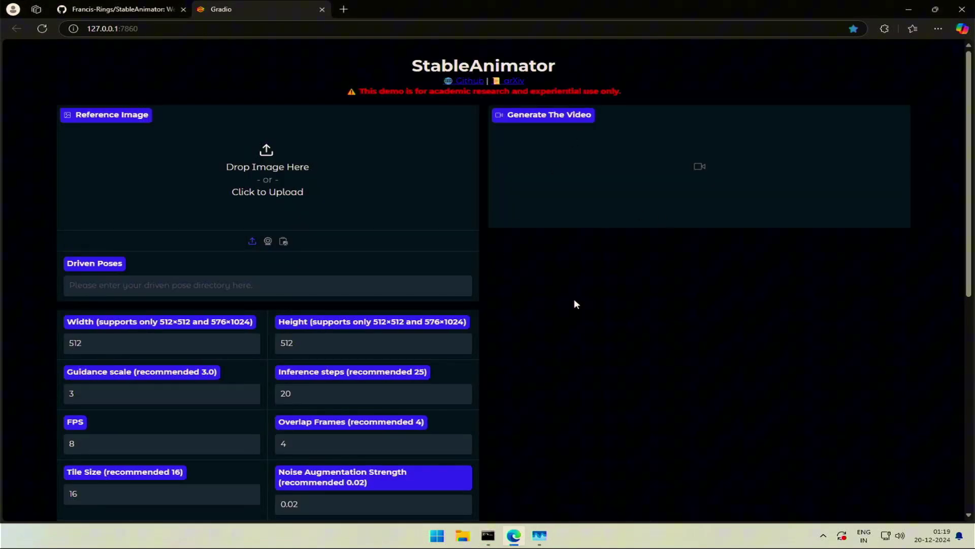
# Scroll the form to review the reference image, inference/case-5/poses path and 576×1024 size.
pyautogui.scroll(-8, 576, 304)
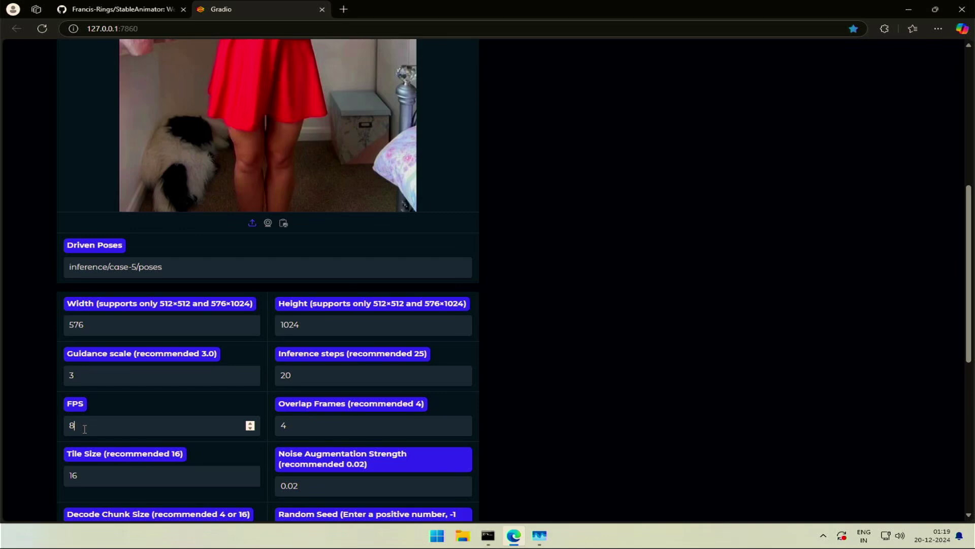
pyautogui.scroll(-1, 85, 428)
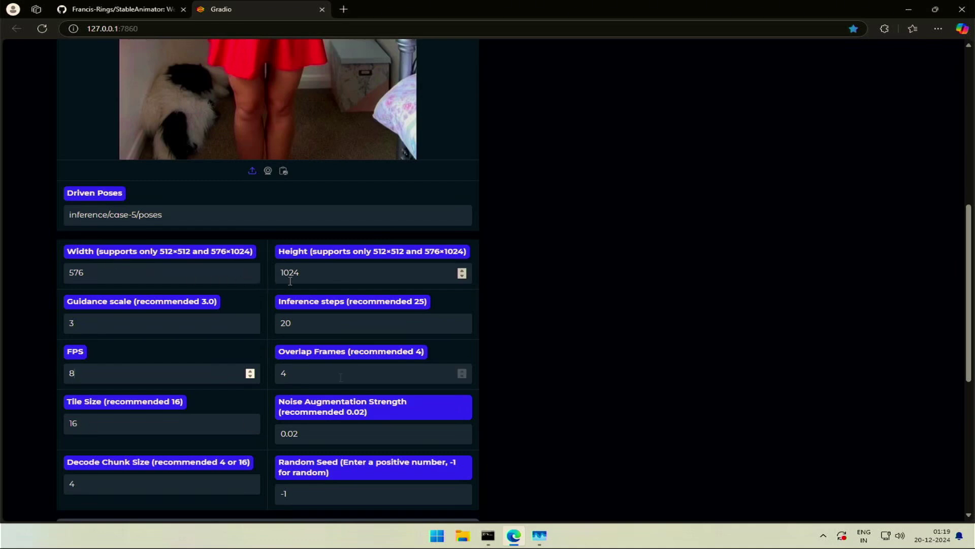
pyautogui.scroll(-2, 366, 376)
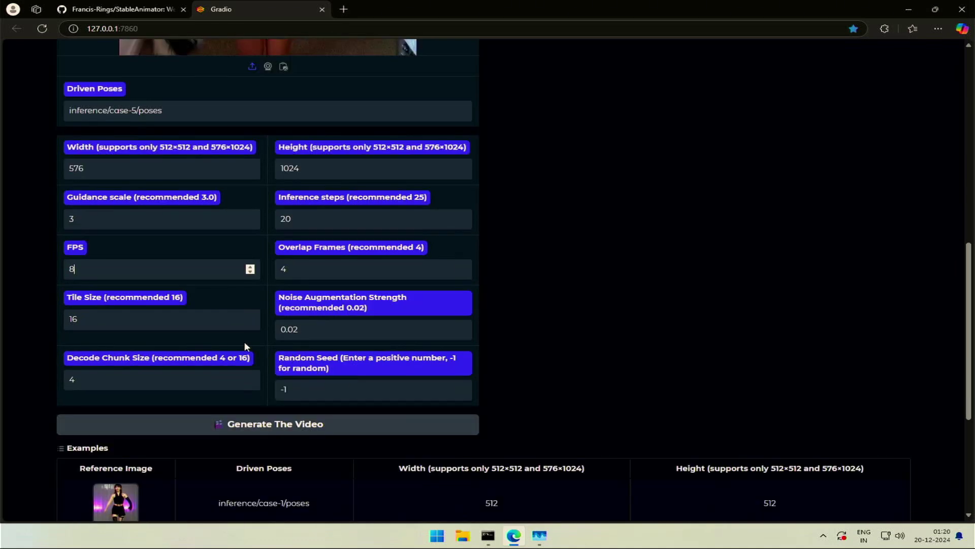
pyautogui.scroll(2, 261, 366)
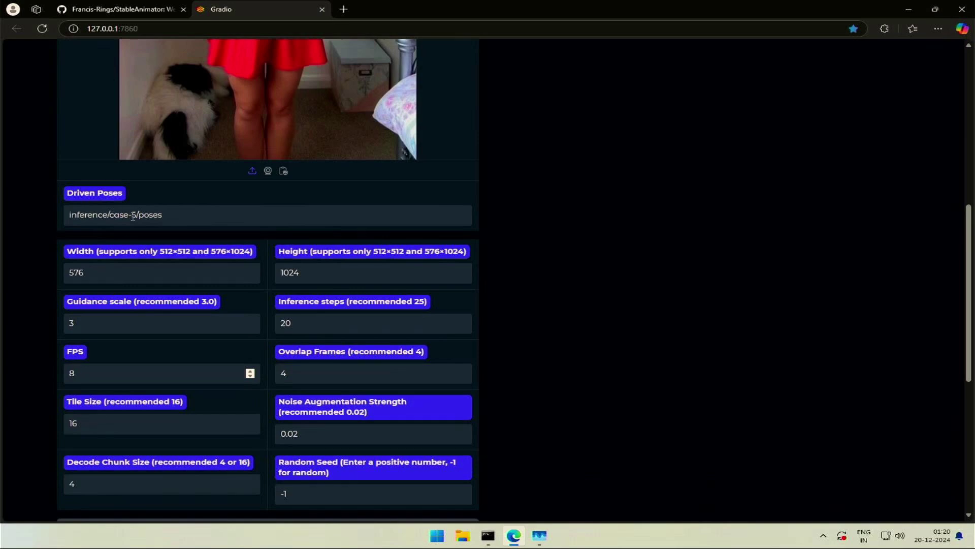
pyautogui.scroll(-2, 133, 216)
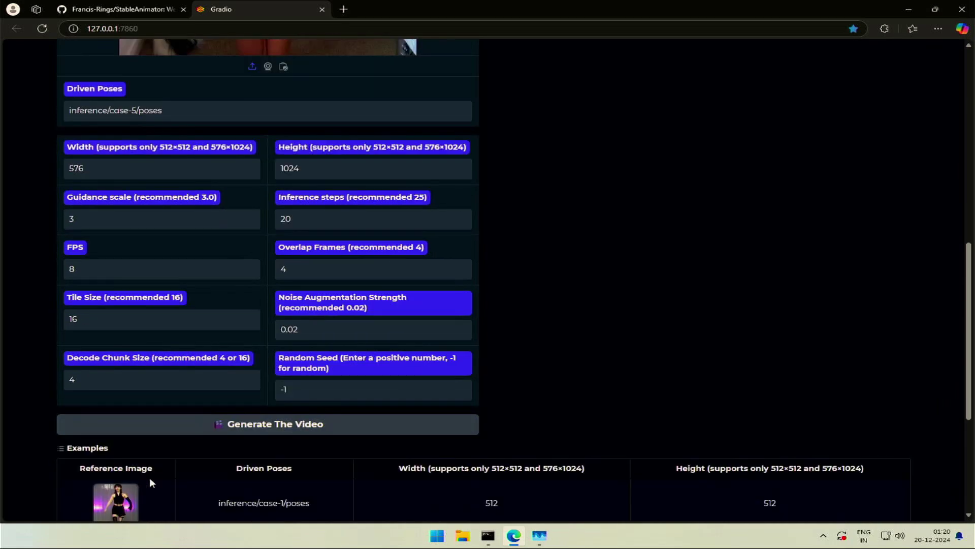
# Generate the video, follow the 20 inference steps in the console, then open File Explorer.
pyautogui.click(257, 435)
pyautogui.click(487, 535)
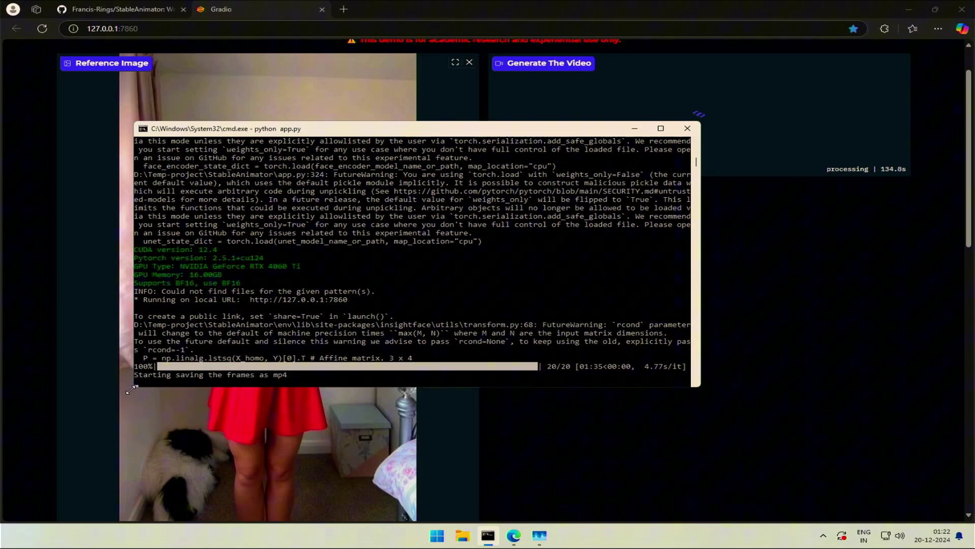
pyautogui.moveTo(594, 132); pyautogui.dragTo(549, 298)
pyautogui.click(504, 232)
pyautogui.scroll(1, 504, 232)
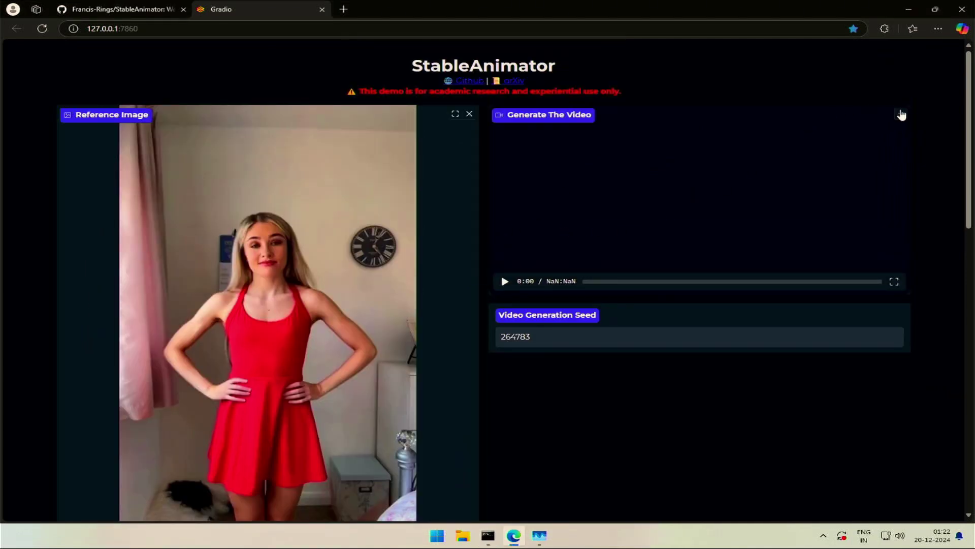
pyautogui.click(487, 535)
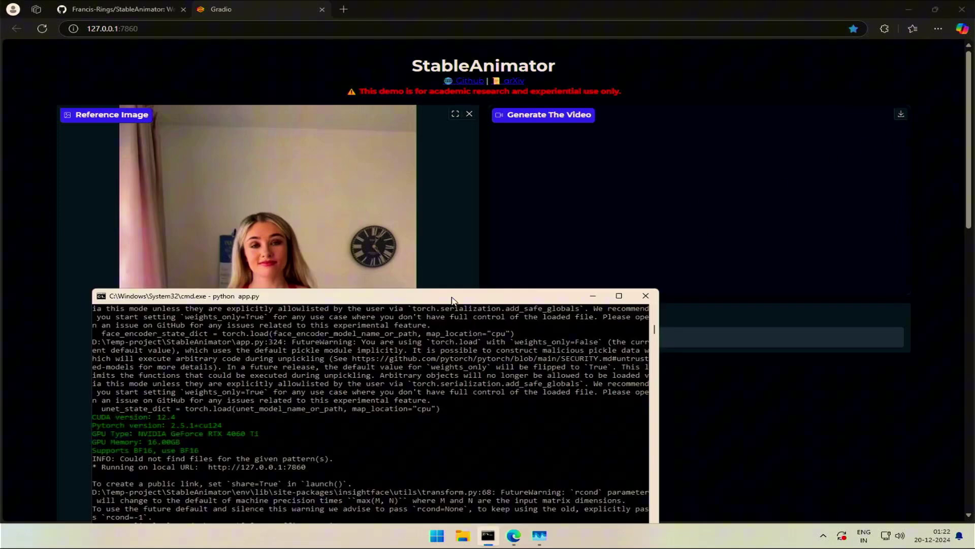
pyautogui.moveTo(447, 290); pyautogui.dragTo(442, 196)
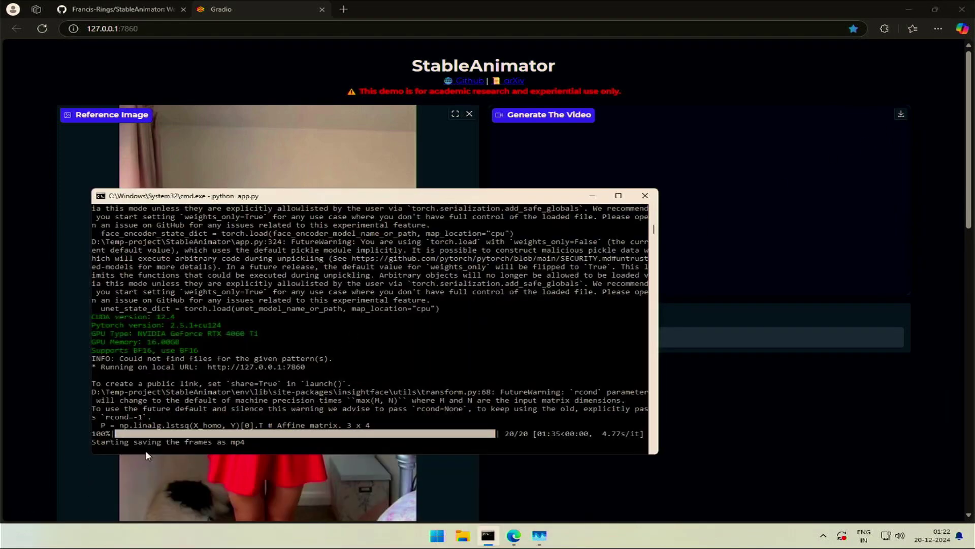
pyautogui.click(453, 541)
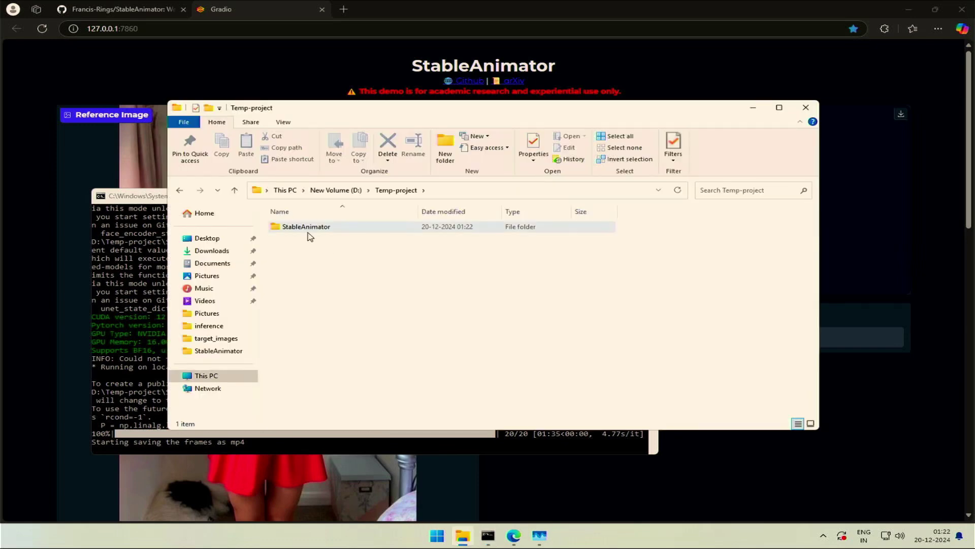
# Play animation_video MP4 from StableAnimator\outputs\20241220_012018 twice, then minimize the player.
pyautogui.doubleClick(308, 227)
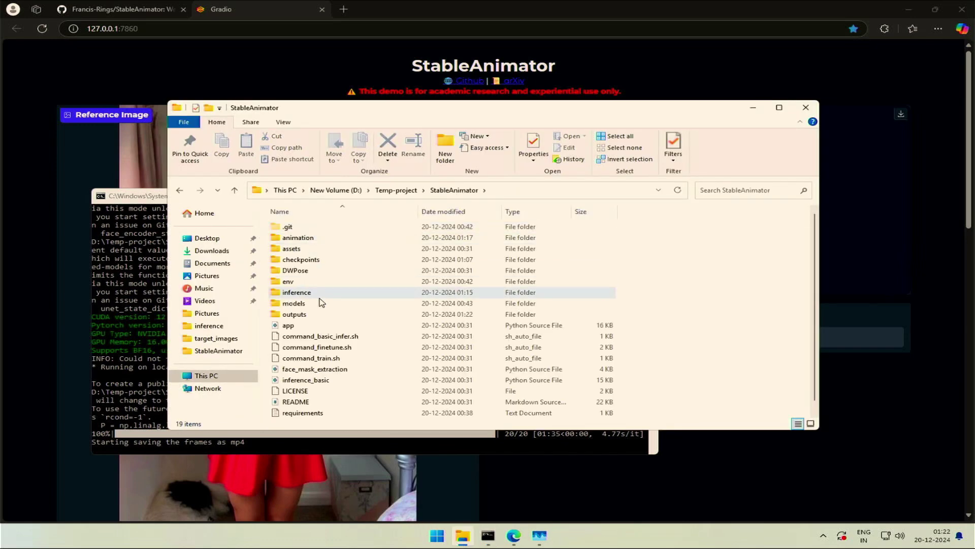
pyautogui.doubleClick(294, 314)
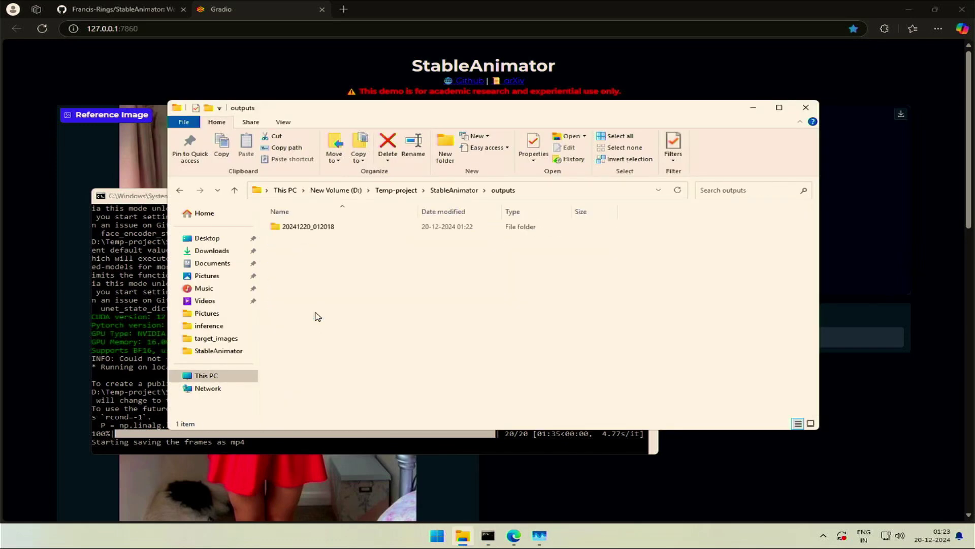
pyautogui.rightClick(311, 250)
pyautogui.click(473, 288)
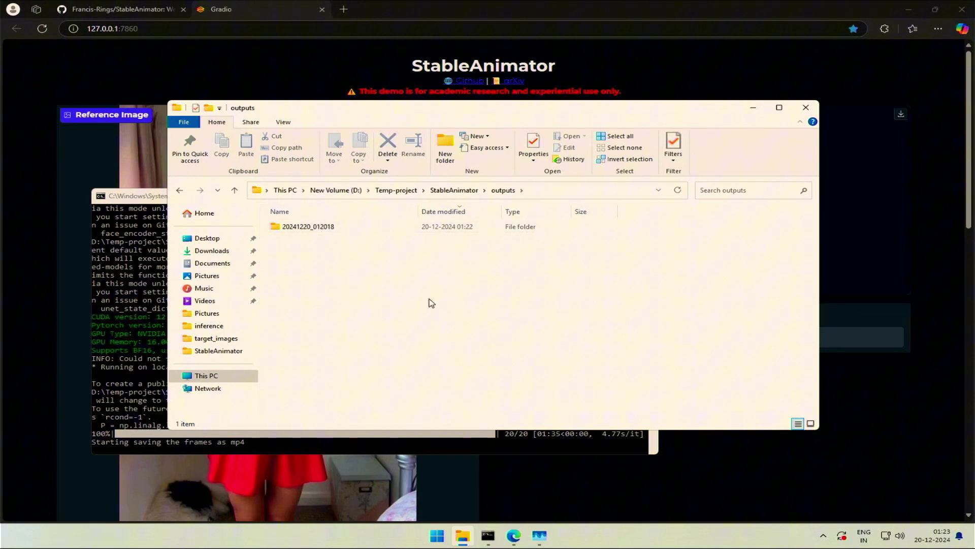
pyautogui.doubleClick(429, 229)
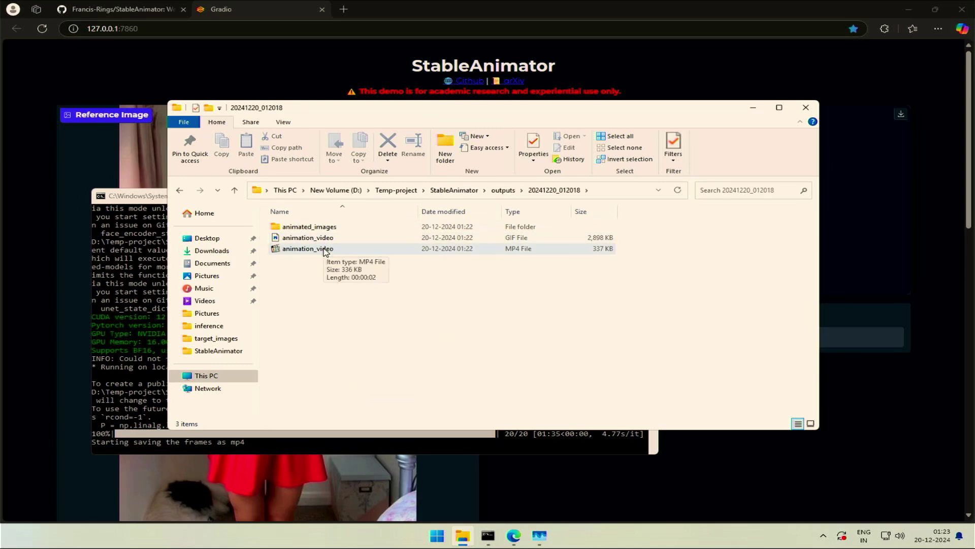
pyautogui.doubleClick(326, 250)
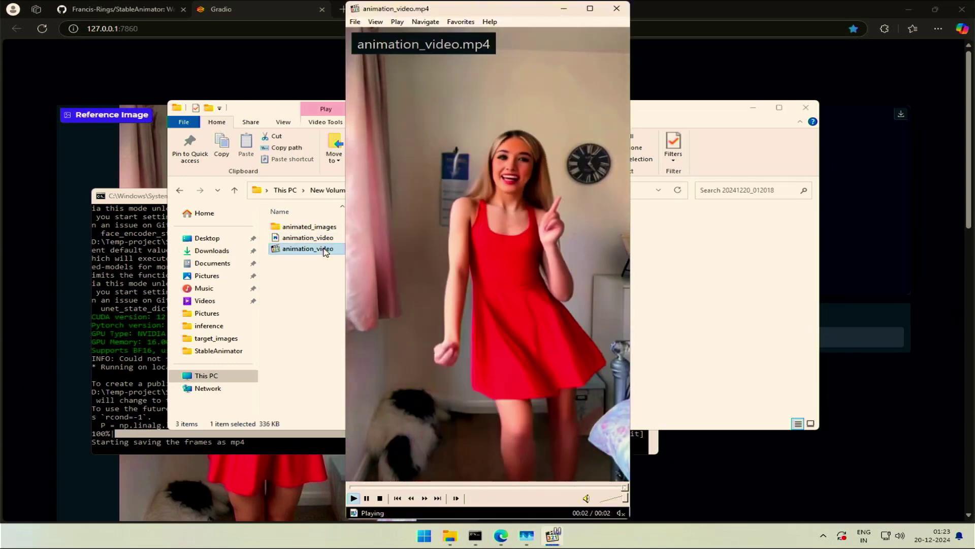
pyautogui.click(353, 498)
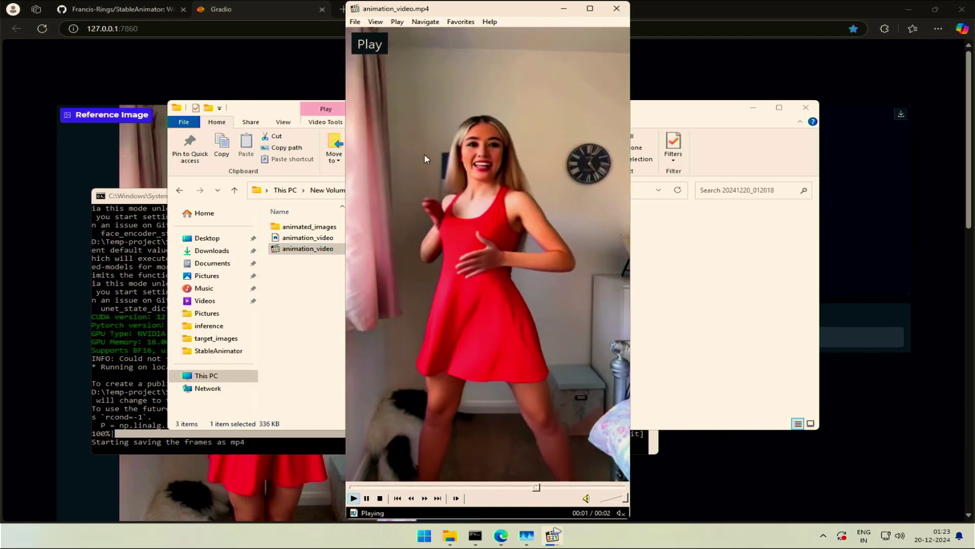
pyautogui.click(562, 8)
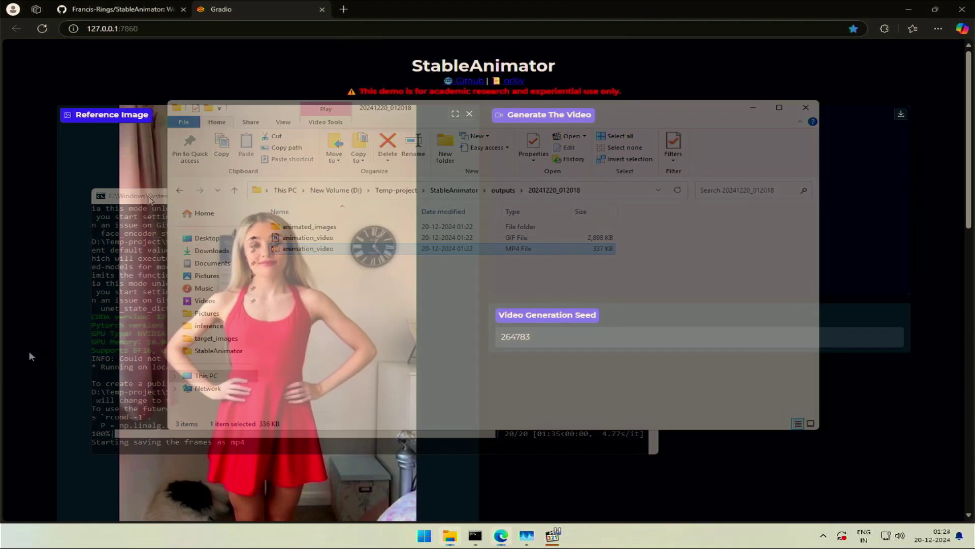
# Open inference\case-5 and display its contents as extra large icons.
pyautogui.scroll(-4, 28, 350)
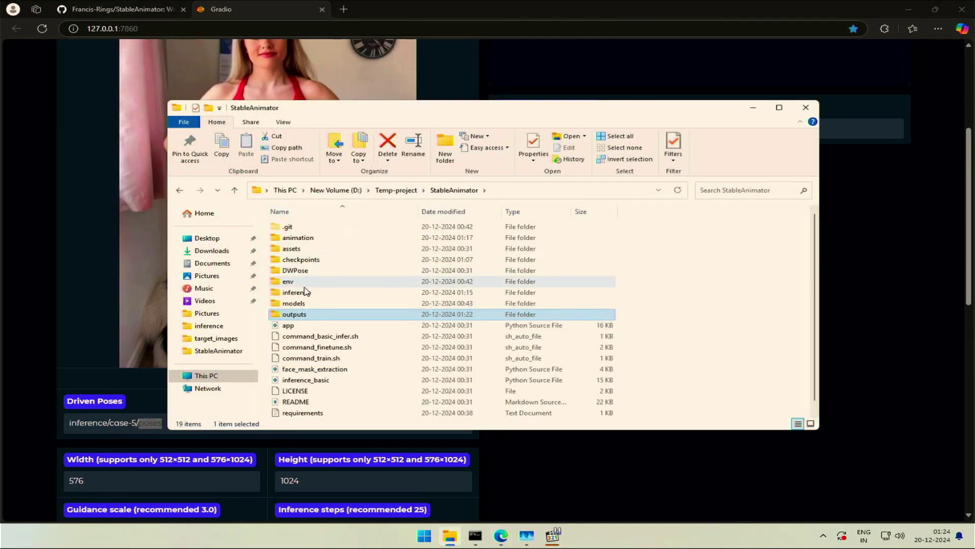
pyautogui.click(303, 293)
pyautogui.doubleClick(304, 294)
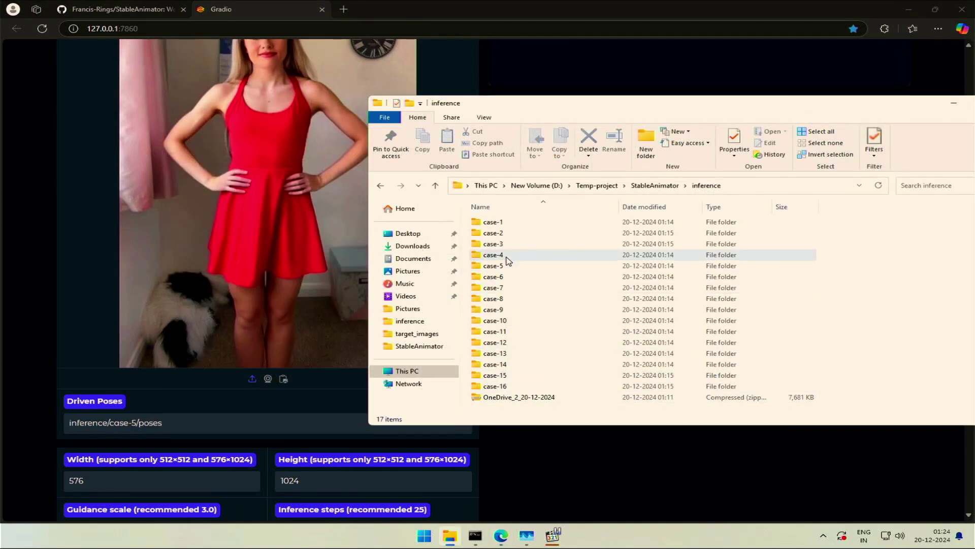
pyautogui.doubleClick(497, 265)
pyautogui.rightClick(499, 273)
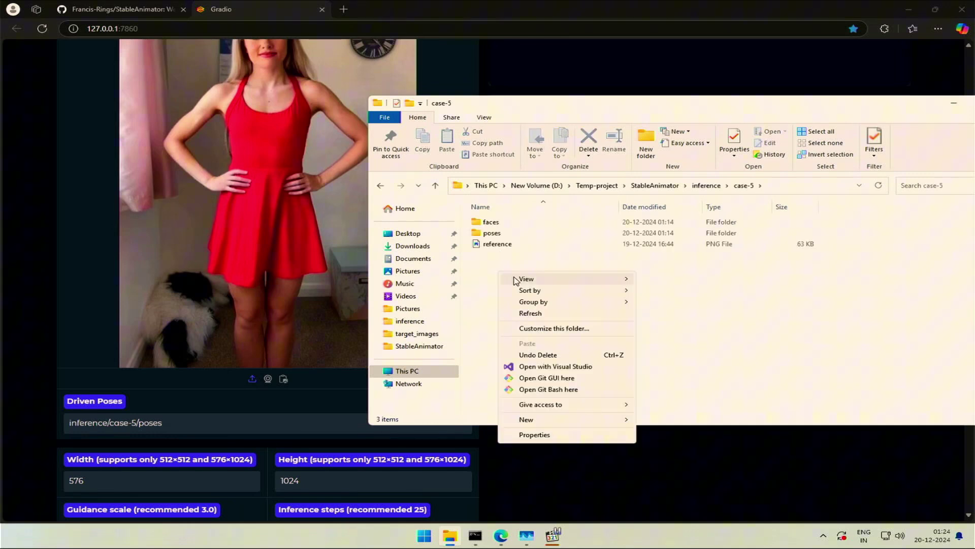
pyautogui.moveTo(573, 279)
pyautogui.click(665, 278)
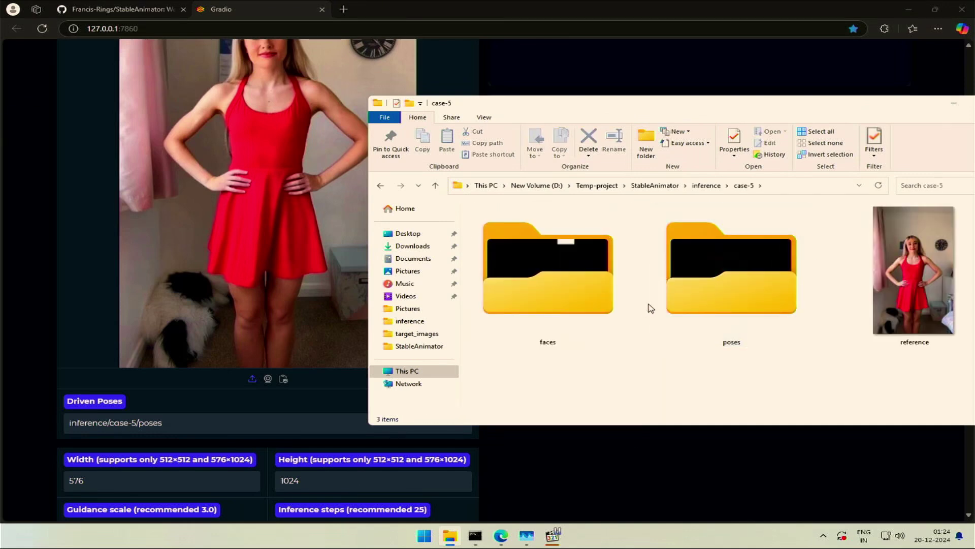
# Open the poses folder and view the frame_0 pose skeleton in Paint.
pyautogui.click(725, 330)
pyautogui.doubleClick(727, 310)
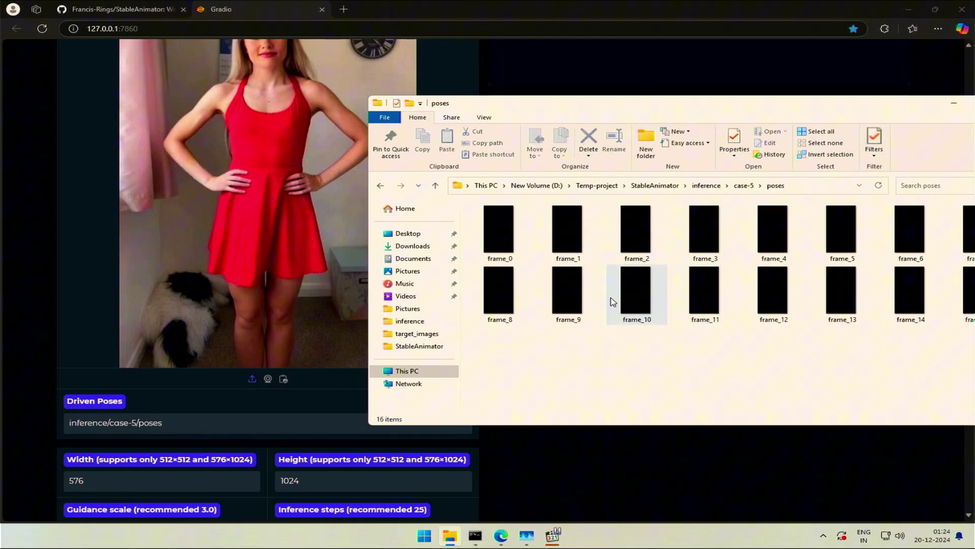
pyautogui.moveTo(703, 109); pyautogui.dragTo(654, 80)
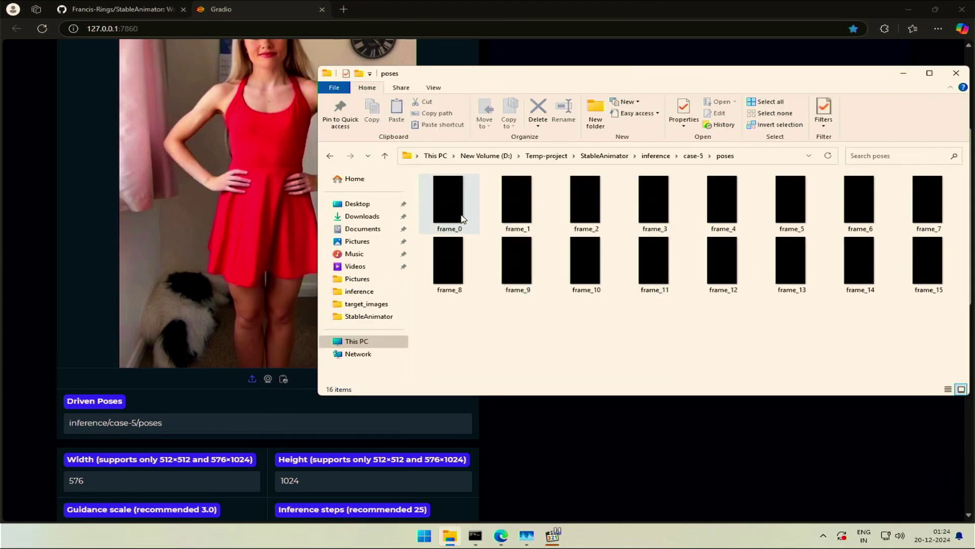
pyautogui.doubleClick(448, 201)
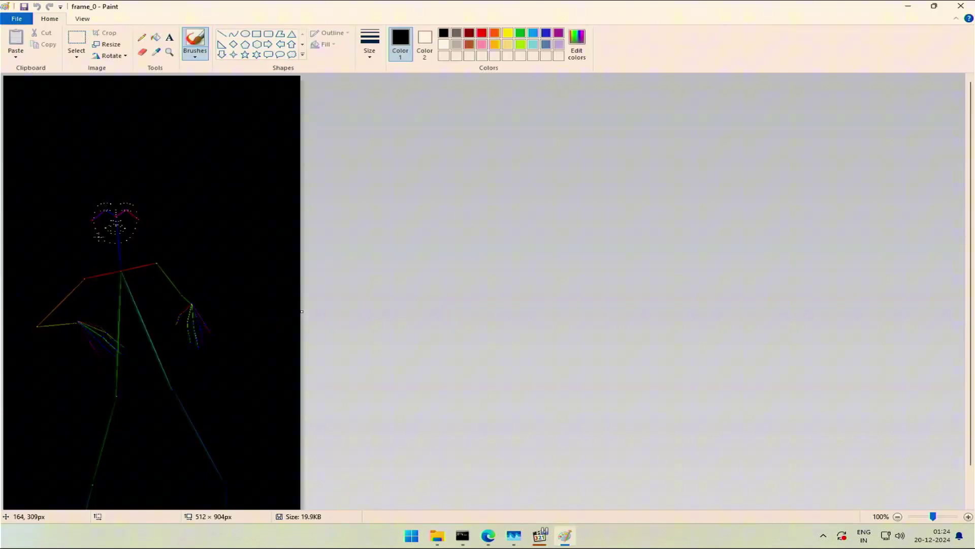
# Inspect frame_0's pose skeleton up close in Paint, then close it.
pyautogui.scroll(1, 96, 235)
pyautogui.scroll(-10, 109, 257)
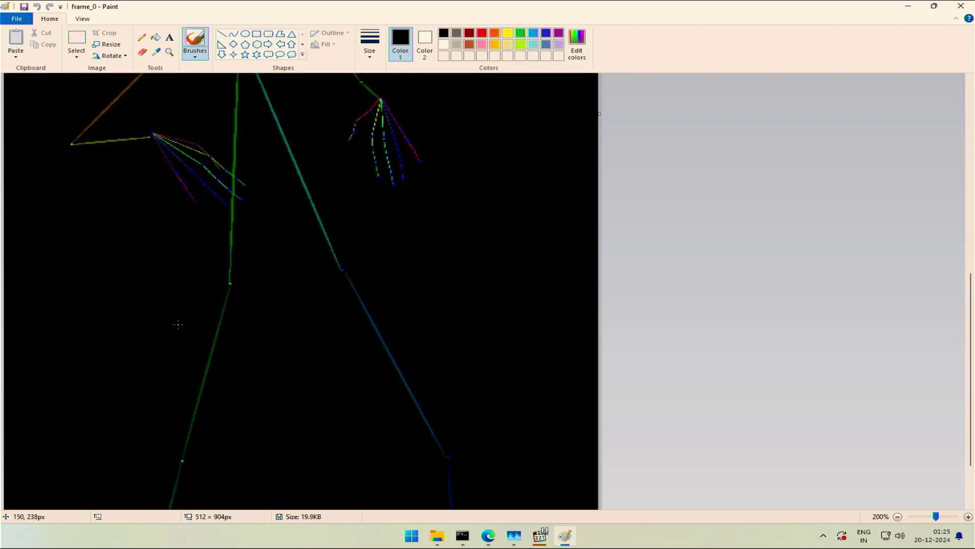
pyautogui.scroll(10, 178, 324)
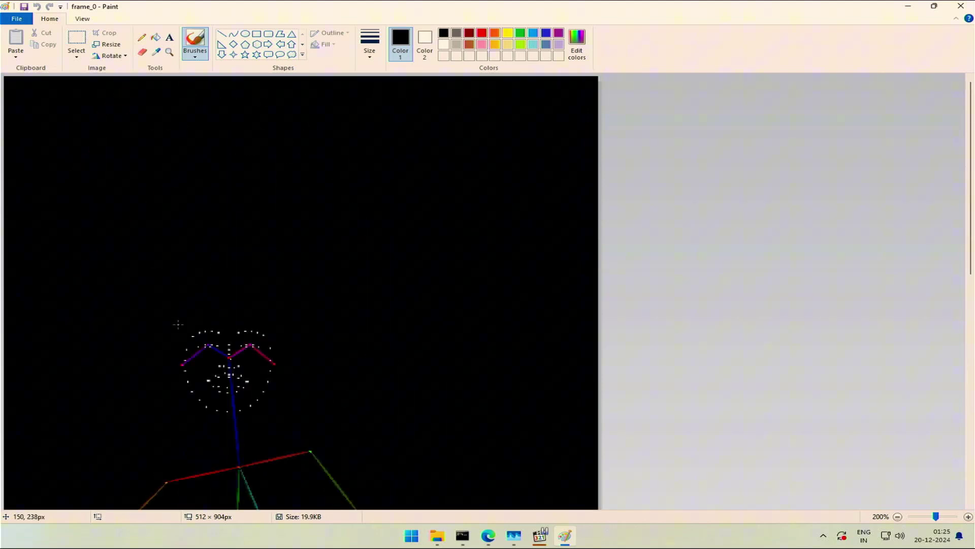
pyautogui.click(961, 7)
# Open frame_15 and inspect its pose skeleton in a restored Paint window.
pyautogui.click(671, 329)
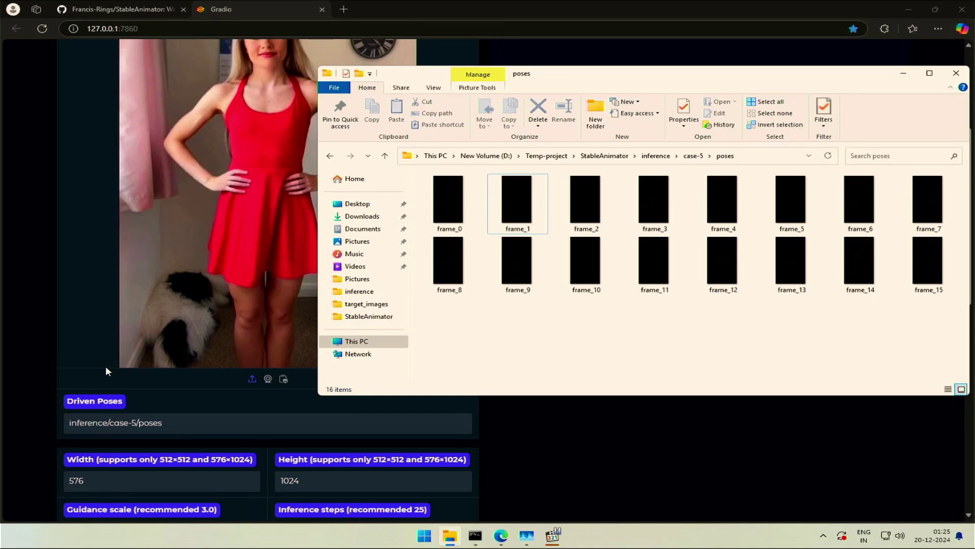
pyautogui.scroll(-2, 56, 361)
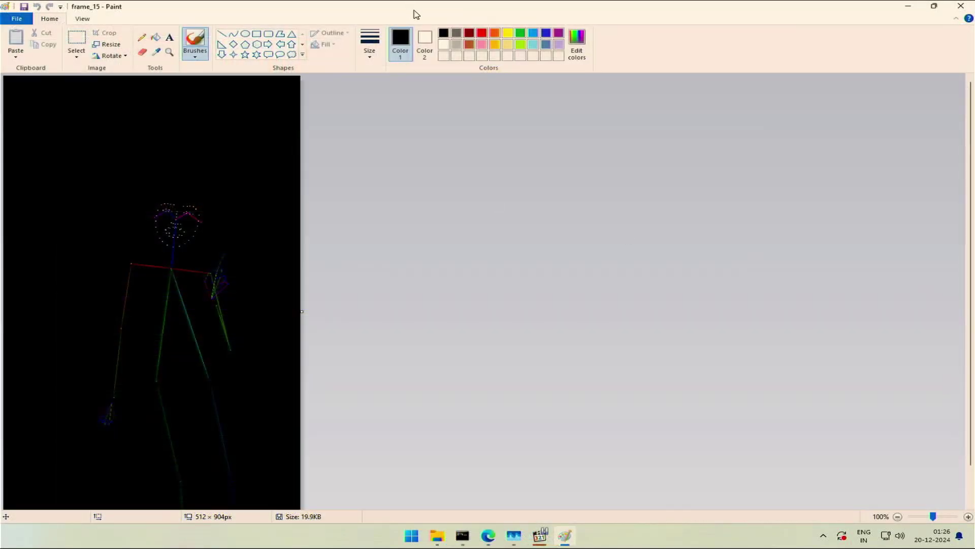
pyautogui.doubleClick(416, 14)
pyautogui.scroll(4, 556, 307)
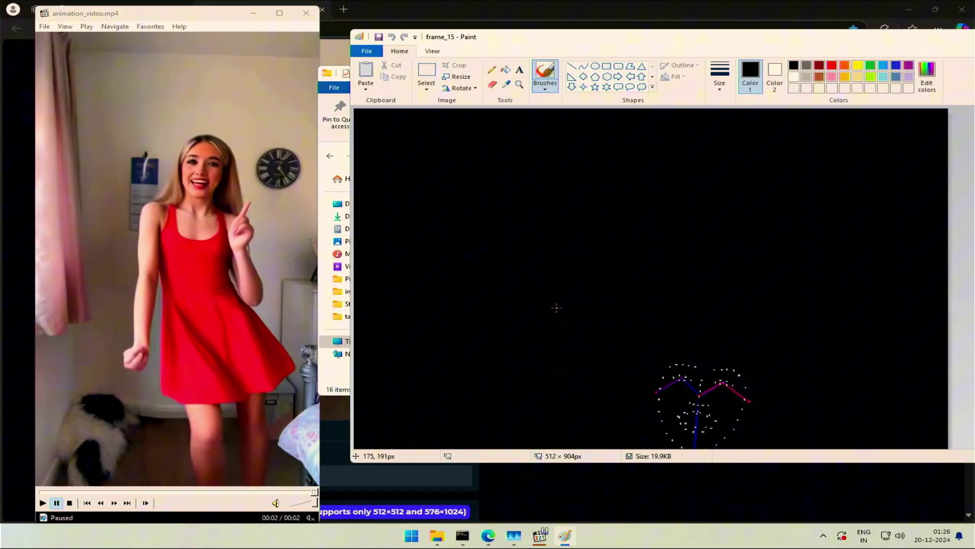
pyautogui.scroll(-2, 556, 307)
pyautogui.scroll(-5, 556, 307)
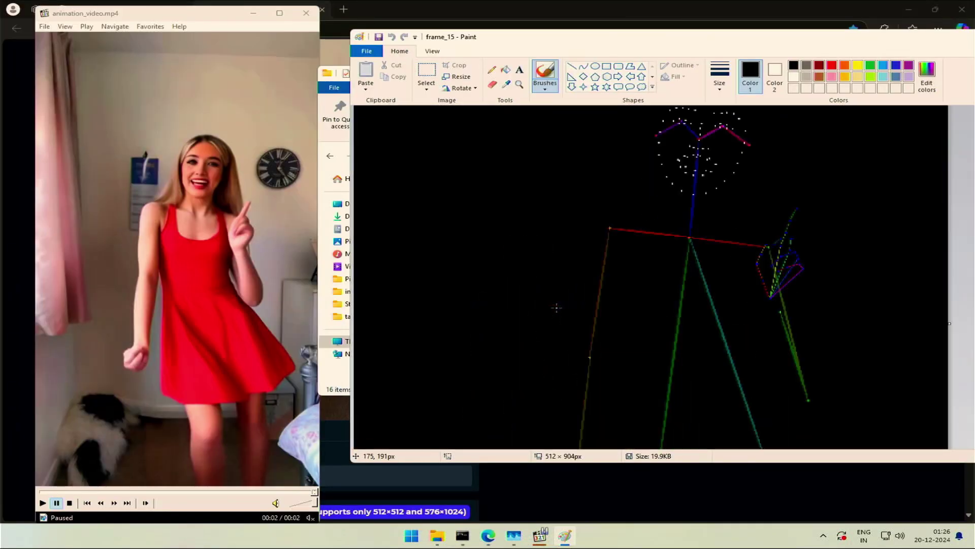
# Close Paint and paste copies of the 16 pose frames into a new folder inside poses.
pyautogui.hotkey('alt', 'F4')
pyautogui.rightClick(534, 329)
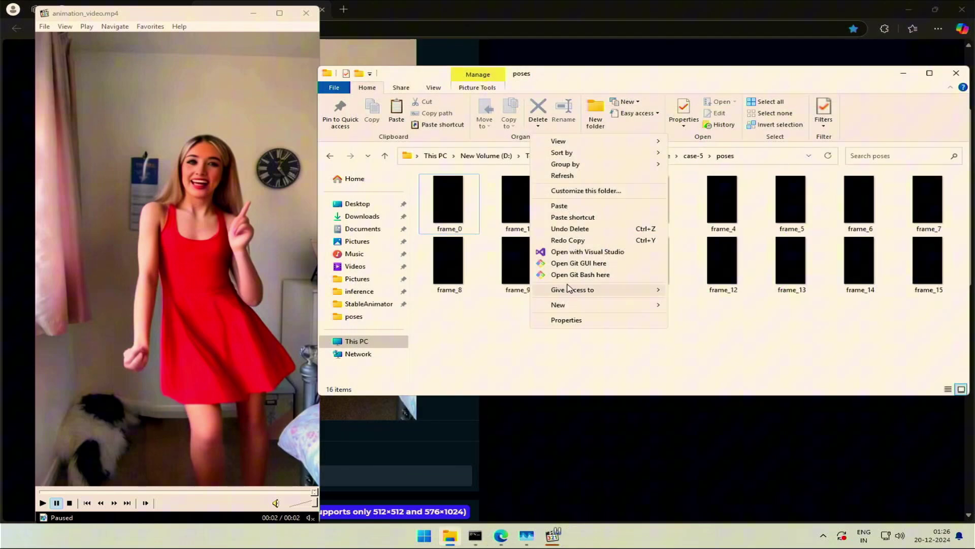
pyautogui.moveTo(610, 305)
pyautogui.click(713, 307)
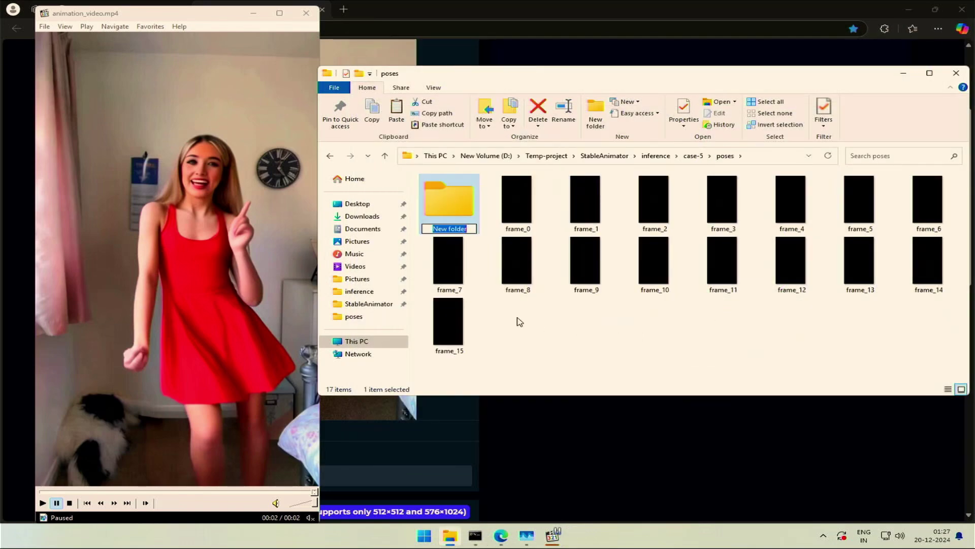
pyautogui.doubleClick(463, 214)
pyautogui.hotkey('ctrl', 'v')
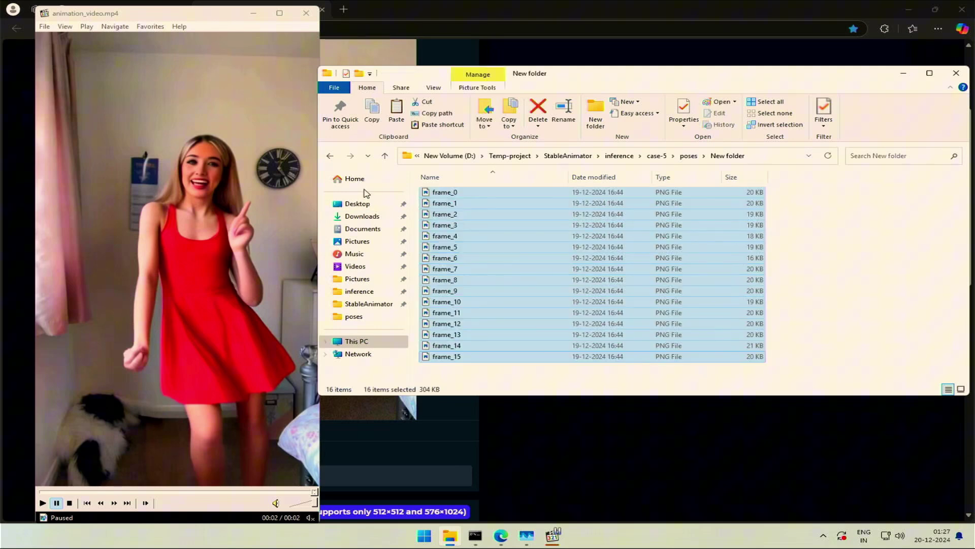
# Batch-rename the copied frames to frame_16 onward and select all of them.
pyautogui.click(329, 156)
pyautogui.doubleClick(459, 220)
pyautogui.click(459, 219)
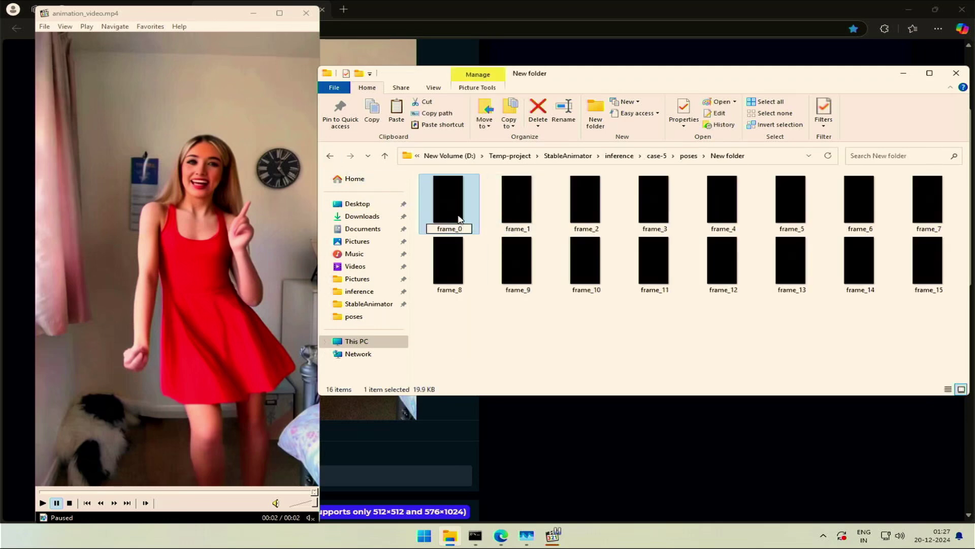
pyautogui.write('16')
pyautogui.press('Return')
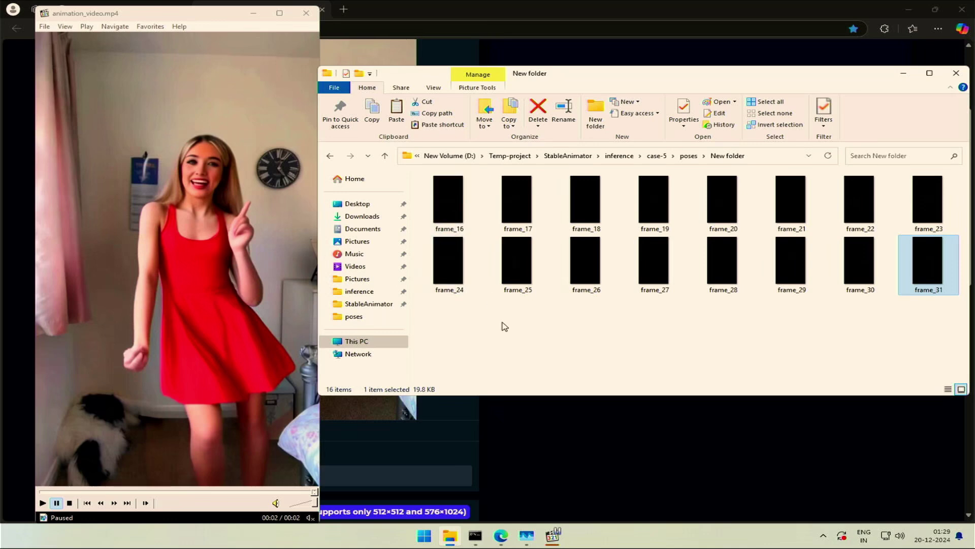
pyautogui.click(503, 324)
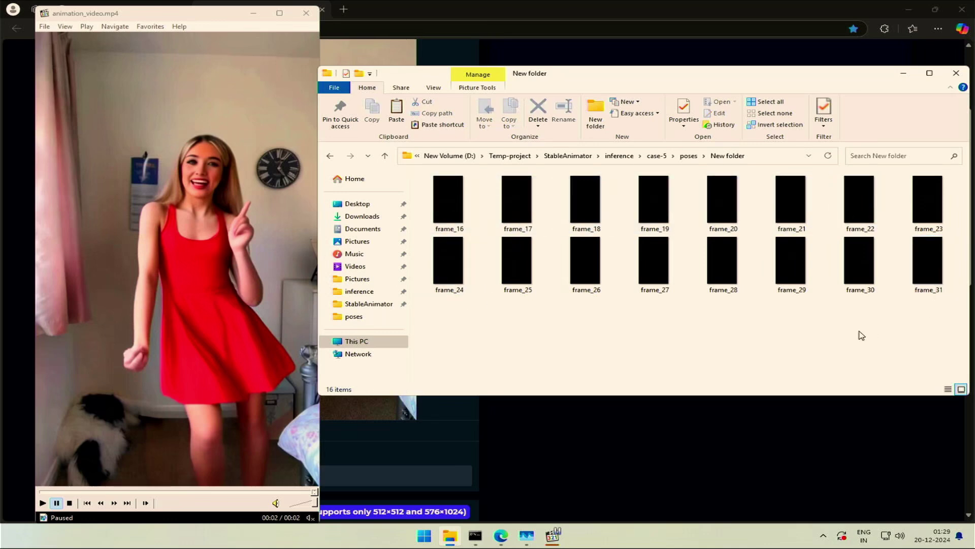
pyautogui.hotkey('ctrl', 'a')
# Paste the renamed frames into poses, delete the temporary folder, and return to case-5.
pyautogui.click(331, 161)
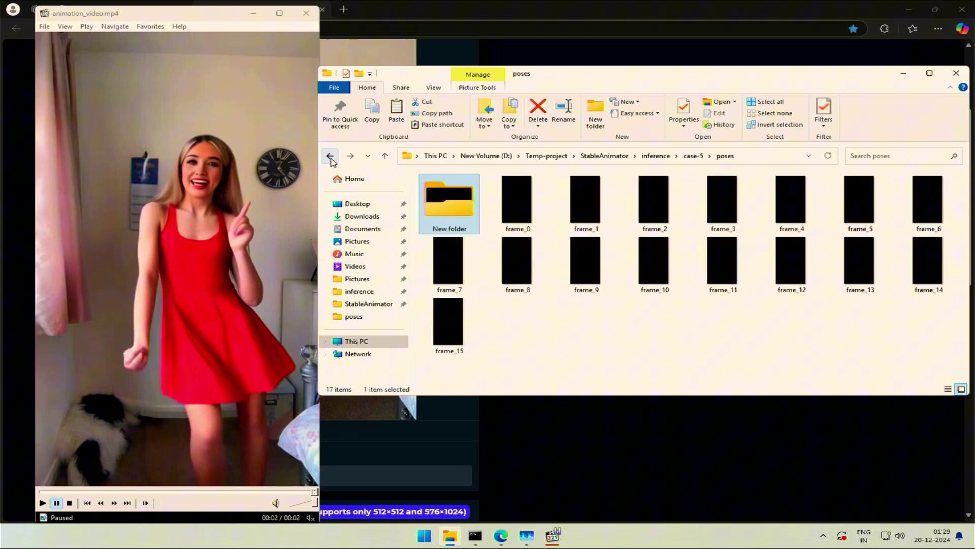
pyautogui.click(568, 358)
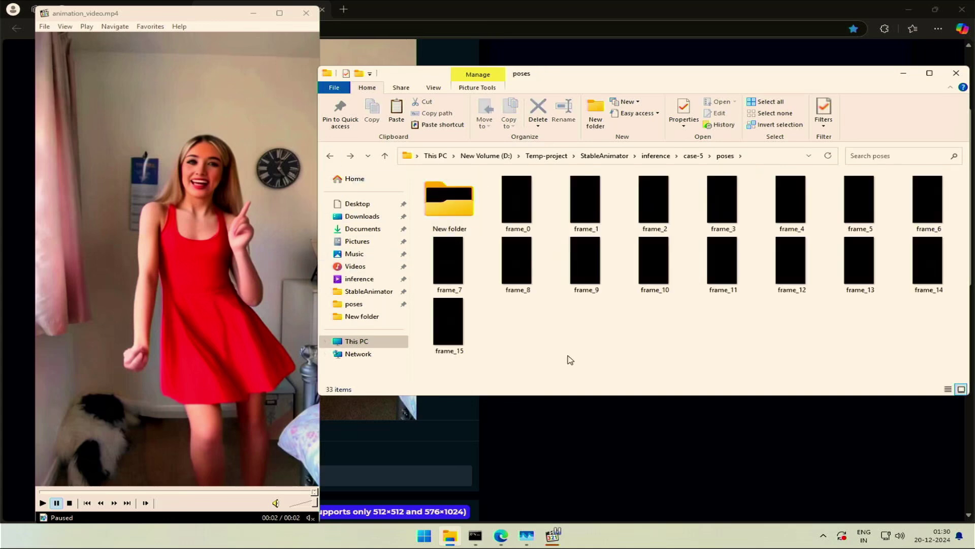
pyautogui.hotkey('ctrl', 'v')
pyautogui.scroll(2, 568, 359)
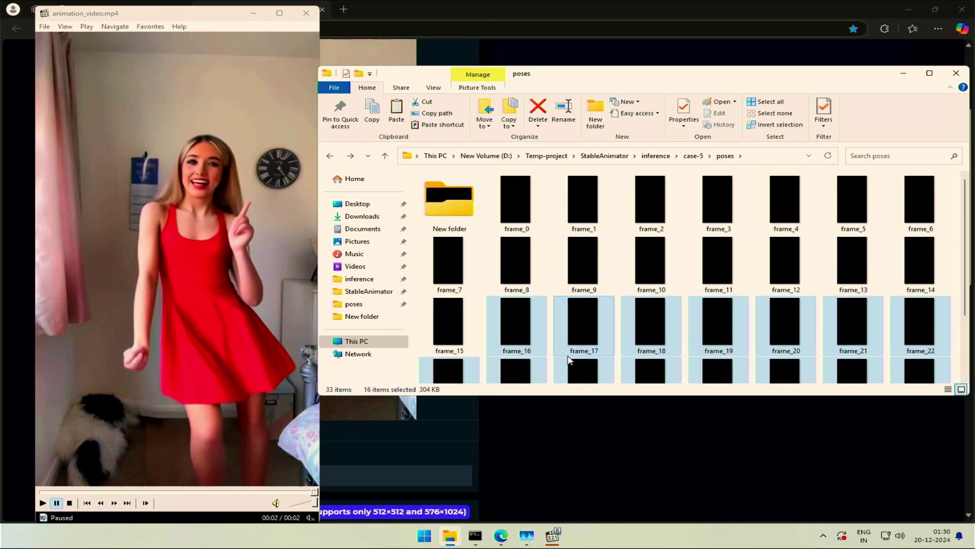
pyautogui.click(474, 213)
pyautogui.click(528, 120)
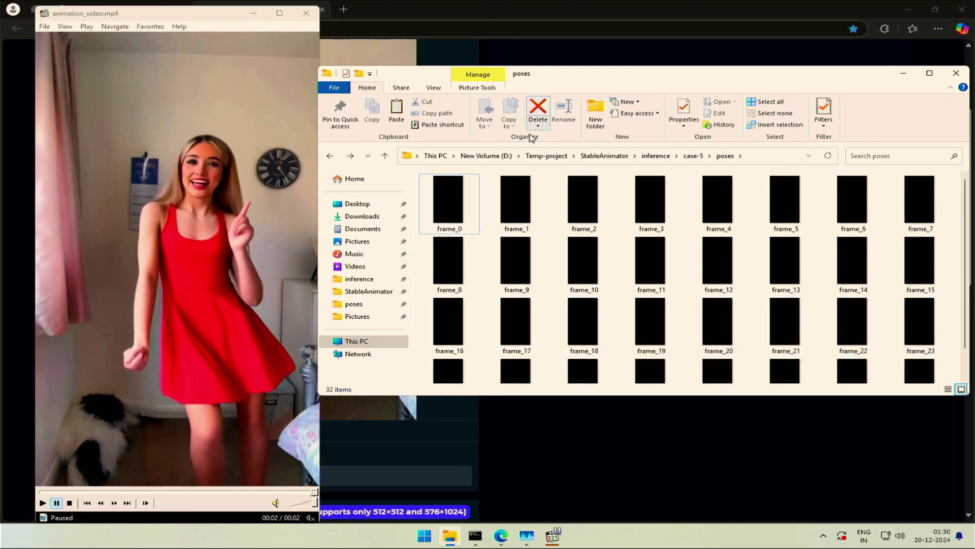
pyautogui.scroll(-1, 525, 346)
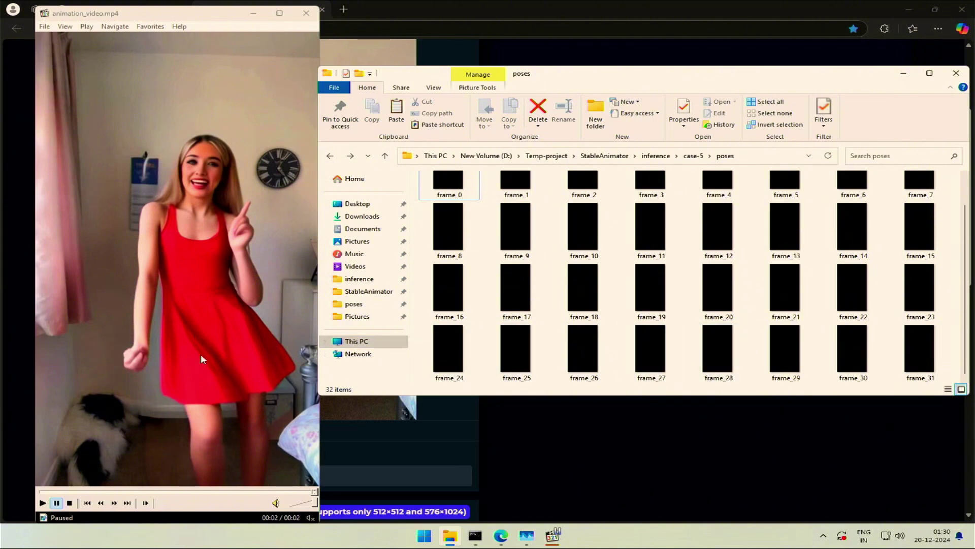
pyautogui.click(330, 158)
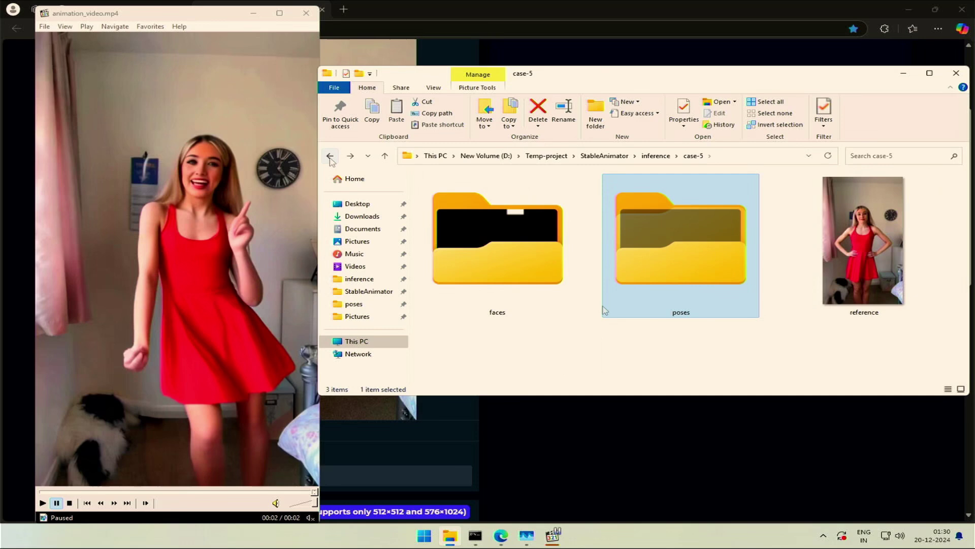
# Open the faces folder and preview its frame_0 image.
pyautogui.doubleClick(519, 286)
pyautogui.doubleClick(449, 208)
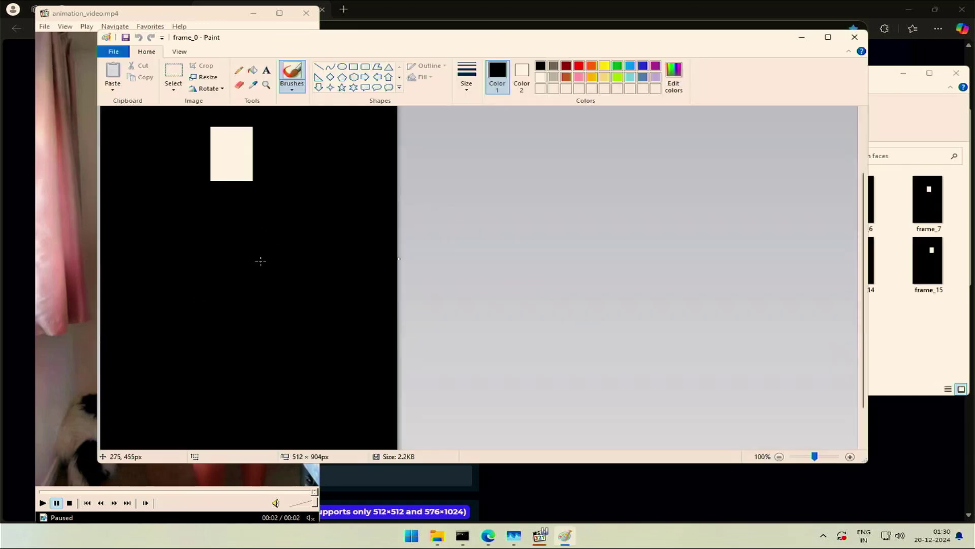
pyautogui.click(855, 37)
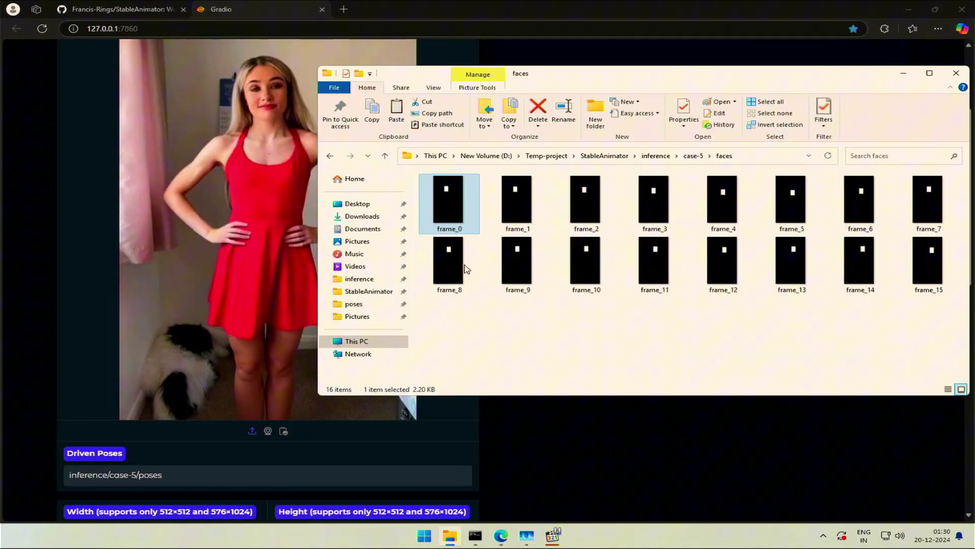
# Move the 16 renamed face frames into faces and delete the temporary New folder.
pyautogui.moveTo(451, 218)
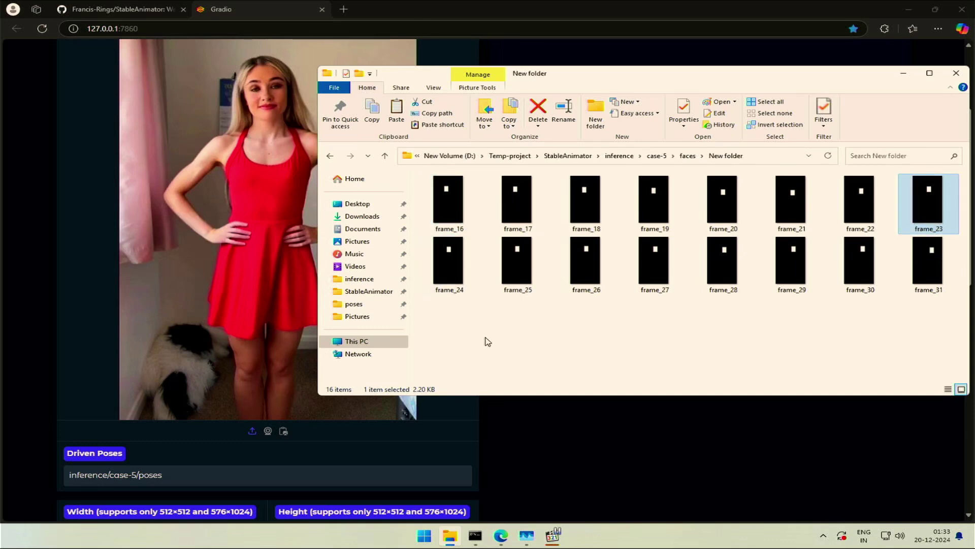
pyautogui.hotkey('ctrl', 'a')
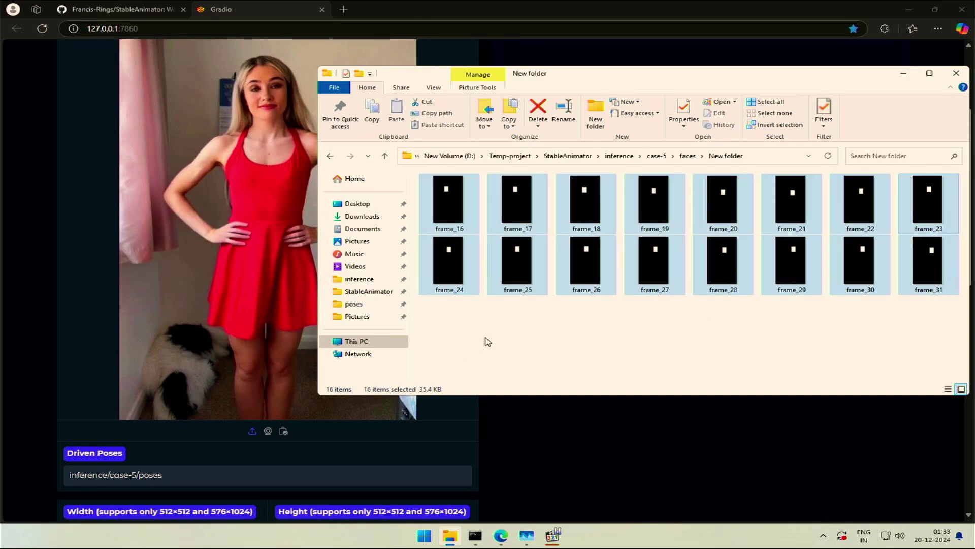
pyautogui.hotkey('ctrl', 'x')
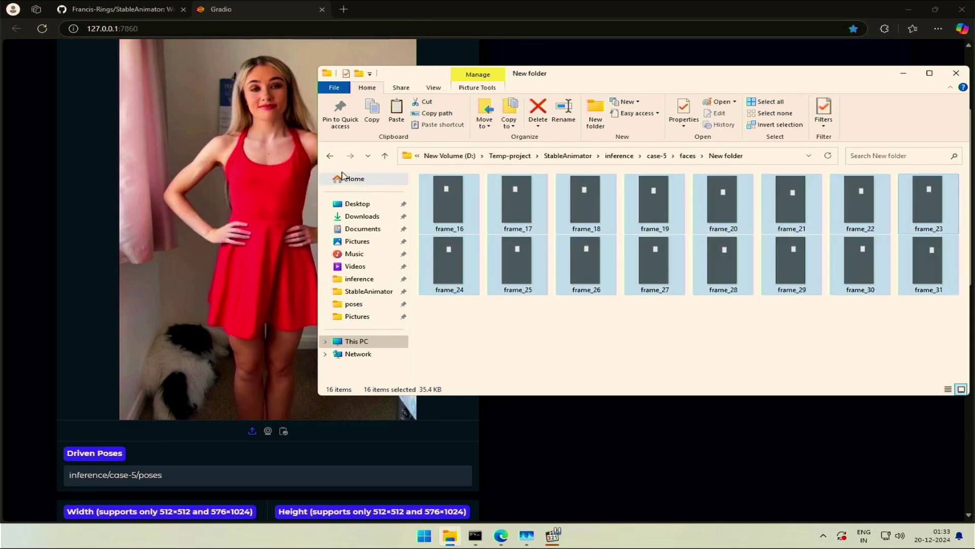
pyautogui.click(329, 155)
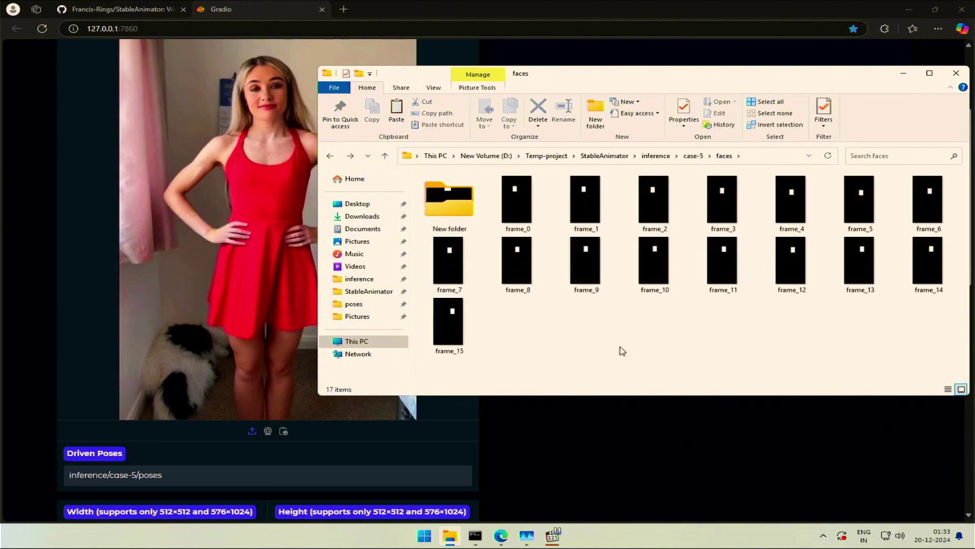
pyautogui.hotkey('ctrl', 'v')
pyautogui.scroll(1, 616, 342)
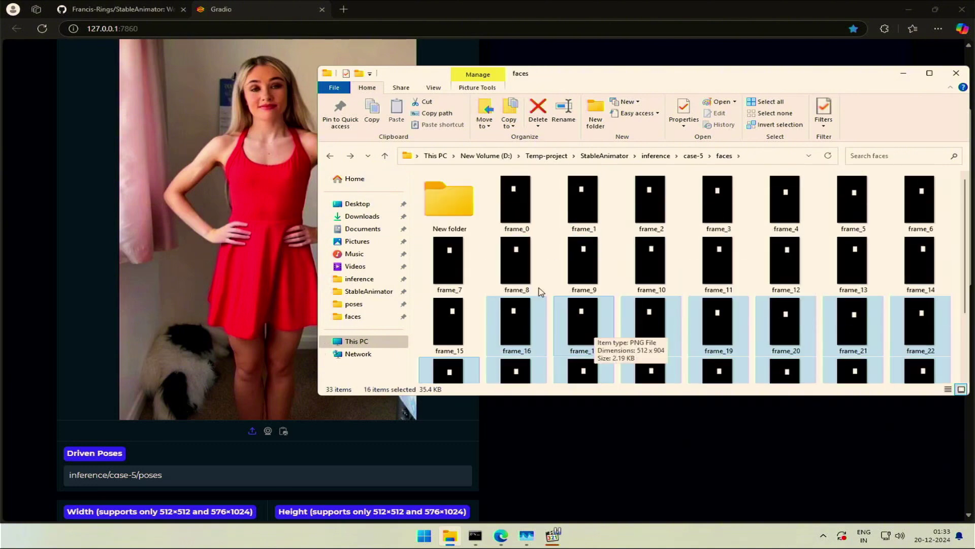
pyautogui.rightClick(469, 216)
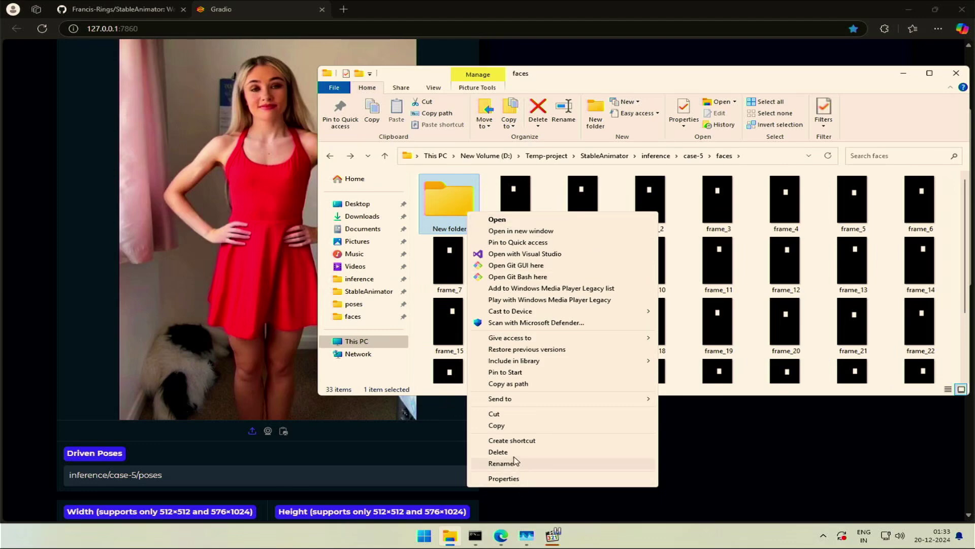
pyautogui.click(514, 459)
pyautogui.press('Delete')
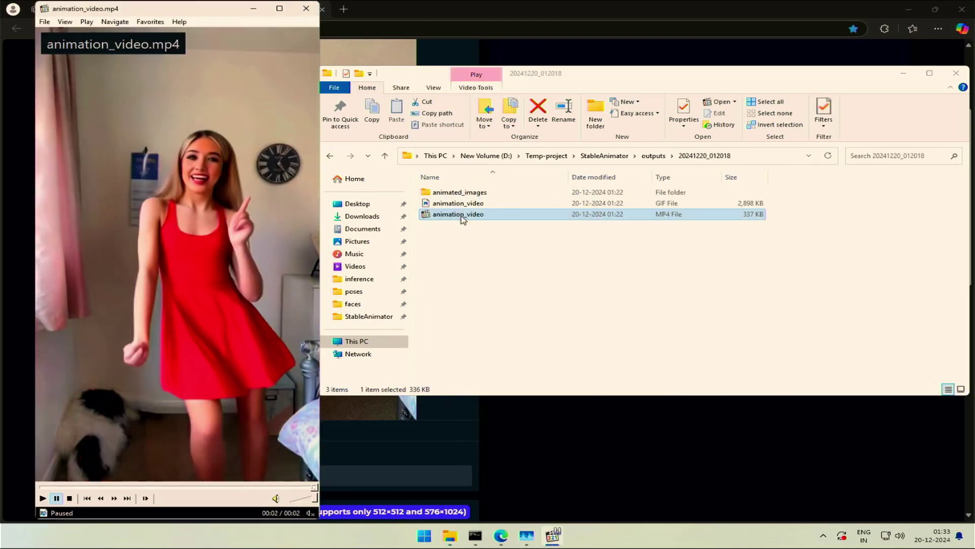
# Minimize the video player and run Generate The Video with the 32-frame poses.
pyautogui.click(253, 8)
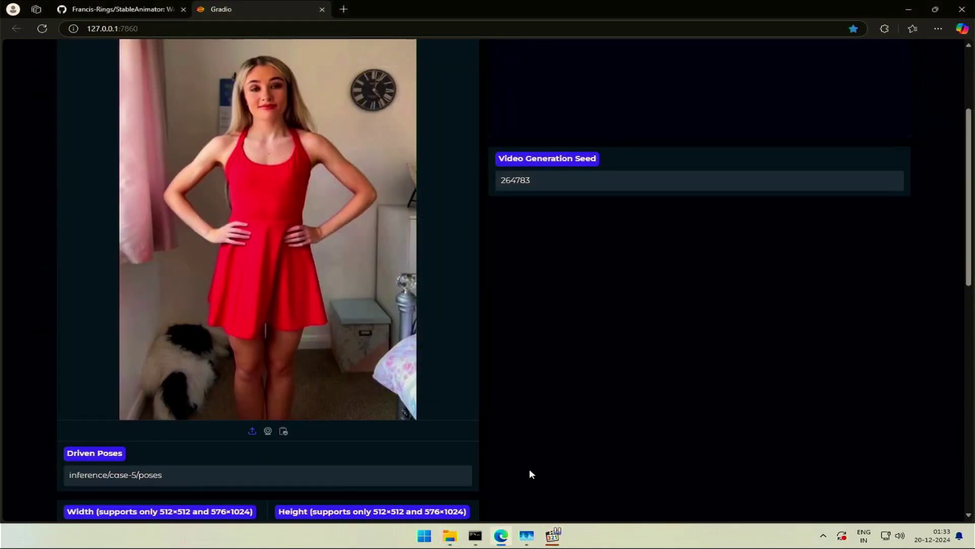
pyautogui.scroll(-4, 488, 466)
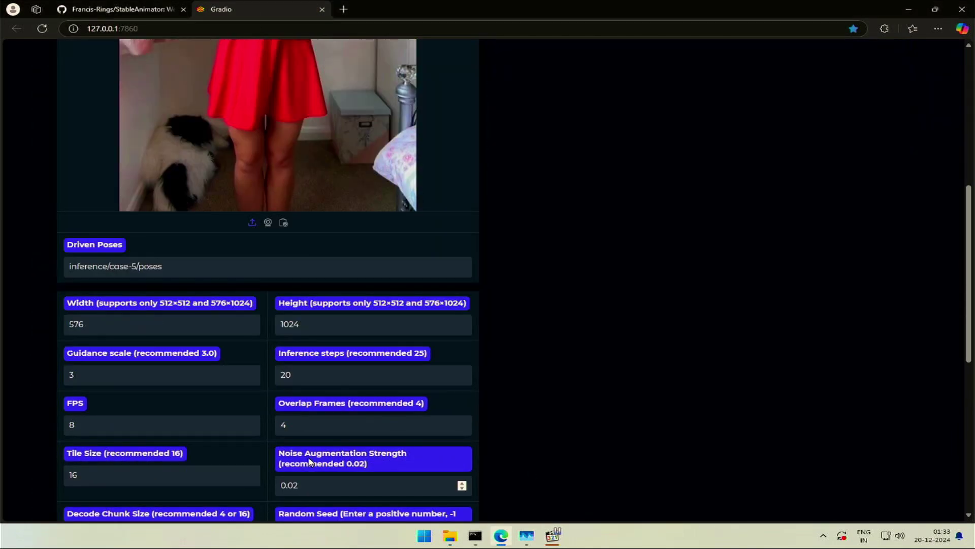
pyautogui.scroll(-3, 301, 464)
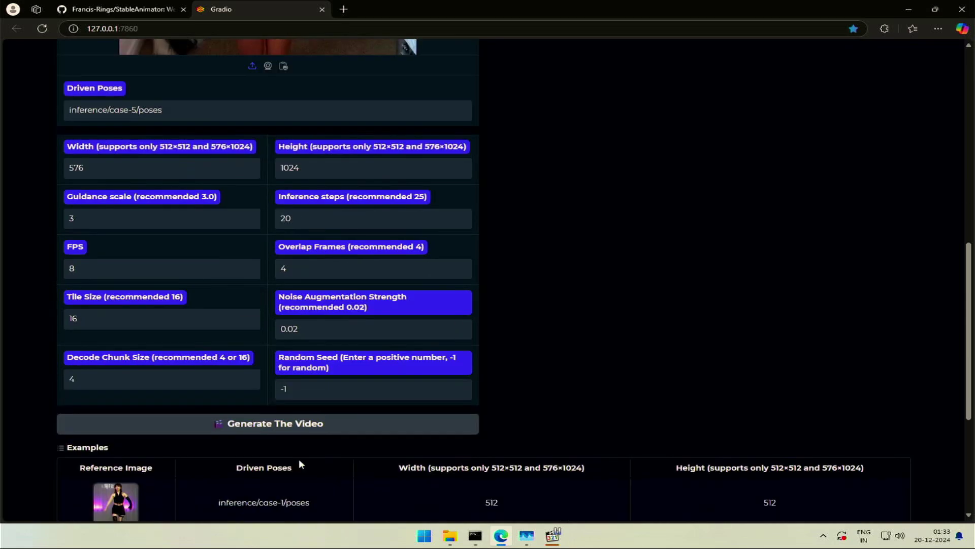
pyautogui.click(296, 429)
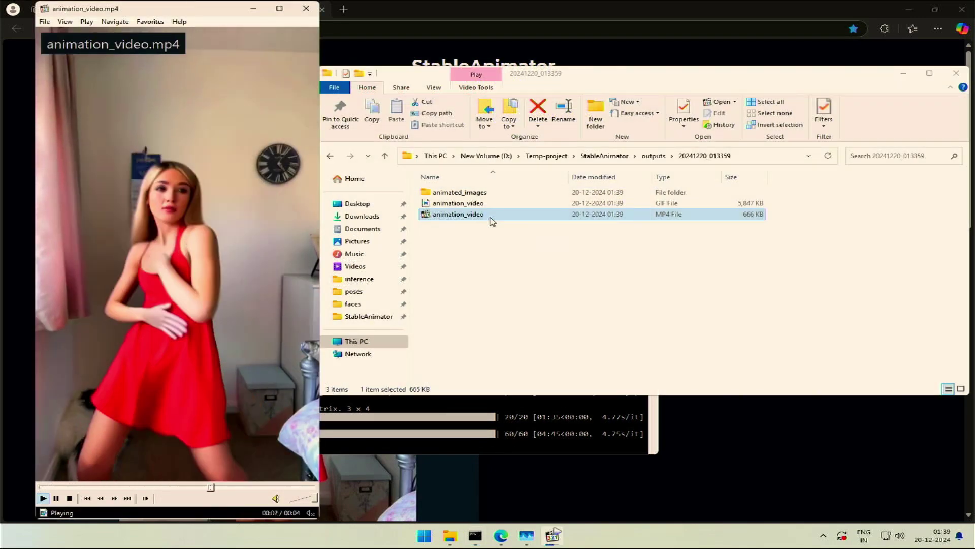
# Replay animation_video in Media Player Classic and review the case-5 faces and poses folders.
pyautogui.click(36, 503)
pyautogui.click(42, 500)
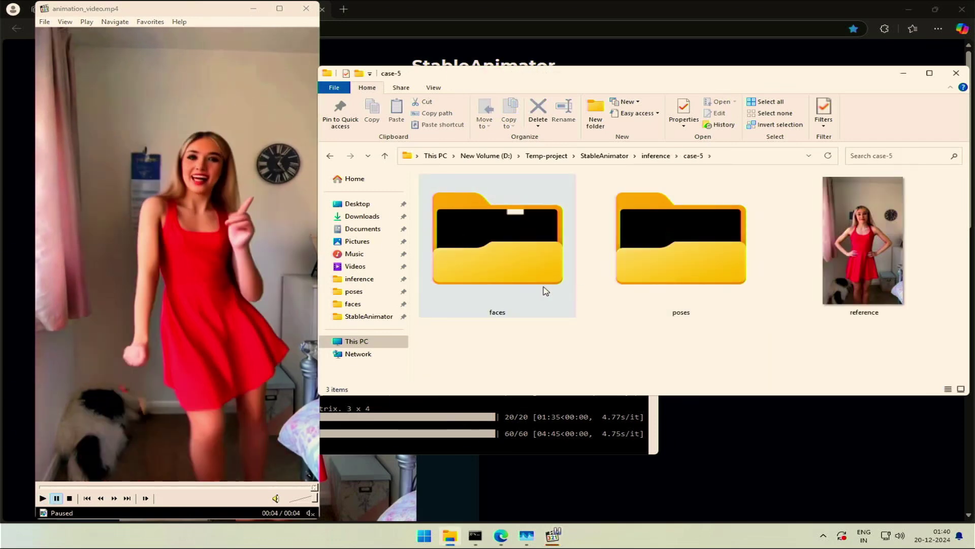
pyautogui.doubleClick(537, 289)
pyautogui.scroll(-1, 681, 298)
pyautogui.hotkey('alt', 'Left')
pyautogui.click(687, 252)
pyautogui.doubleClick(688, 252)
pyautogui.scroll(-1, 612, 289)
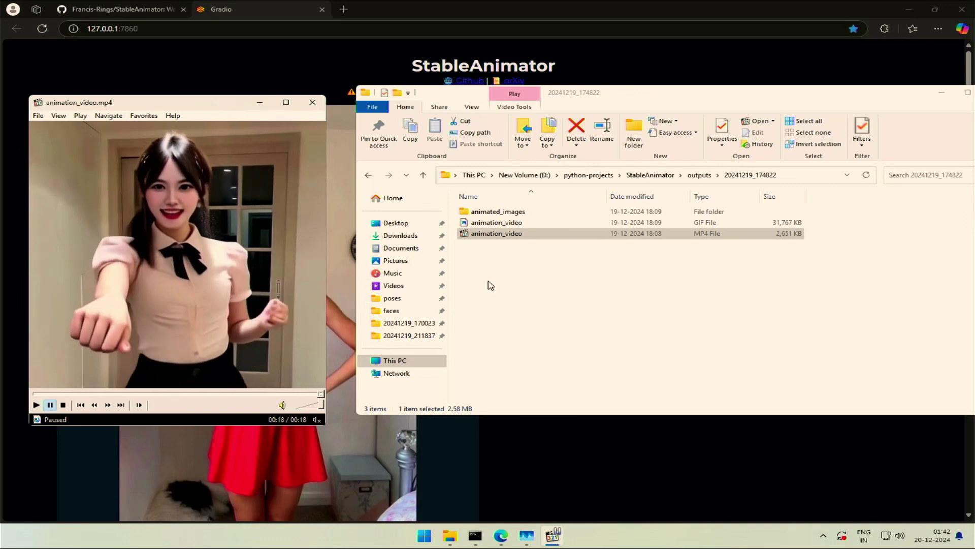
# Open the 20241219_181527 output run and select its animation_video MP4.
pyautogui.click(368, 175)
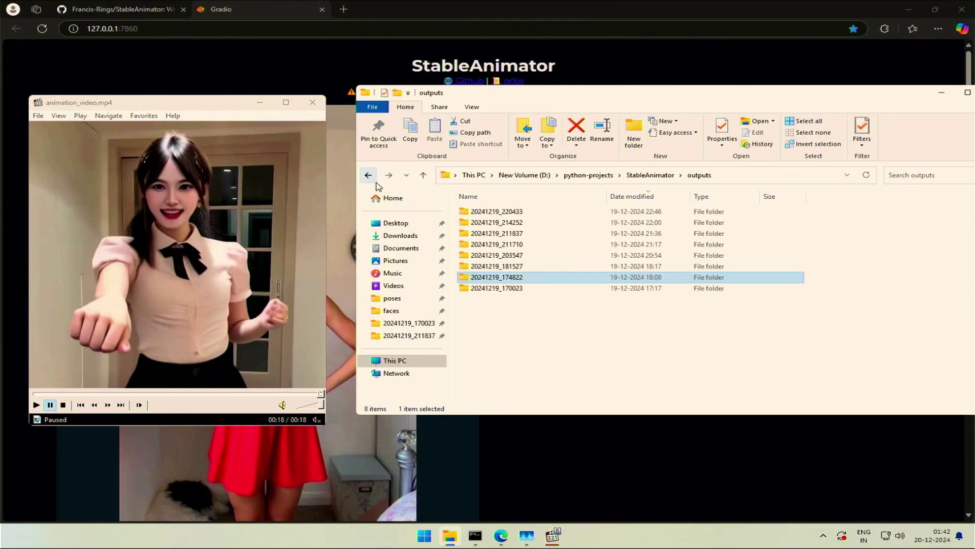
pyautogui.doubleClick(509, 268)
pyautogui.click(501, 239)
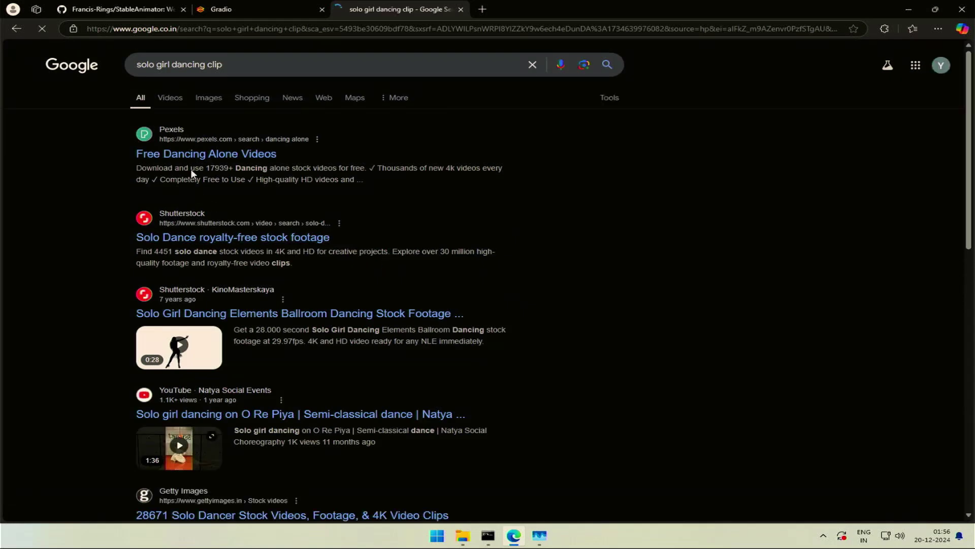
# Open the Pexels 'Free Dancing Alone Videos' result, download the bridge clip, and save it as video-16.mp4.
pyautogui.rightClick(193, 153)
pyautogui.click(205, 164)
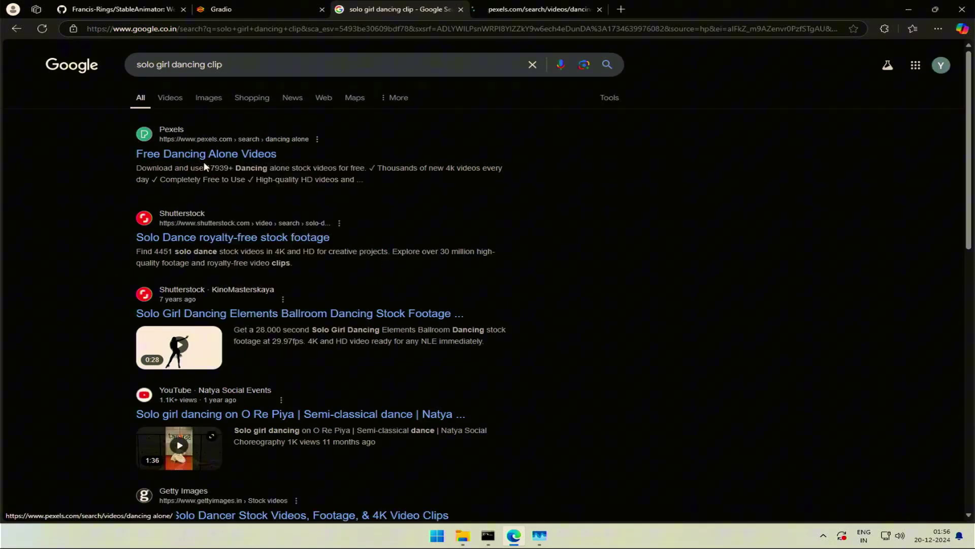
pyautogui.click(531, 6)
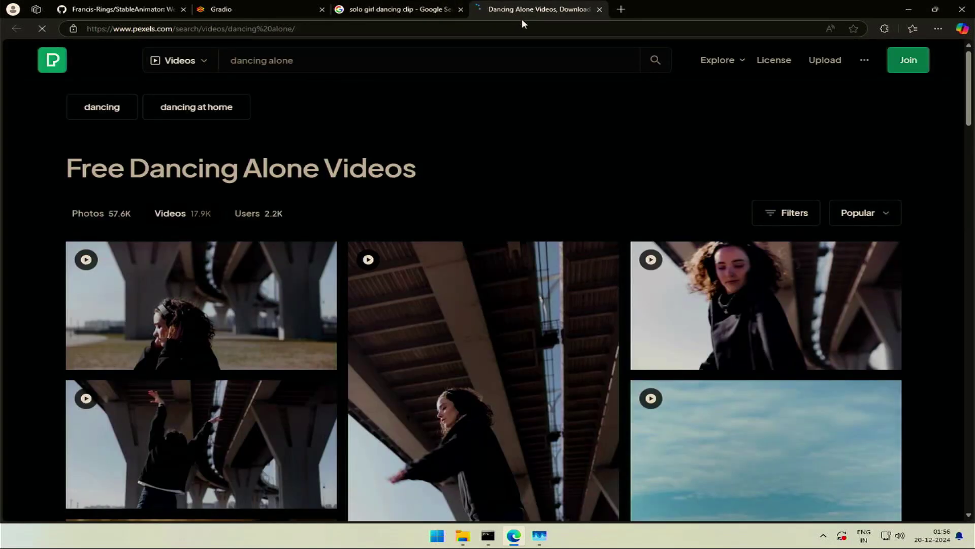
pyautogui.scroll(-4, 626, 238)
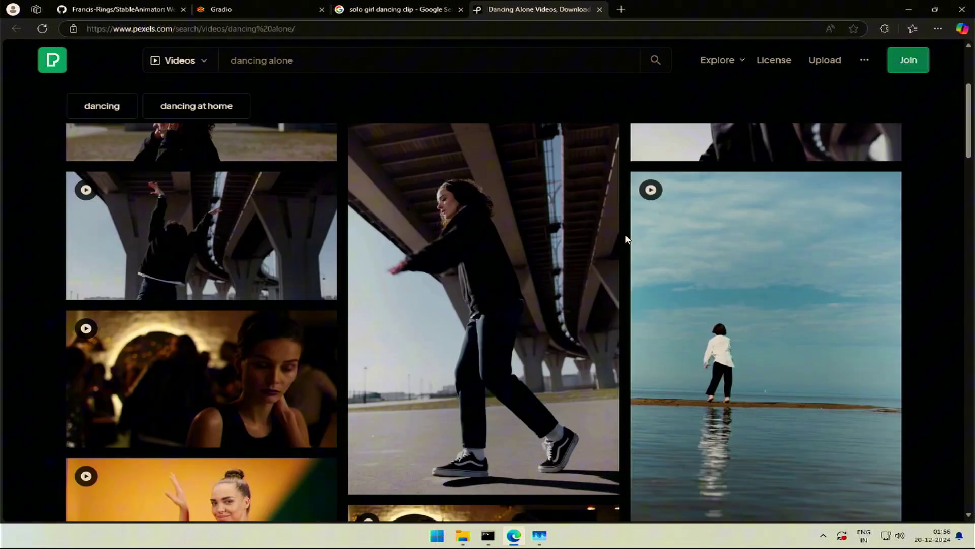
pyautogui.click(573, 472)
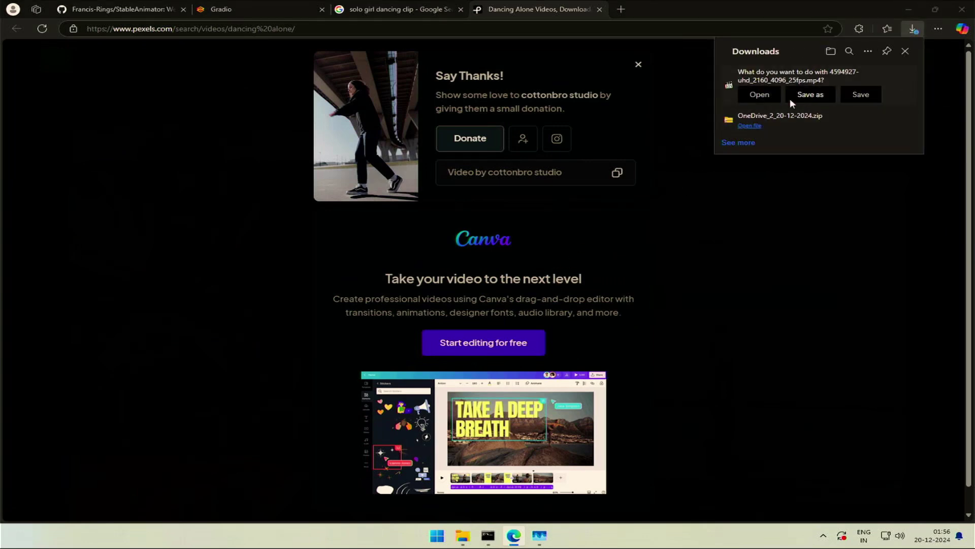
pyautogui.click(809, 94)
pyautogui.write('video-16')
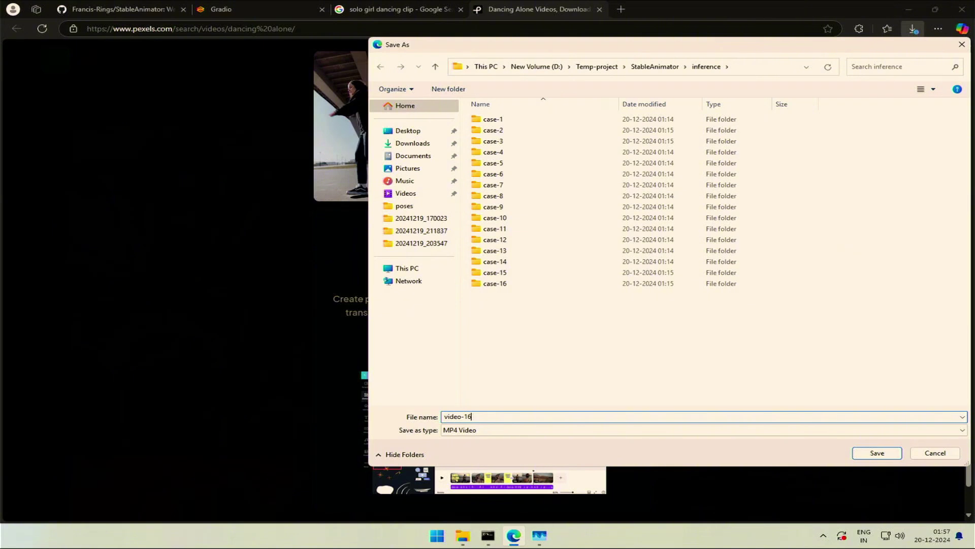
pyautogui.press('Return')
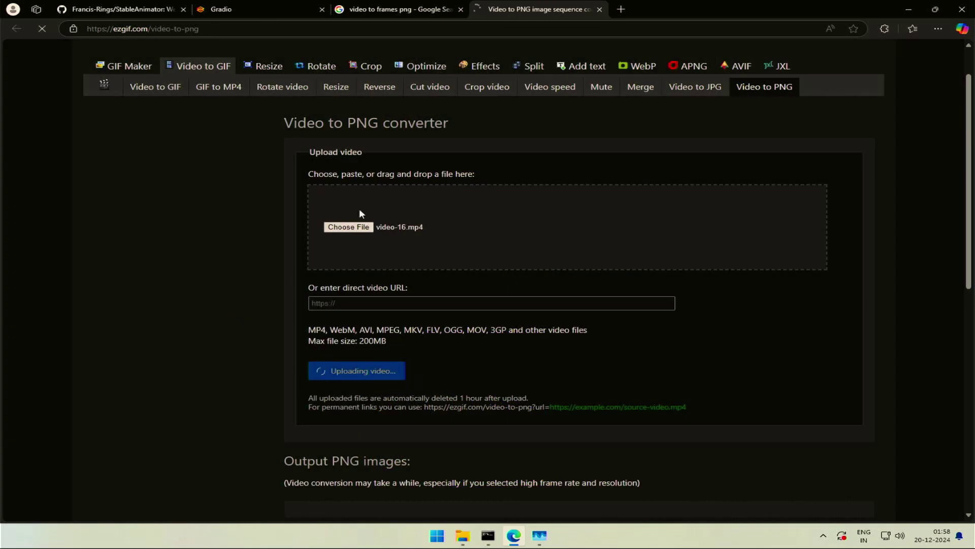
# Open the Ezgif video-to-PNG converter from the search results in a new tab.
pyautogui.click(433, 9)
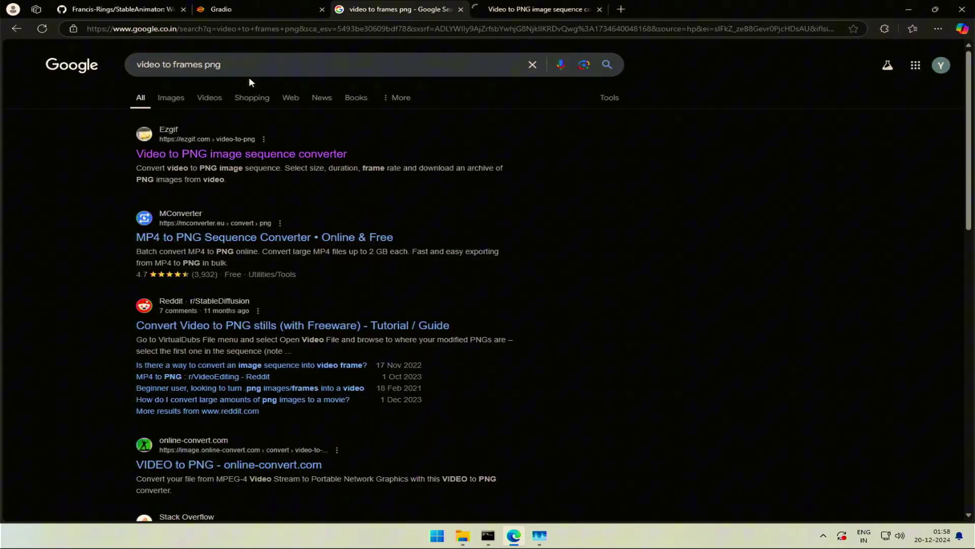
pyautogui.rightClick(209, 152)
pyautogui.click(111, 178)
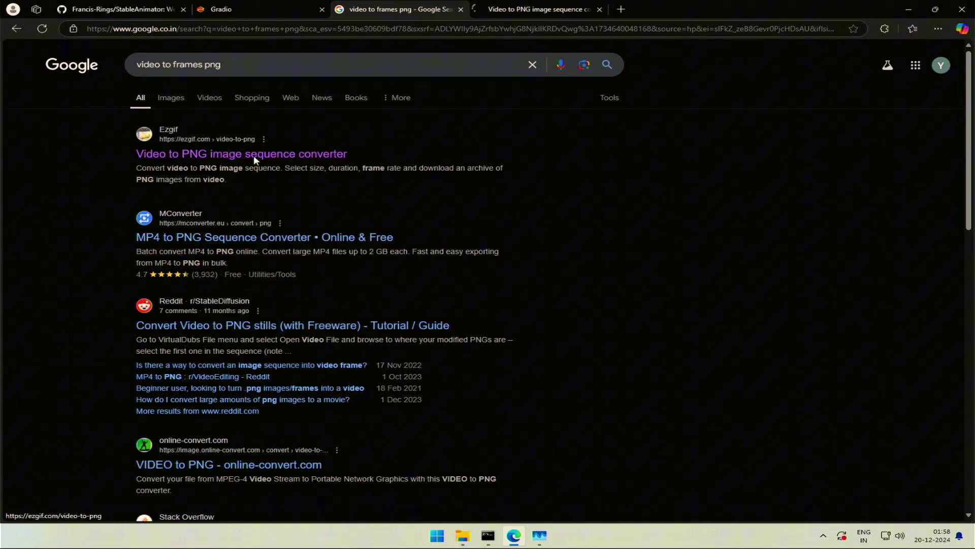
pyautogui.click(517, 6)
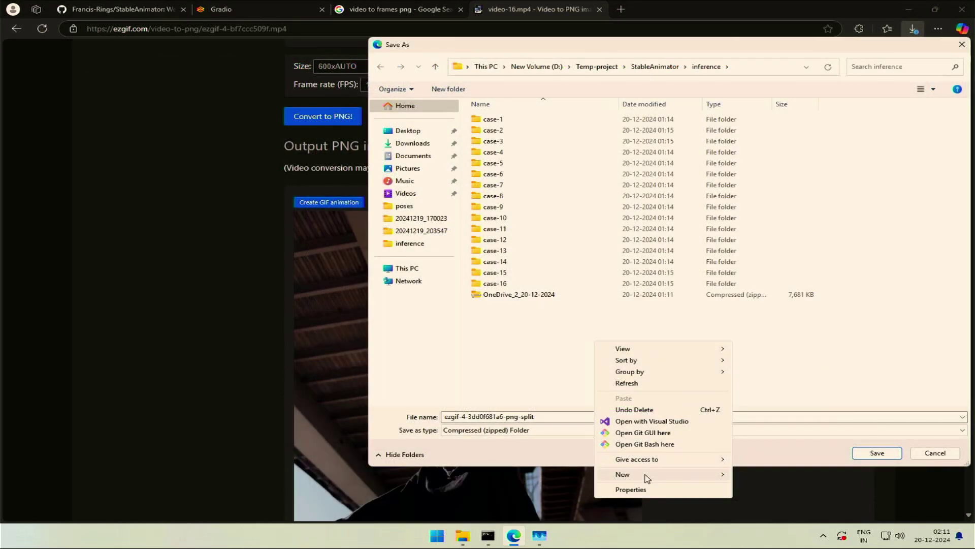
# Save the frames ZIP into a new case-17 folder under inference.
pyautogui.moveTo(646, 478)
pyautogui.click(754, 474)
pyautogui.write('case-17')
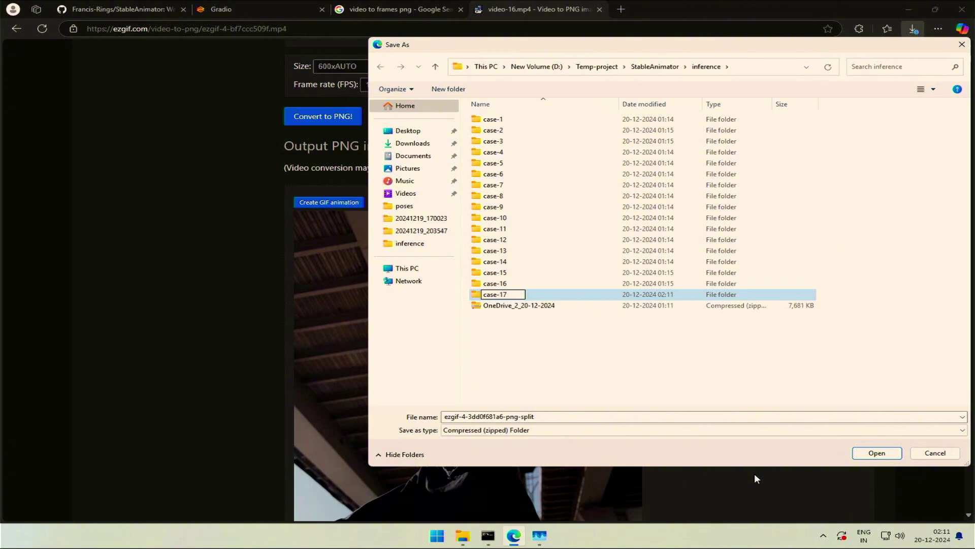
pyautogui.press('Return')
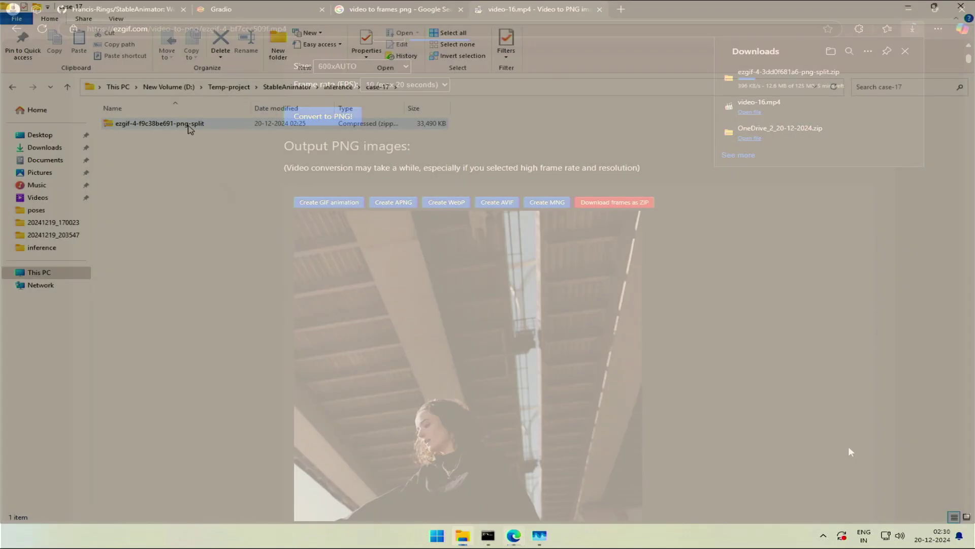
# Extract the frames ZIP into case-17 and maximize the extracted-frames window.
pyautogui.click(189, 127)
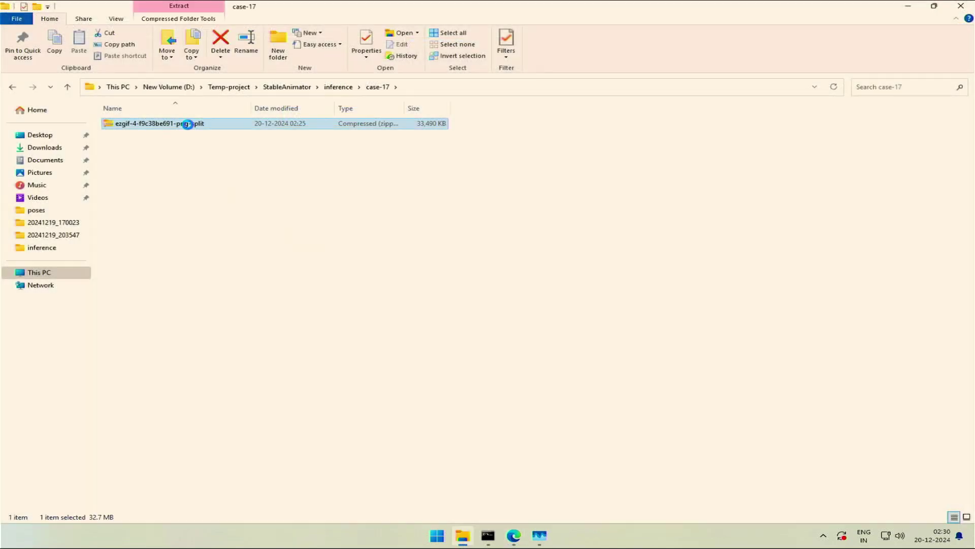
pyautogui.rightClick(191, 128)
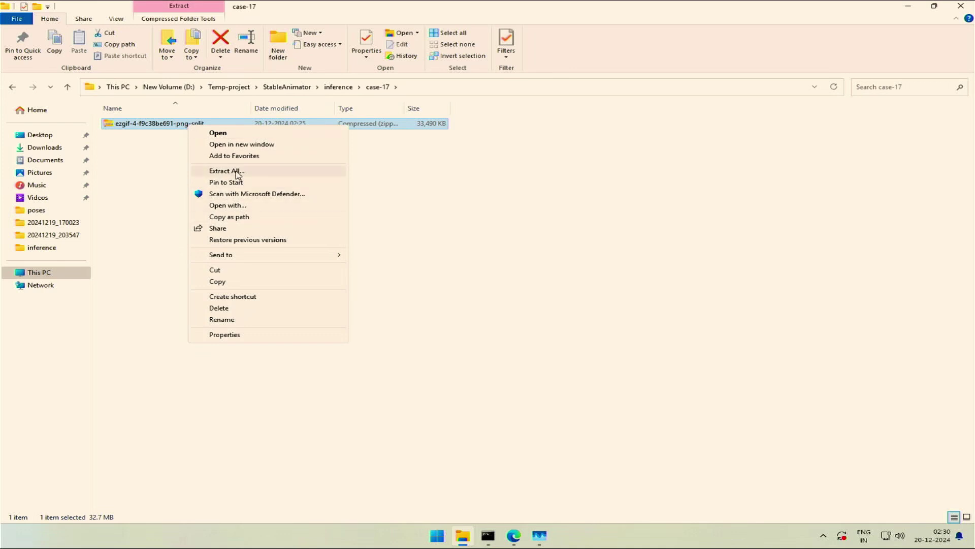
pyautogui.click(237, 171)
pyautogui.click(590, 366)
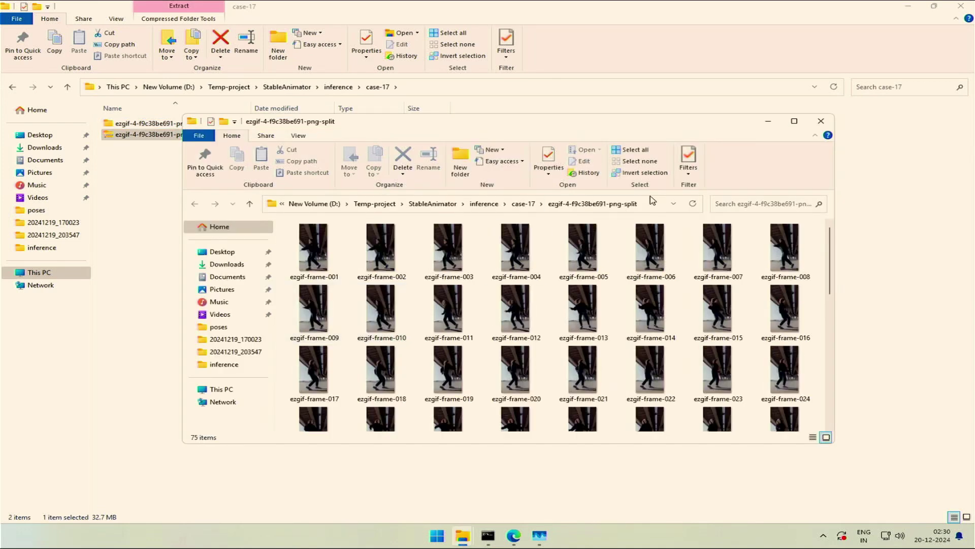
pyautogui.click(794, 121)
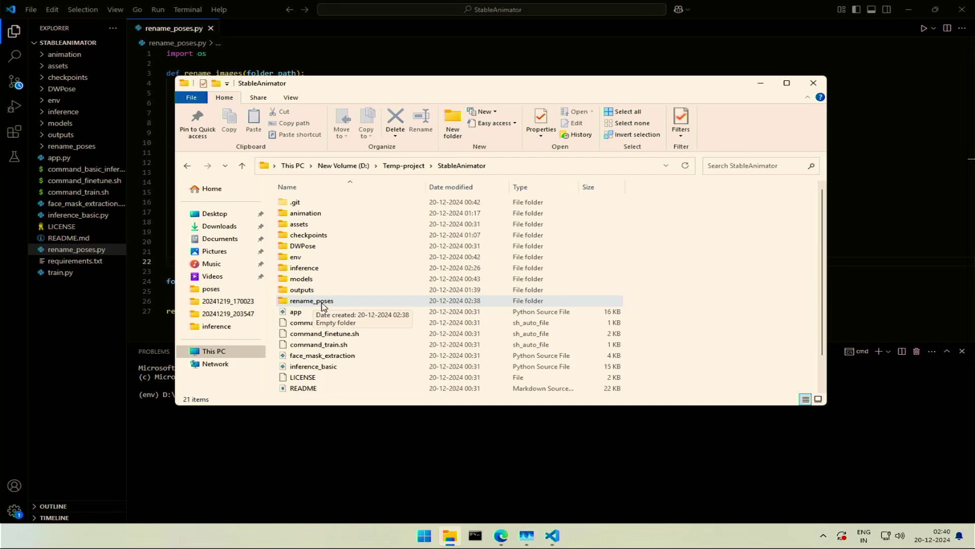
# Duplicate the inference_basic.py script in the project folder.
pyautogui.scroll(-1, 322, 305)
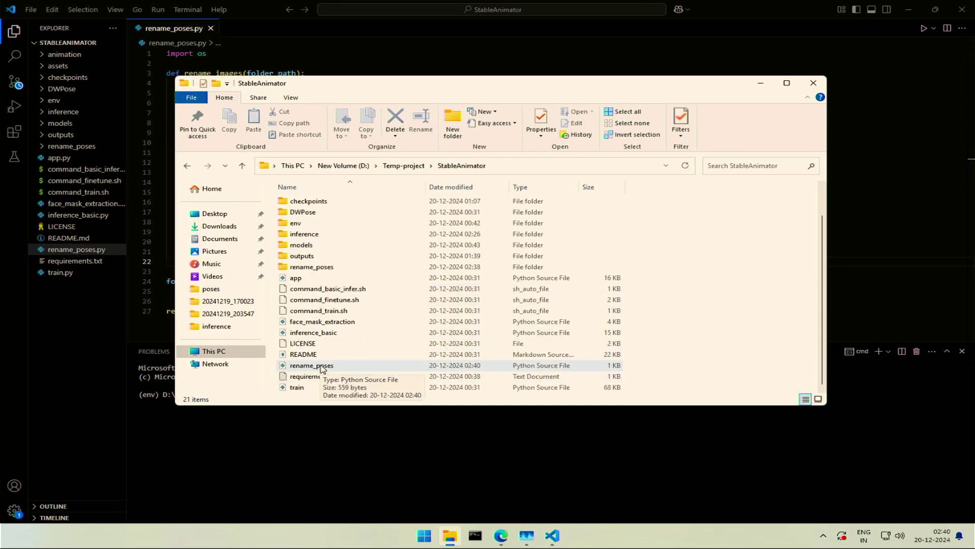
pyautogui.click(322, 335)
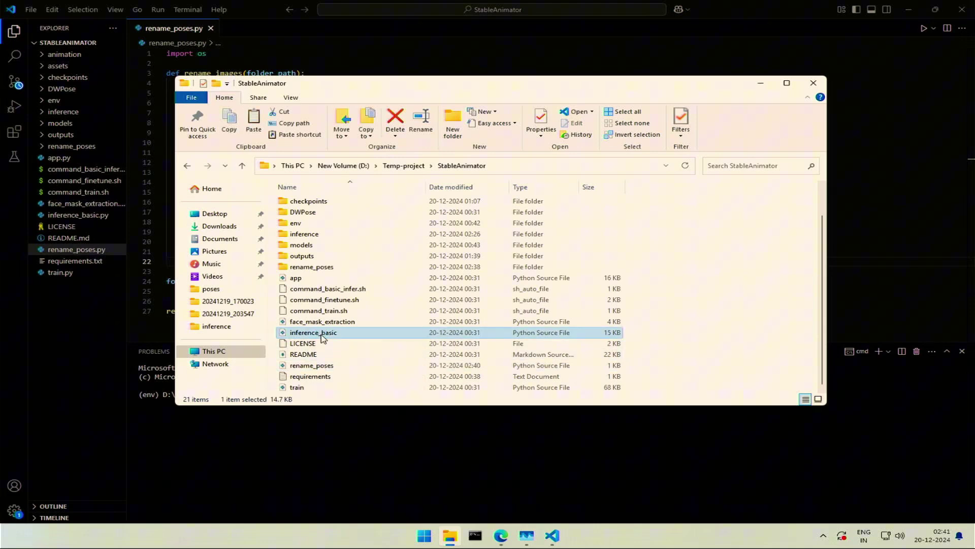
pyautogui.rightClick(322, 338)
pyautogui.click(359, 454)
pyautogui.rightClick(673, 323)
pyautogui.click(693, 395)
# Rename the duplicate to rename_pose.py and paste the 75 extracted frames into rename_poses.
pyautogui.doubleClick(348, 332)
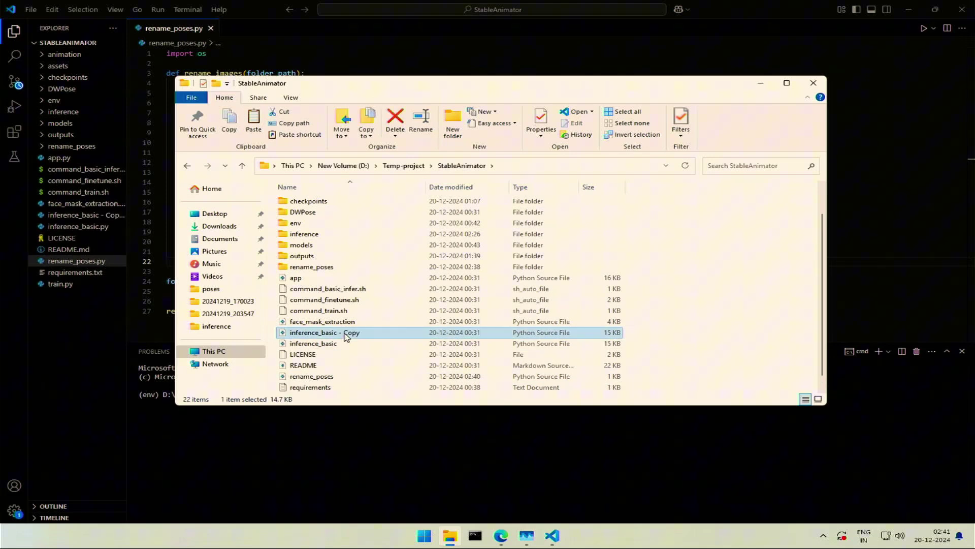
pyautogui.rightClick(346, 334)
pyautogui.click(377, 489)
pyautogui.write('rename')
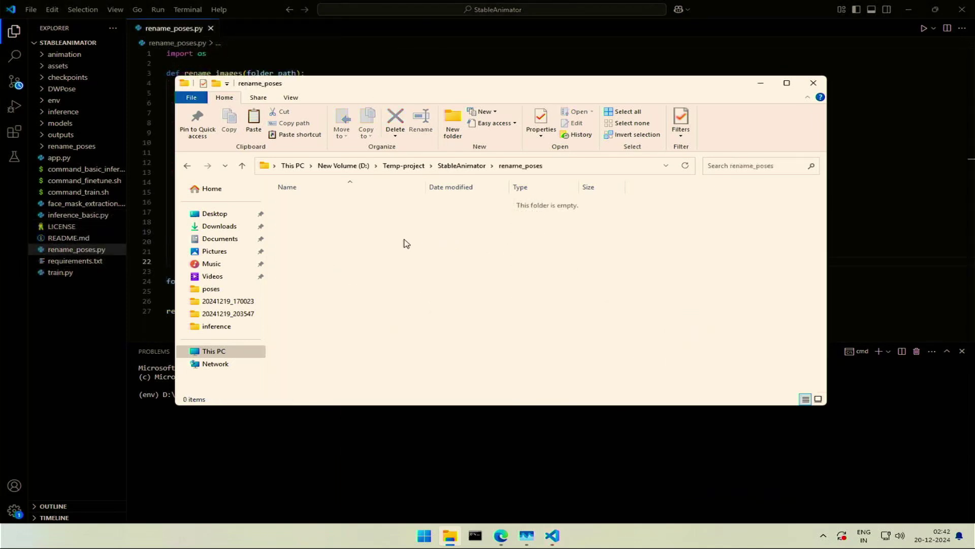
pyautogui.rightClick(404, 241)
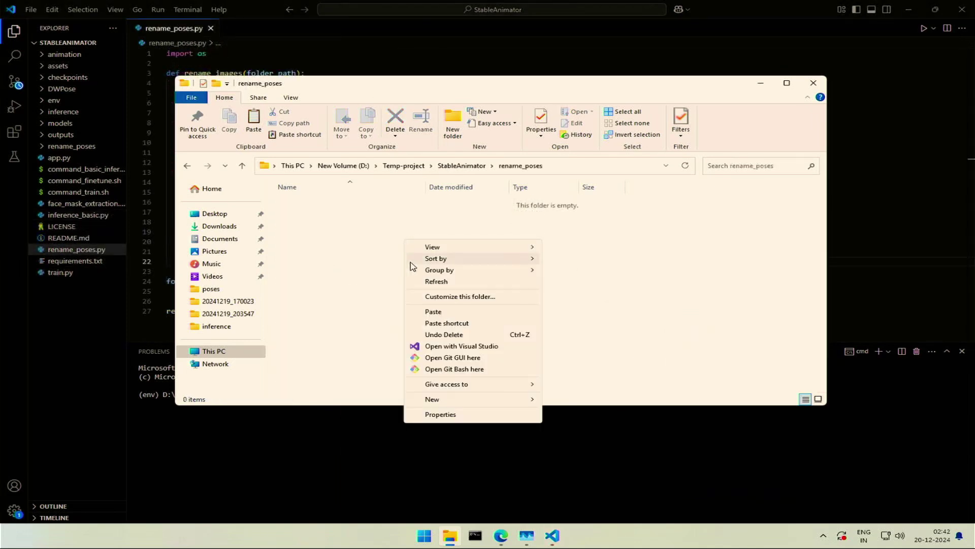
pyautogui.click(431, 312)
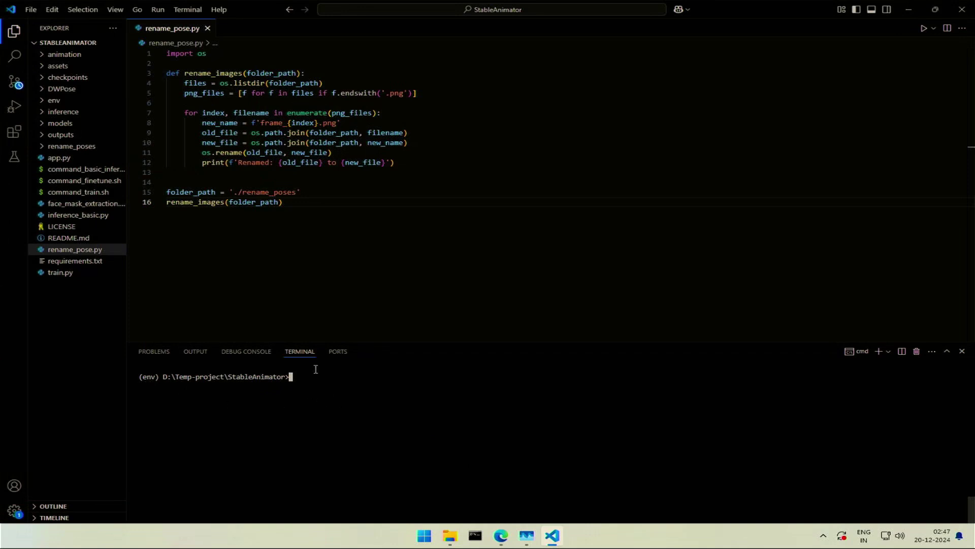
# Run 'python rename_pose.py' in the VS Code terminal and check the renamed frames in rename_poses.
pyautogui.click(336, 202)
pyautogui.moveTo(316, 194); pyautogui.dragTo(167, 51)
pyautogui.click(421, 214)
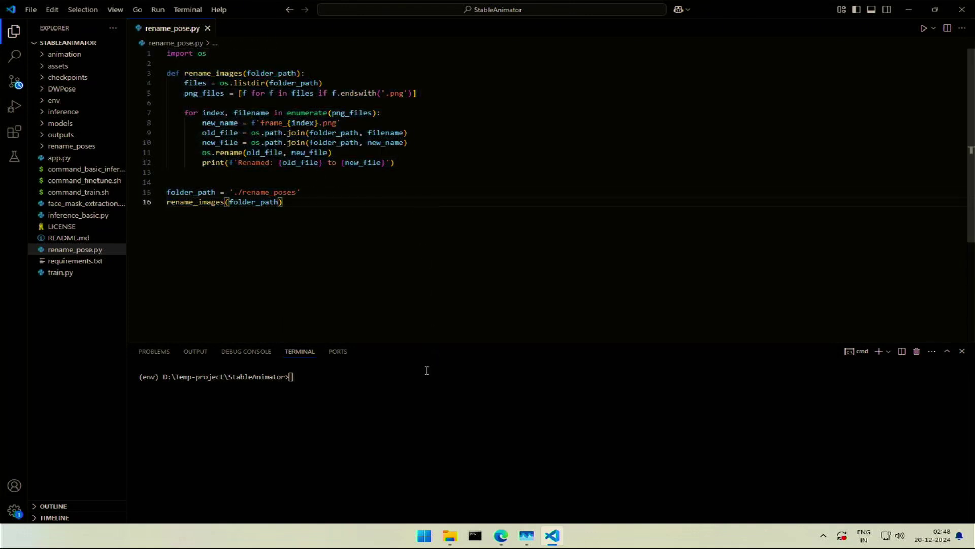
pyautogui.click(403, 399)
pyautogui.write('python ')
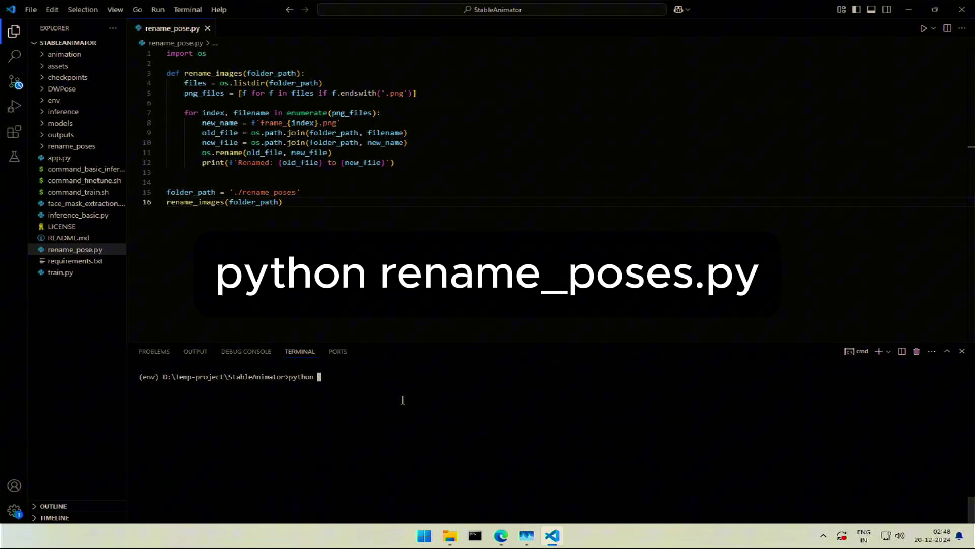
pyautogui.write('ren')
pyautogui.press('Tab')
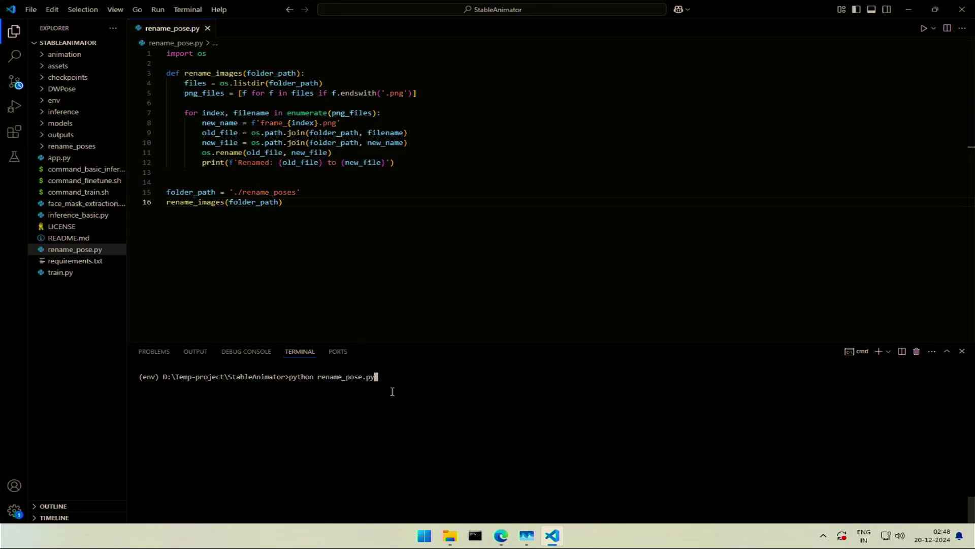
pyautogui.press('Return')
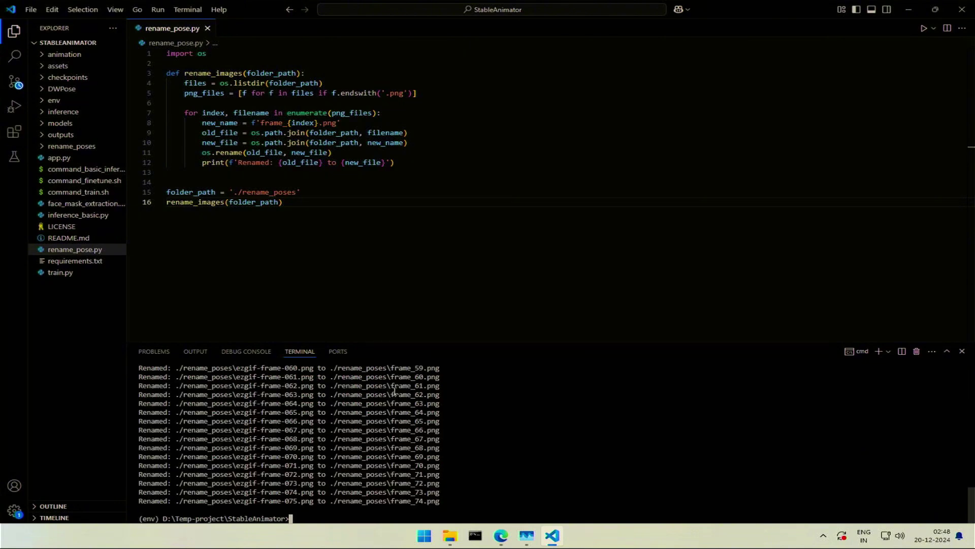
pyautogui.scroll(5, 441, 476)
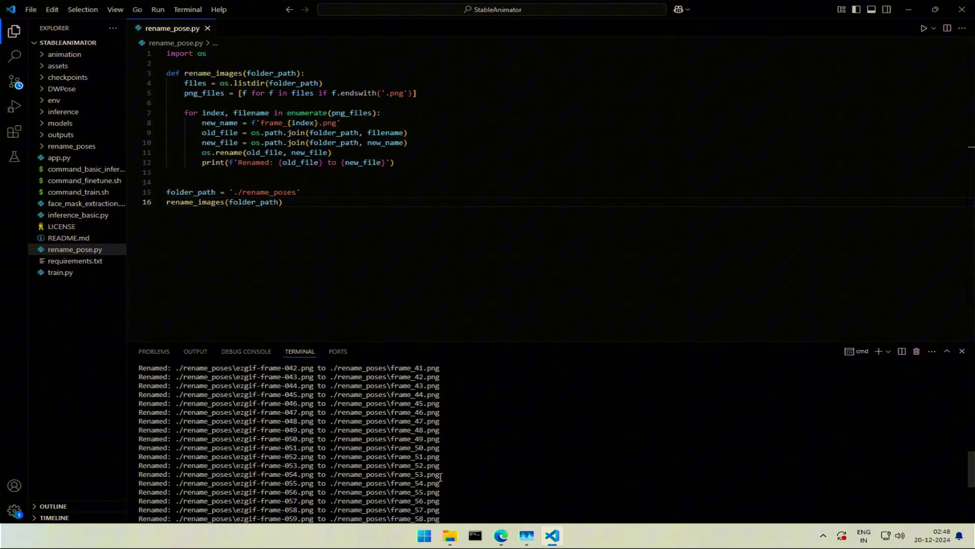
pyautogui.scroll(8, 441, 476)
pyautogui.scroll(-3, 446, 443)
pyautogui.scroll(-10, 446, 443)
pyautogui.click(450, 535)
# Go to the inference/case-17 folder and create a new folder named faces.
pyautogui.scroll(8, 335, 280)
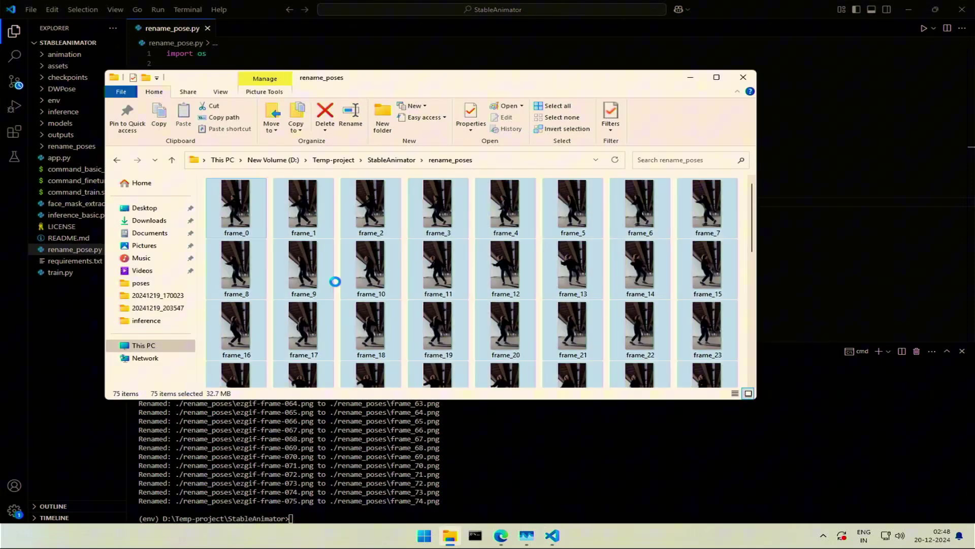
pyautogui.click(381, 159)
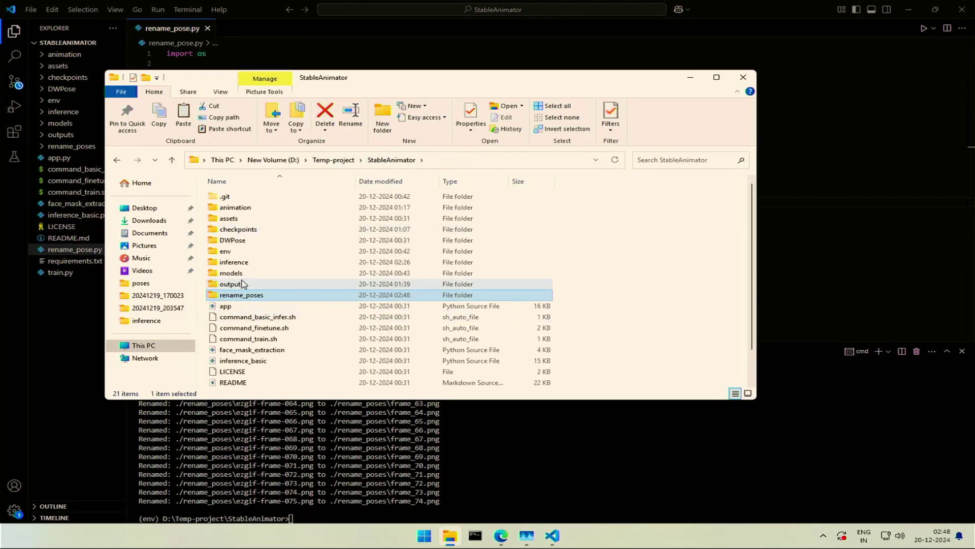
pyautogui.doubleClick(246, 261)
pyautogui.click(250, 371)
pyautogui.hotkey('ctrl', 'a')
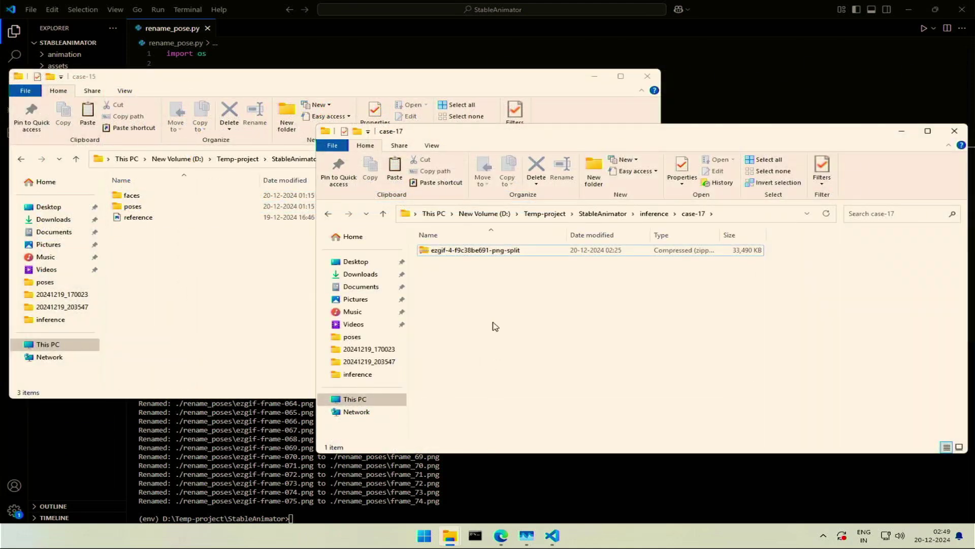
pyautogui.rightClick(493, 322)
pyautogui.moveTo(534, 487)
pyautogui.click(666, 483)
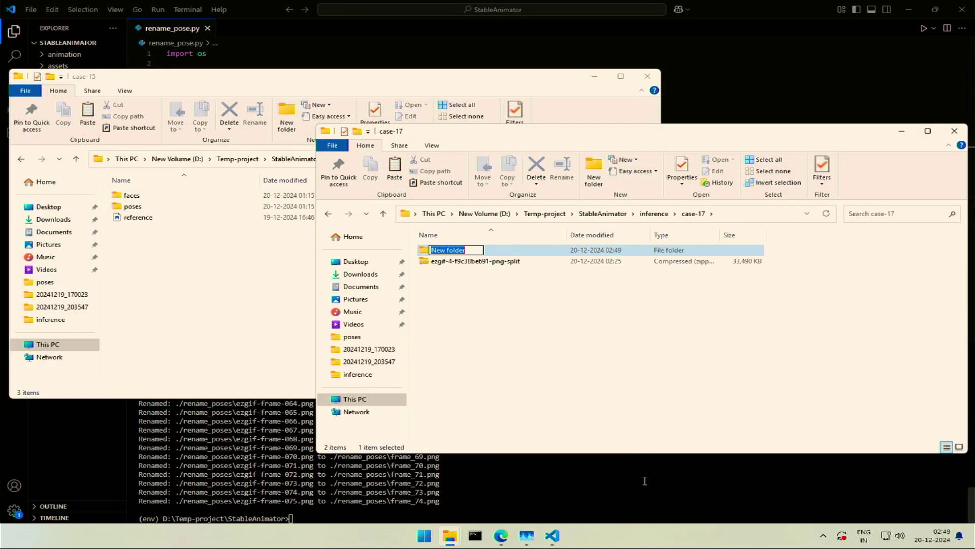
pyautogui.write('faces')
pyautogui.press('Return')
# Create a second folder named poses and select the ezgif frames zip.
pyautogui.rightClick(470, 318)
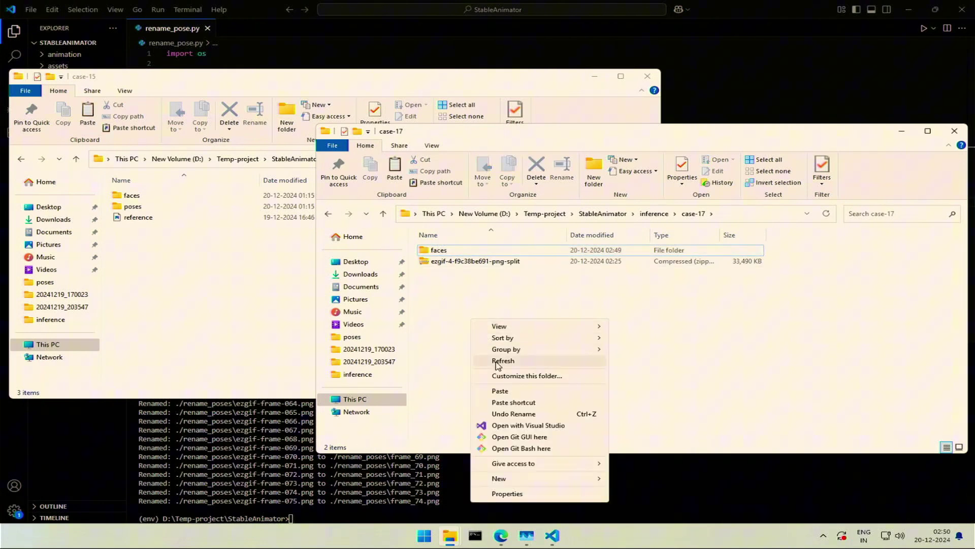
pyautogui.moveTo(595, 478)
pyautogui.click(629, 481)
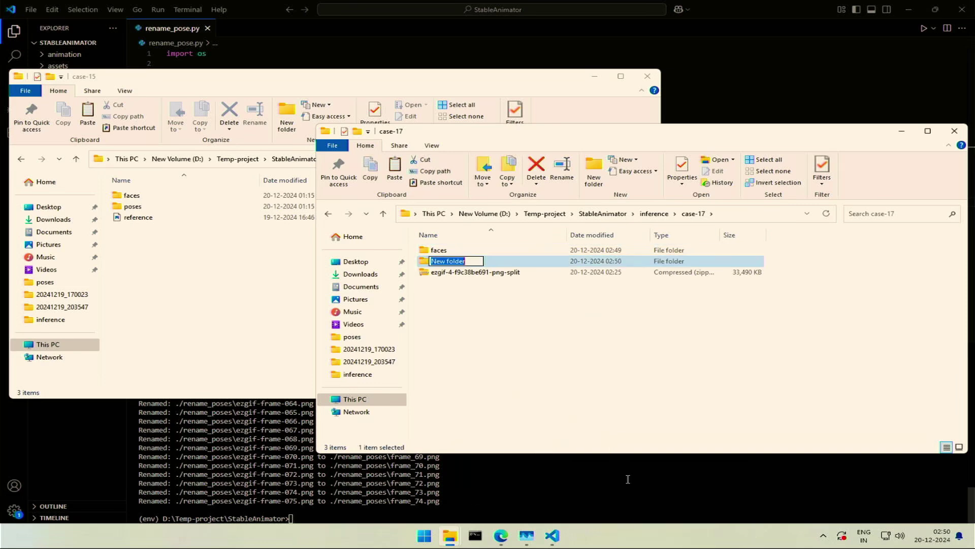
pyautogui.write('poses')
pyautogui.press('Return')
pyautogui.click(487, 275)
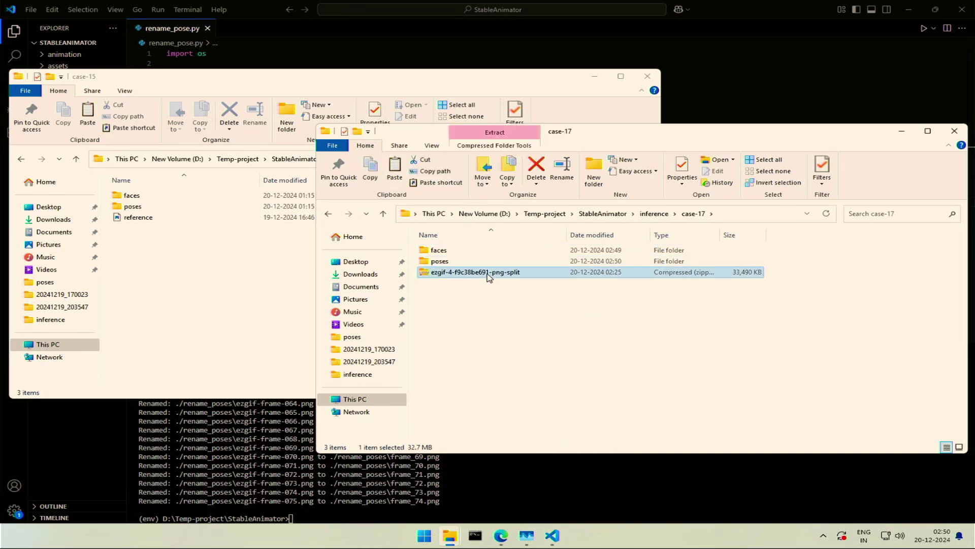
# Delete the ezgif frames zip and save the first Fooocus-generated image into case-17.
pyautogui.press('Delete')
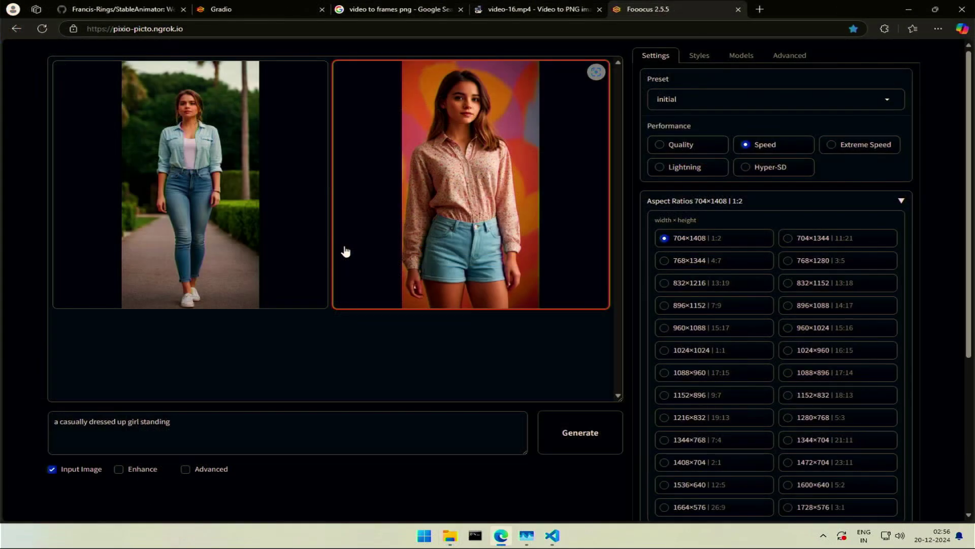
pyautogui.click(234, 236)
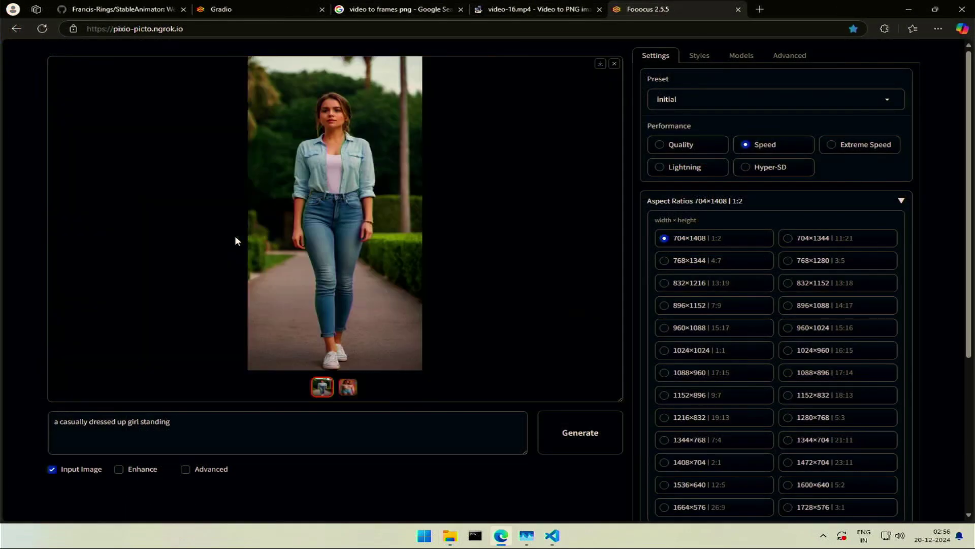
pyautogui.rightClick(307, 210)
pyautogui.click(325, 220)
pyautogui.click(762, 9)
pyautogui.rightClick(468, 240)
pyautogui.click(473, 254)
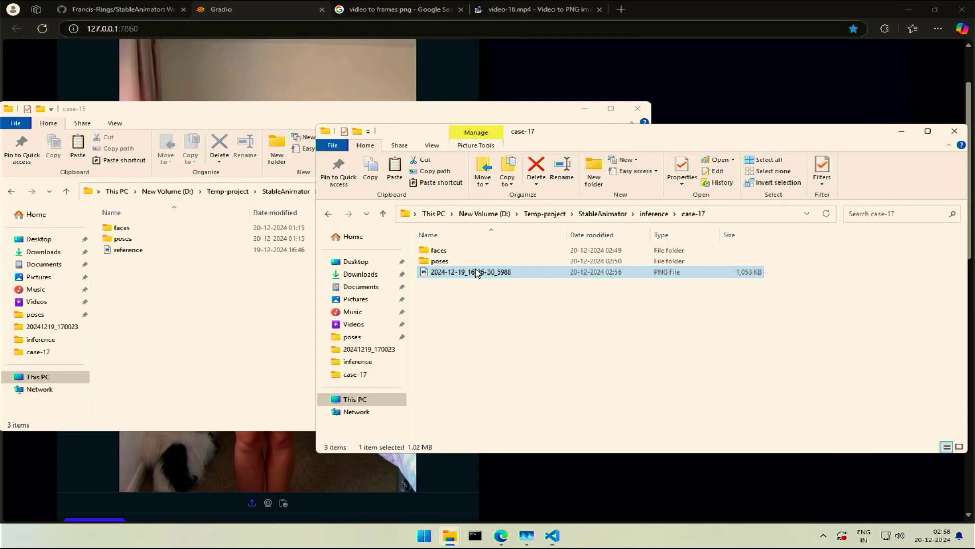
# Rename the saved PNG to reference and open the rename_poses frames folder.
pyautogui.rightClick(478, 273)
pyautogui.click(513, 490)
pyautogui.write('ref')
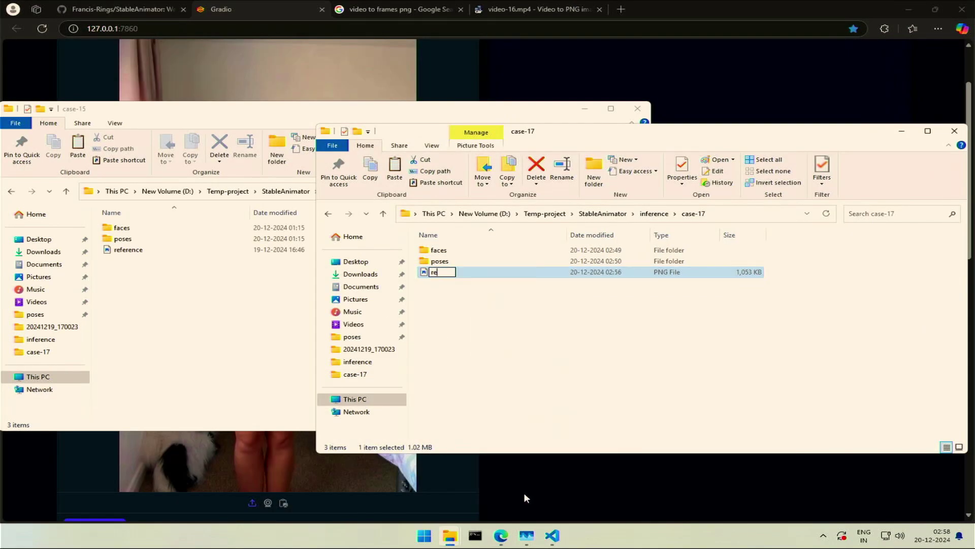
pyautogui.write('erence')
pyautogui.press('Return')
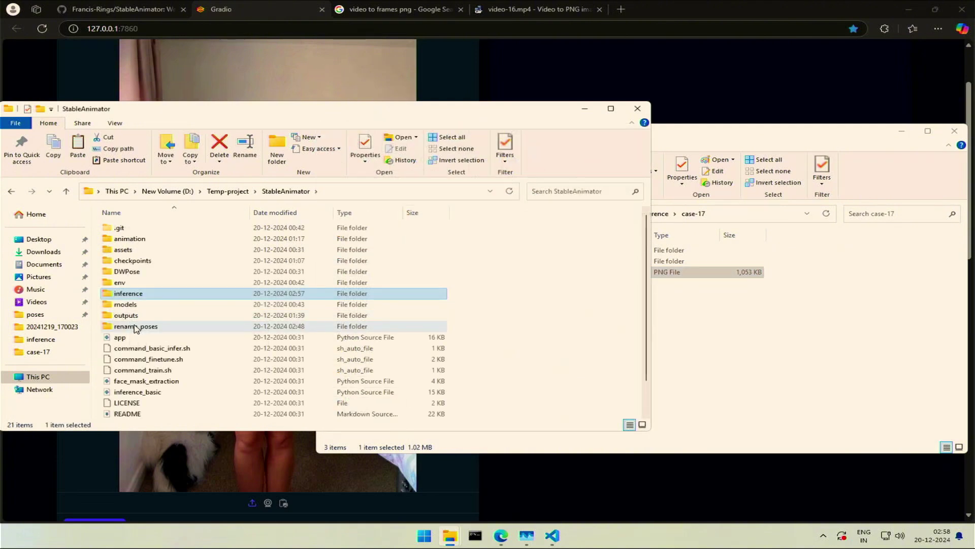
pyautogui.doubleClick(168, 322)
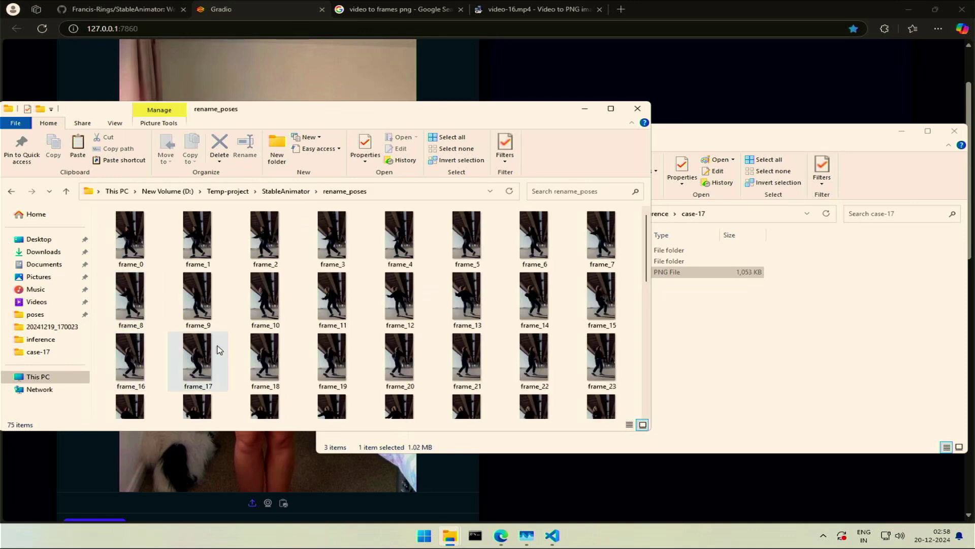
# Create a new folder named target_images in case-17.
pyautogui.scroll(-6, 285, 349)
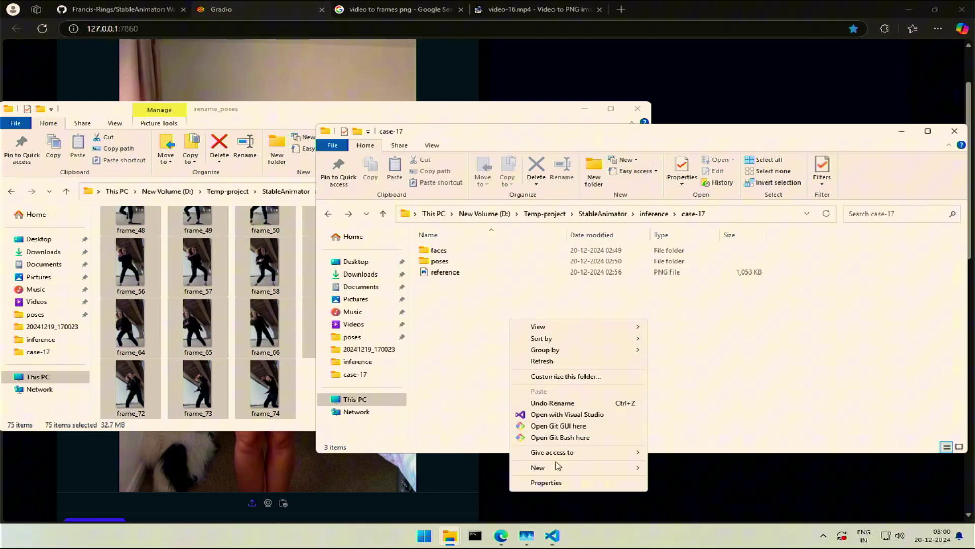
pyautogui.moveTo(555, 467)
pyautogui.click(652, 470)
pyautogui.write('target_images')
pyautogui.click(491, 363)
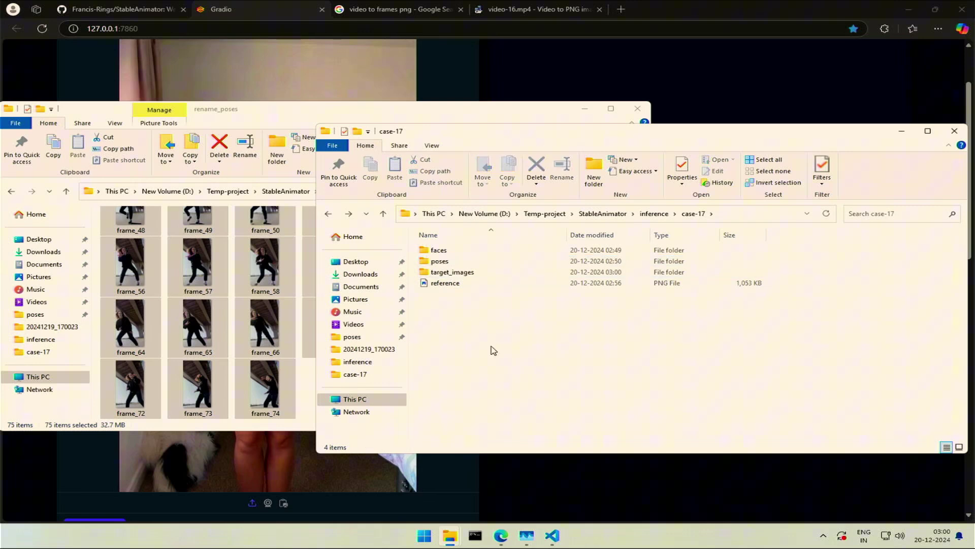
# Paste all 75 renamed dance frames into the target_images folder.
pyautogui.click(306, 379)
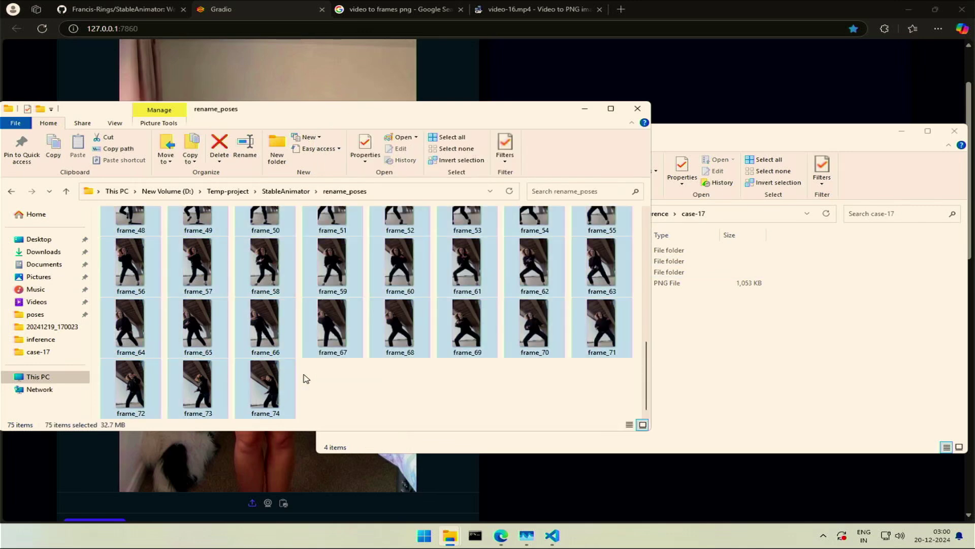
pyautogui.click(772, 337)
pyautogui.doubleClick(464, 275)
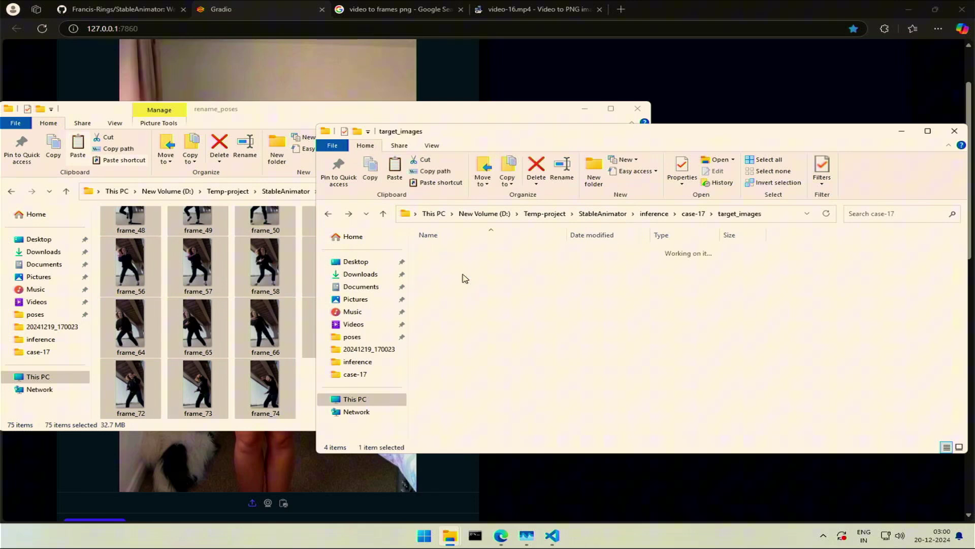
pyautogui.hotkey('ctrl', 'v')
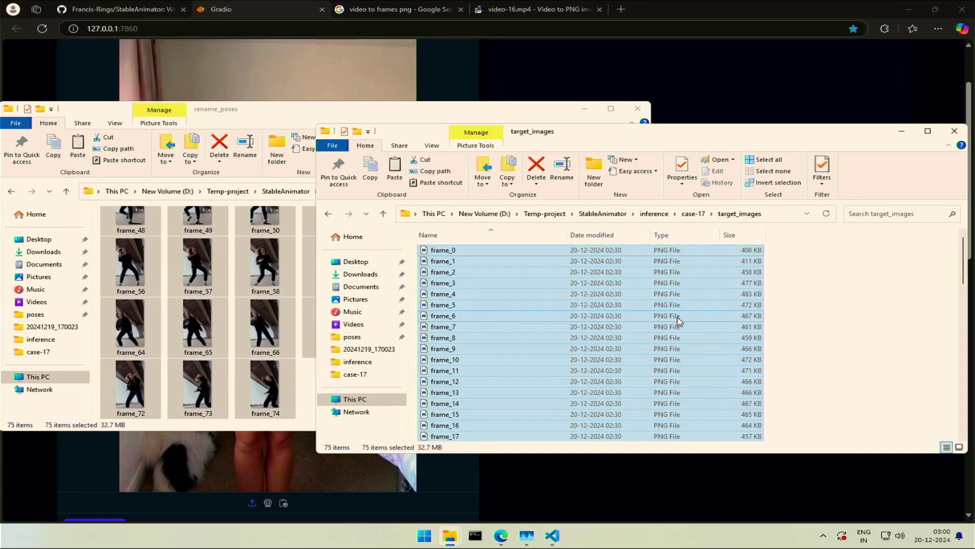
pyautogui.click(855, 321)
# Check the contents of case-17's poses and faces folders.
pyautogui.click(328, 213)
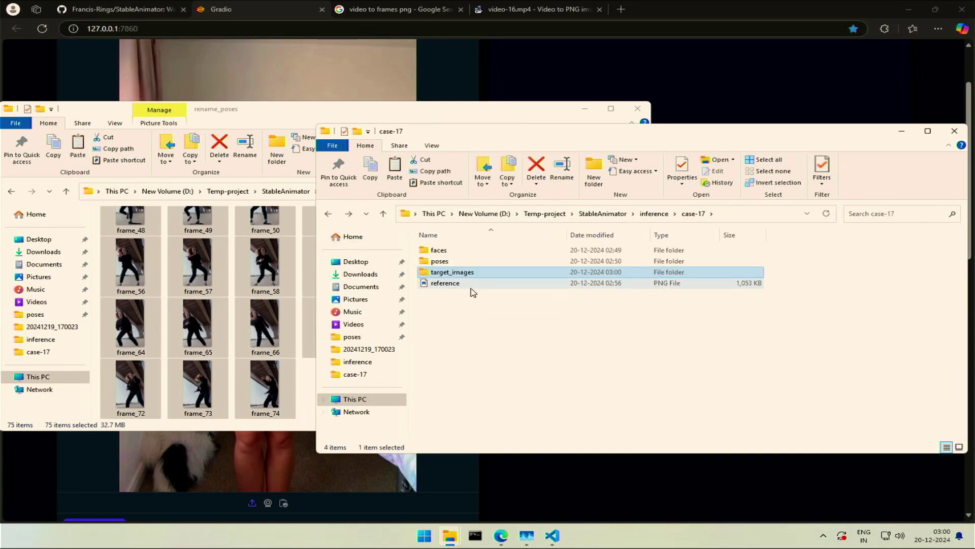
pyautogui.doubleClick(467, 262)
pyautogui.hotkey('alt', 'Left')
pyautogui.doubleClick(462, 250)
pyautogui.click(328, 214)
# Paste the skeleton_extraction.py command and change its three case-16 paths to case-17.
pyautogui.click(470, 284)
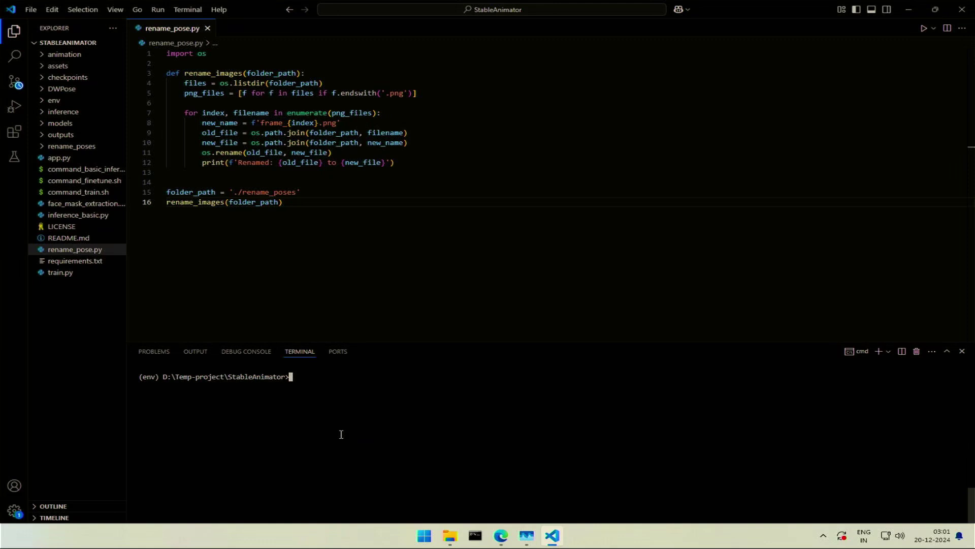
pyautogui.hotkey('ctrl', 'v')
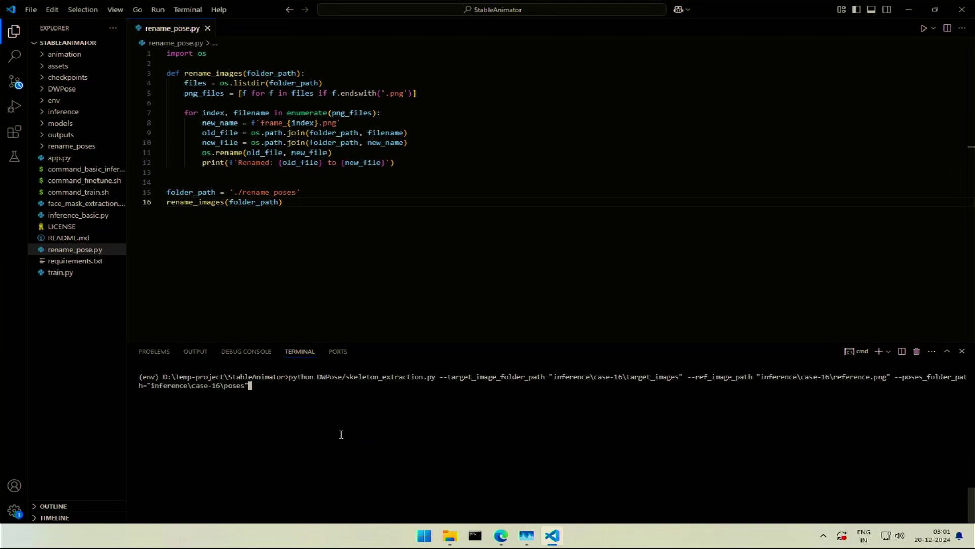
pyautogui.press('Home')
pyautogui.press('Right')
pyautogui.press('Right')
pyautogui.press('Right')
pyautogui.press('Right')
pyautogui.press('Right')
pyautogui.press('Right')
pyautogui.press('Right')
pyautogui.press('Right')
pyautogui.press('Right')
pyautogui.press('Right')
pyautogui.press('Right')
pyautogui.press('Right')
pyautogui.press('Right')
pyautogui.press('Right')
pyautogui.press('Right')
pyautogui.press('Right')
pyautogui.press('Right')
pyautogui.press('Right')
pyautogui.press('Right')
pyautogui.press('Right')
pyautogui.press('BackSpace')
pyautogui.write('7')
pyautogui.press('Delete')
pyautogui.write('7')
pyautogui.press('Right')
pyautogui.press('Right')
pyautogui.press('Right')
pyautogui.press('Right')
pyautogui.press('Right')
pyautogui.press('Right')
pyautogui.press('Right')
pyautogui.press('Right')
pyautogui.press('Right')
pyautogui.press('Right')
pyautogui.press('Right')
pyautogui.press('Right')
pyautogui.press('Right')
pyautogui.press('Right')
pyautogui.press('Right')
pyautogui.press('Right')
pyautogui.press('Right')
pyautogui.press('Right')
pyautogui.press('Right')
pyautogui.press('Right')
pyautogui.press('BackSpace')
pyautogui.write('7')
# Run the extraction and inspect the frame_74 skeleton in case-17's poses folder.
pyautogui.hotkey('alt', 'Tab')
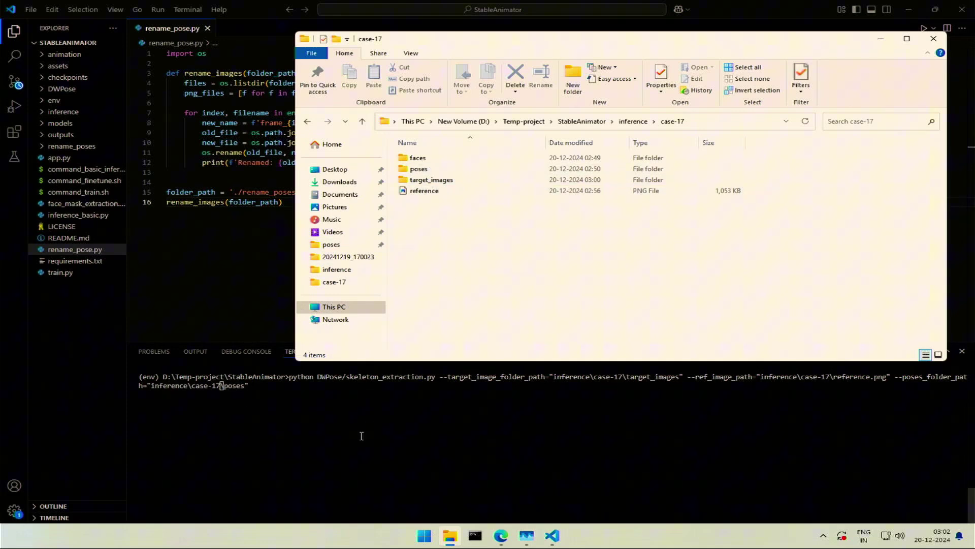
pyautogui.click(364, 402)
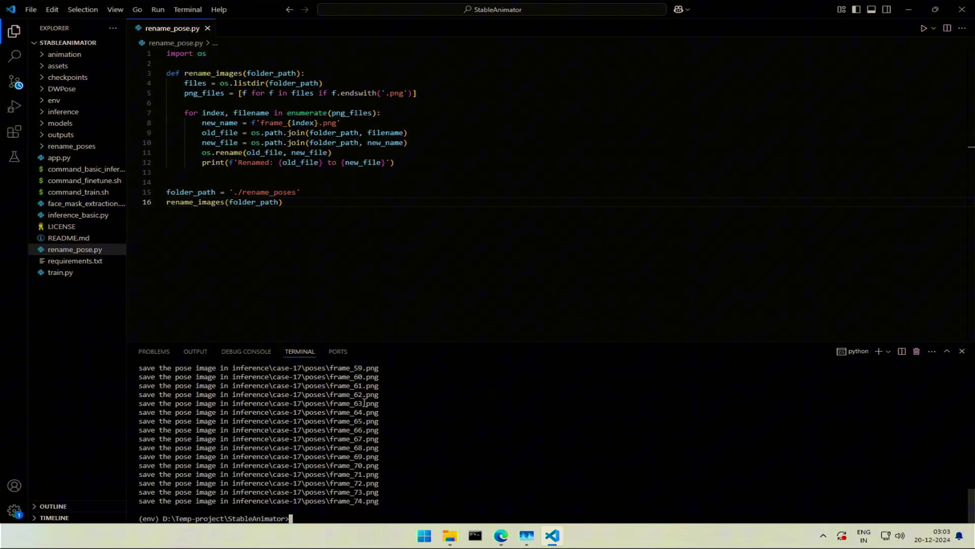
pyautogui.hotkey('alt', 'Tab')
pyautogui.click(477, 170)
pyautogui.doubleClick(477, 170)
pyautogui.scroll(-5, 536, 283)
pyautogui.doubleClick(566, 327)
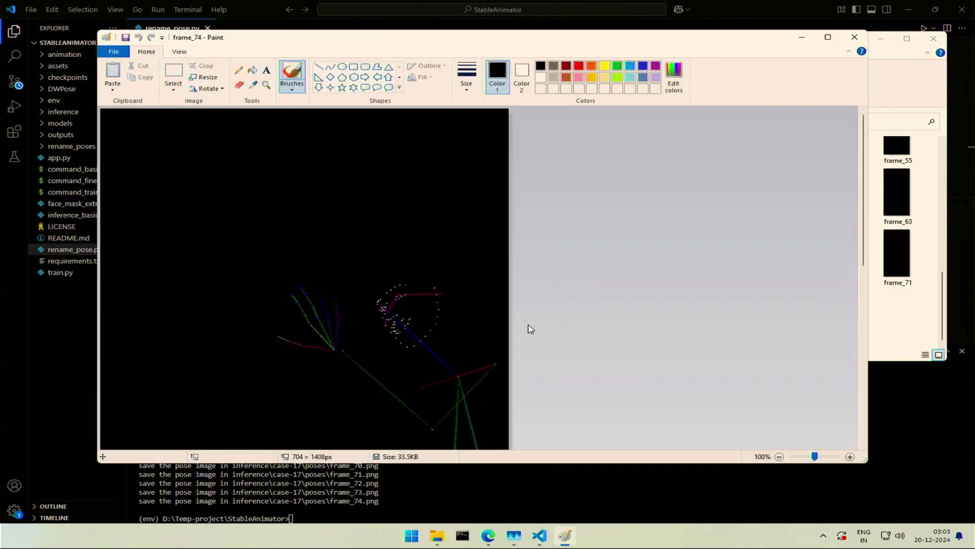
pyautogui.scroll(-5, 413, 337)
pyautogui.scroll(5, 415, 338)
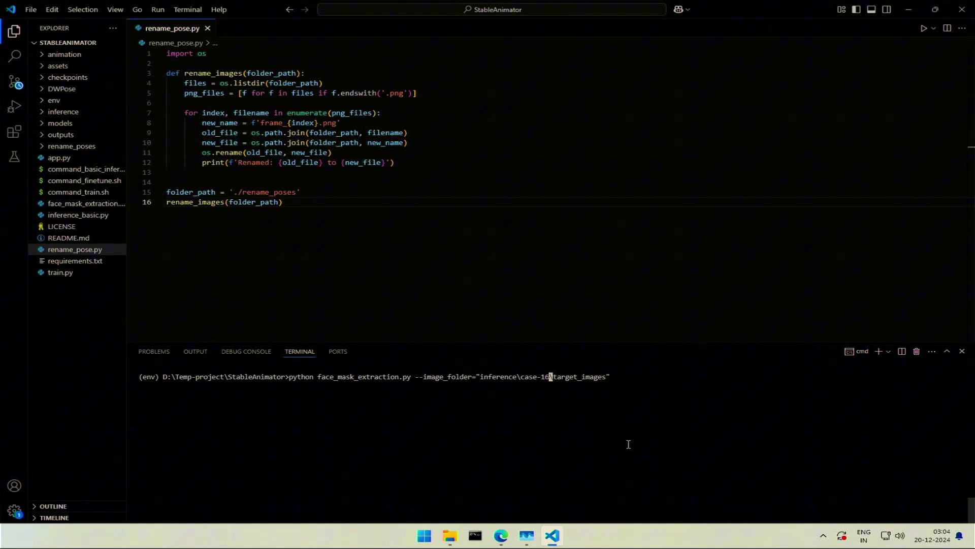
# Change the face_mask_extraction.py command's case-16 path to case-17 and run it.
pyautogui.press('BackSpace')
pyautogui.write('7')
pyautogui.press('Right')
pyautogui.press('Right')
pyautogui.press('Right')
pyautogui.press('Right')
pyautogui.press('Right')
pyautogui.press('Right')
pyautogui.press('Right')
pyautogui.press('Right')
pyautogui.press('Right')
pyautogui.press('Right')
pyautogui.press('Right')
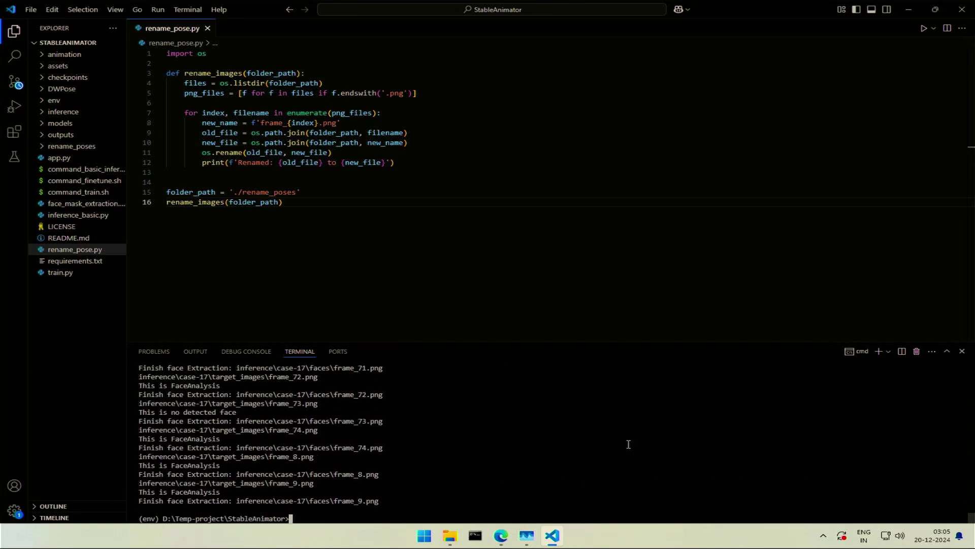
pyautogui.hotkey('alt', 'Tab')
# Inspect the frame_73 face mask in case-17's faces folder.
pyautogui.doubleClick(443, 158)
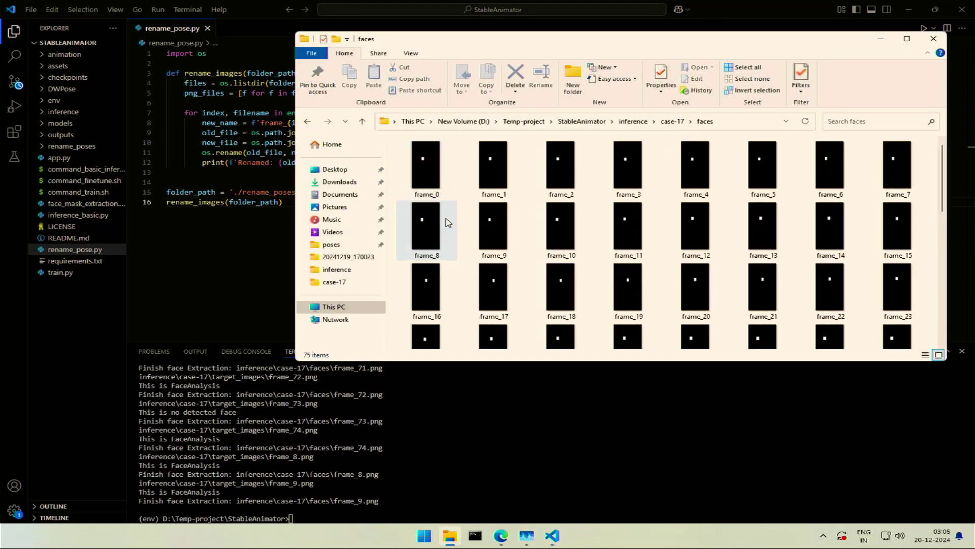
pyautogui.scroll(-6, 494, 284)
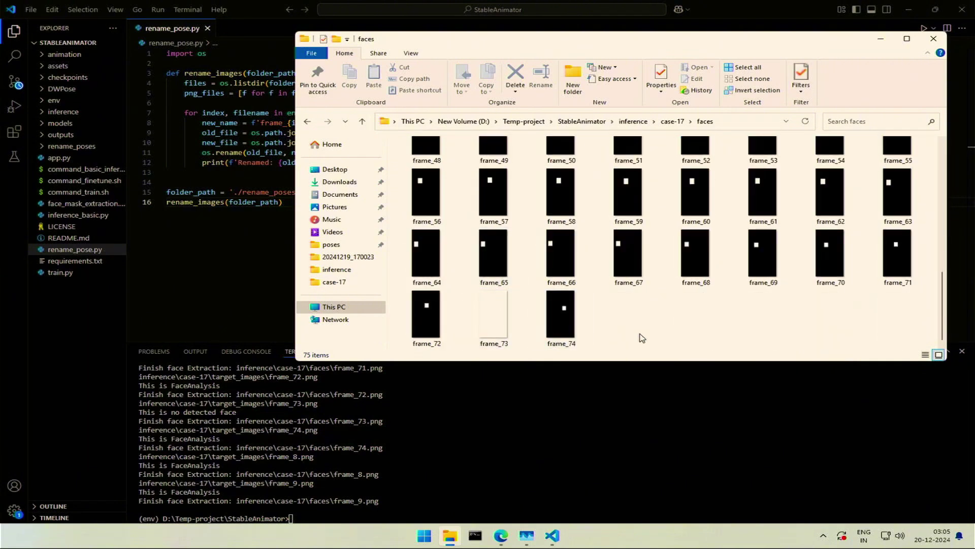
pyautogui.doubleClick(495, 325)
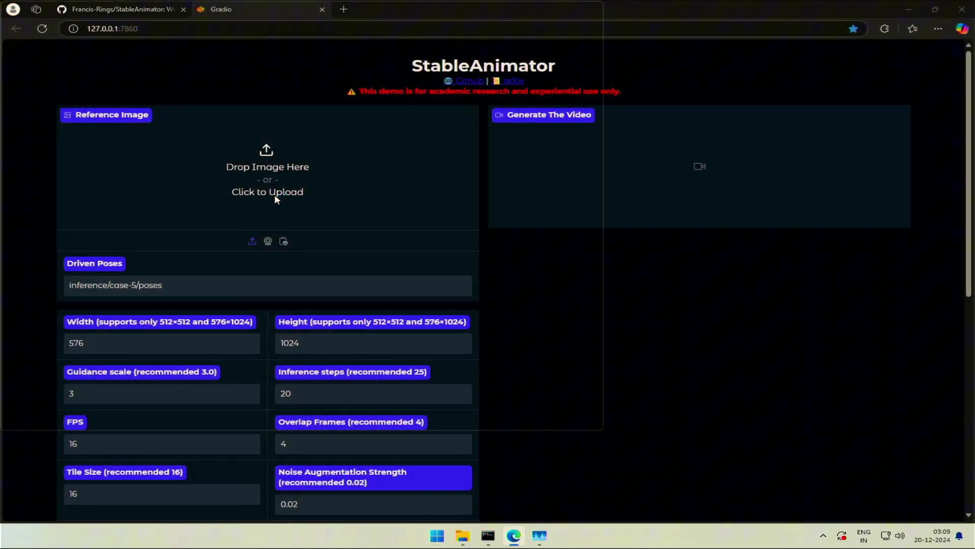
# Upload reference.png as the reference image and set Driven Poses to inference/case-17/poses.
pyautogui.click(277, 200)
pyautogui.doubleClick(176, 122)
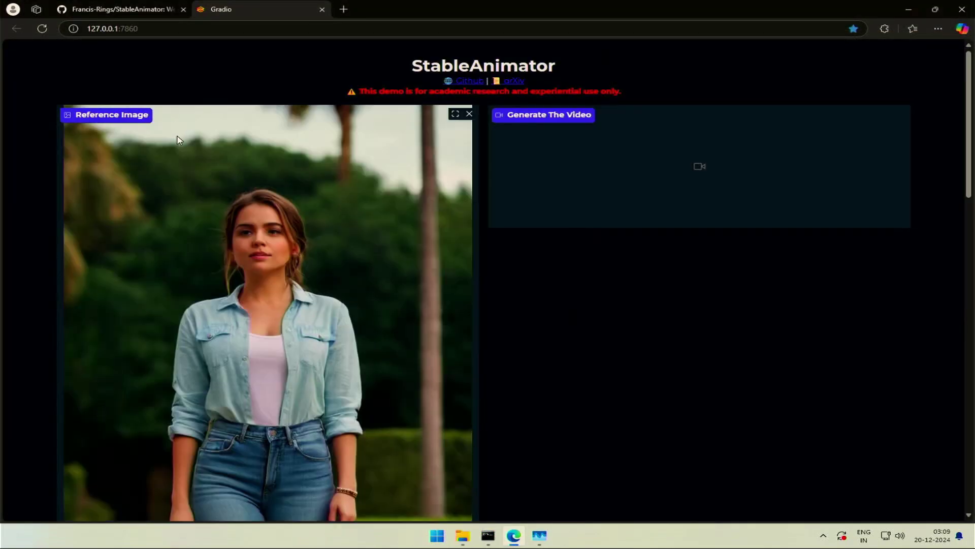
pyautogui.scroll(-10, 38, 314)
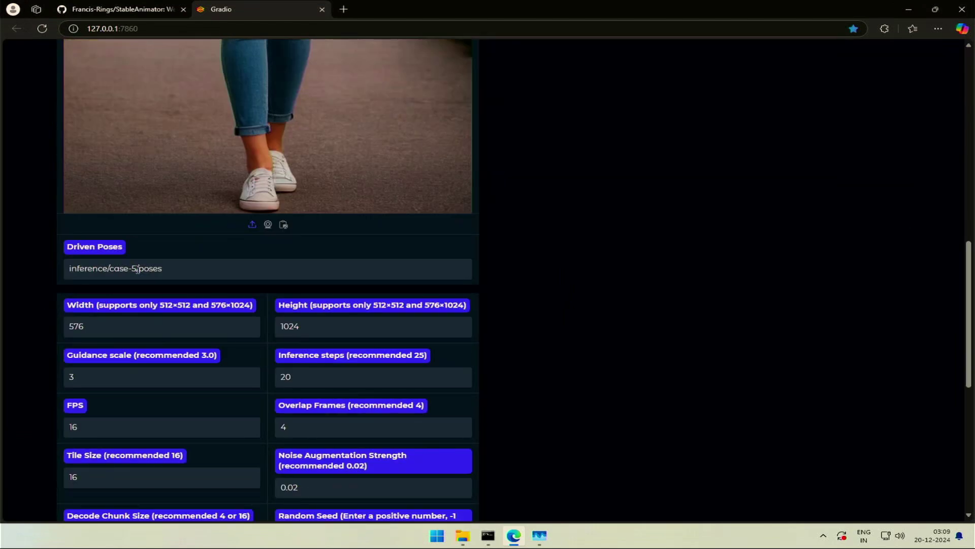
pyautogui.click(137, 269)
pyautogui.scroll(-2, 188, 403)
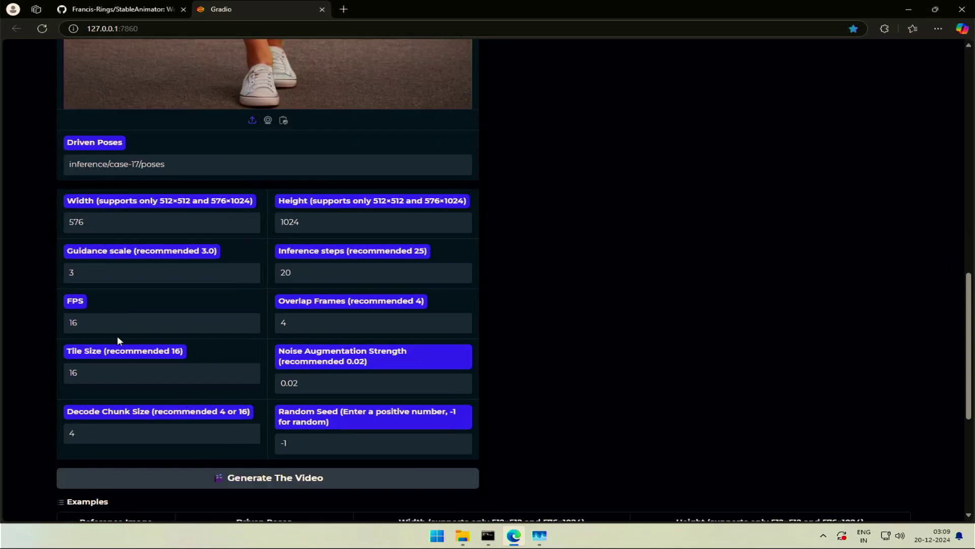
pyautogui.scroll(-1, 539, 394)
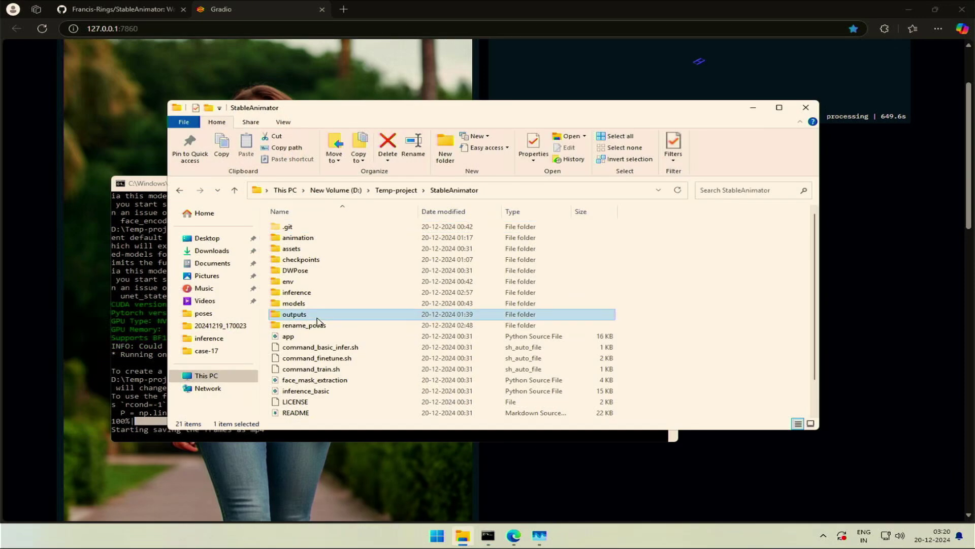
# Play outputs/20241220_031001/animation_video.mp4 in Media Player Classic.
pyautogui.doubleClick(311, 313)
pyautogui.doubleClick(332, 228)
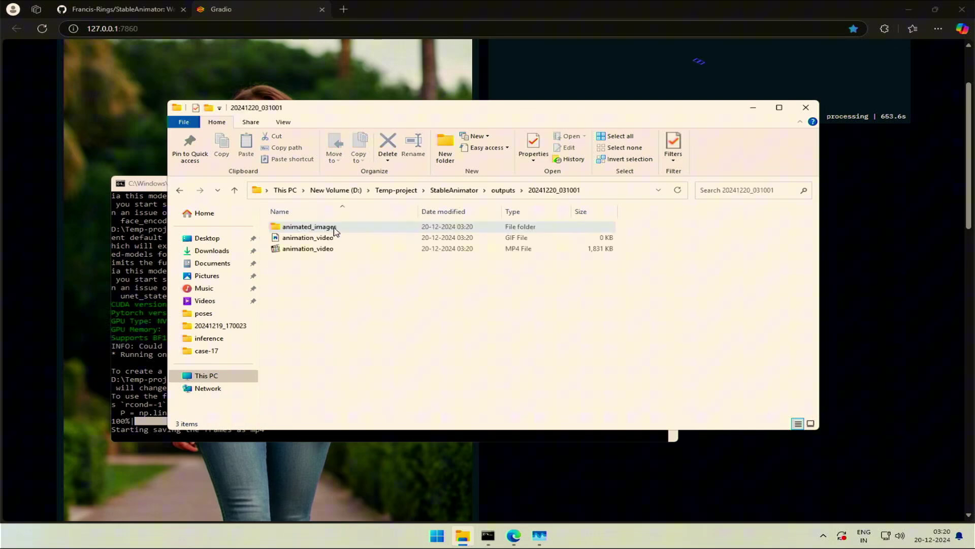
pyautogui.doubleClick(325, 249)
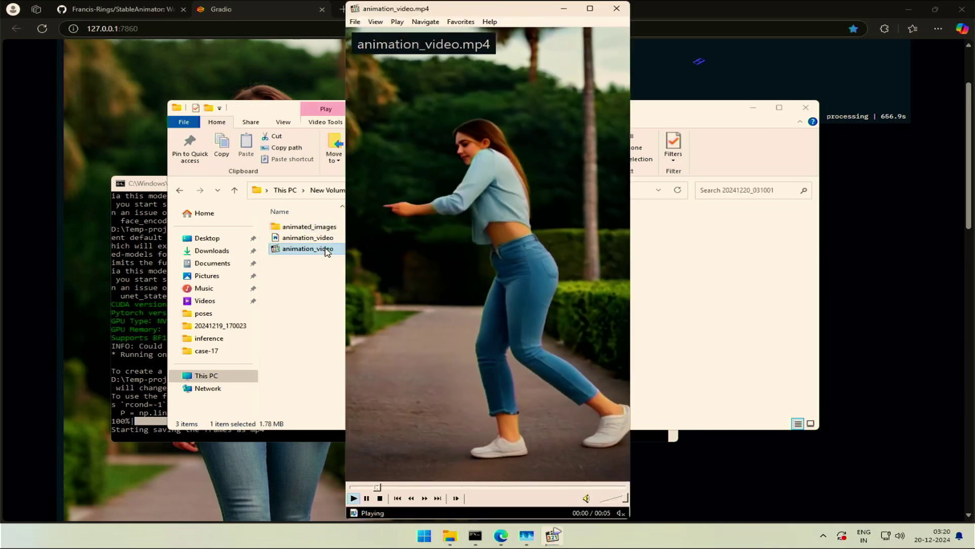